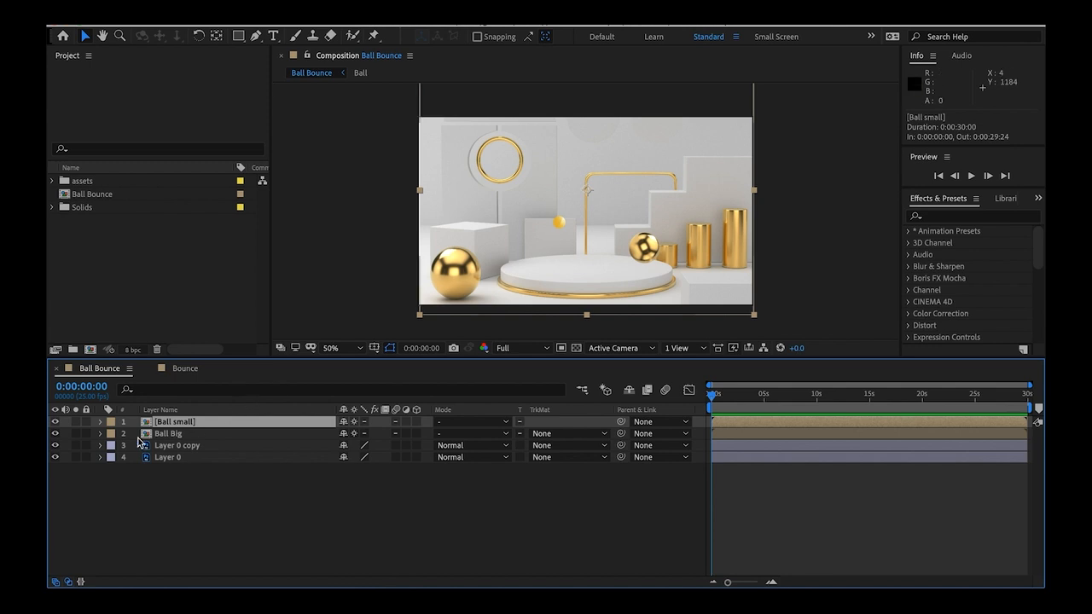
# Identify the big and small ball layers by toggling the Ball Big layer's visibility and highlighting each layer
pyautogui.click(54, 434)
pyautogui.click(55, 434)
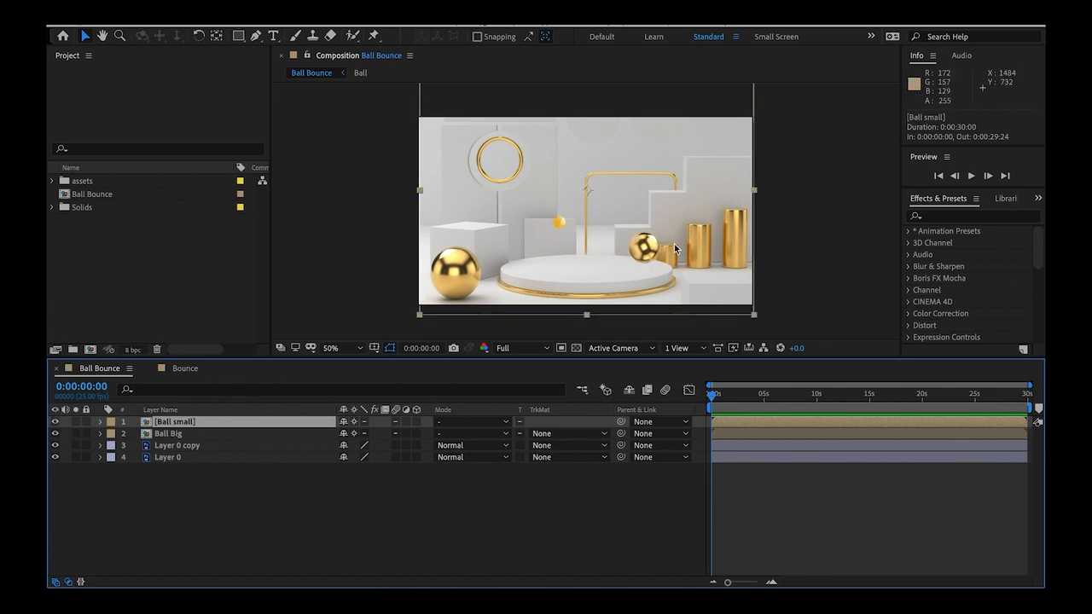
pyautogui.click(184, 436)
pyautogui.click(55, 433)
pyautogui.click(54, 433)
pyautogui.click(55, 433)
pyautogui.click(54, 435)
pyautogui.click(162, 423)
pyautogui.click(162, 434)
pyautogui.click(165, 424)
pyautogui.click(167, 436)
pyautogui.click(166, 424)
pyautogui.click(168, 436)
pyautogui.click(166, 423)
pyautogui.click(168, 435)
pyautogui.click(170, 424)
pyautogui.click(171, 435)
# Move the Ball small layer's anchor point onto the small yellow ball with the Pan Behind tool
pyautogui.click(175, 423)
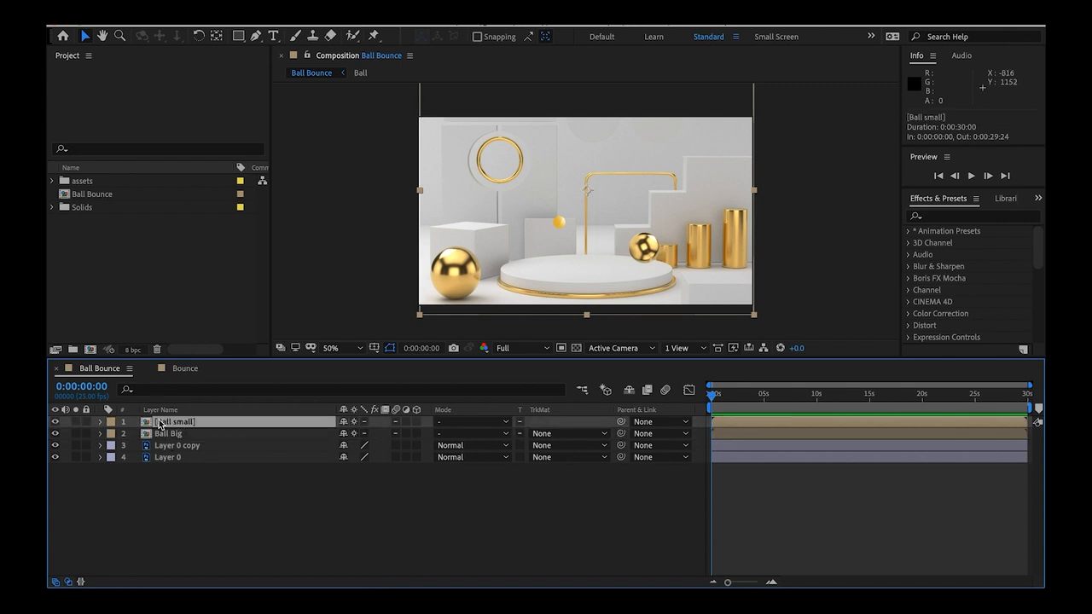
pyautogui.press('y')
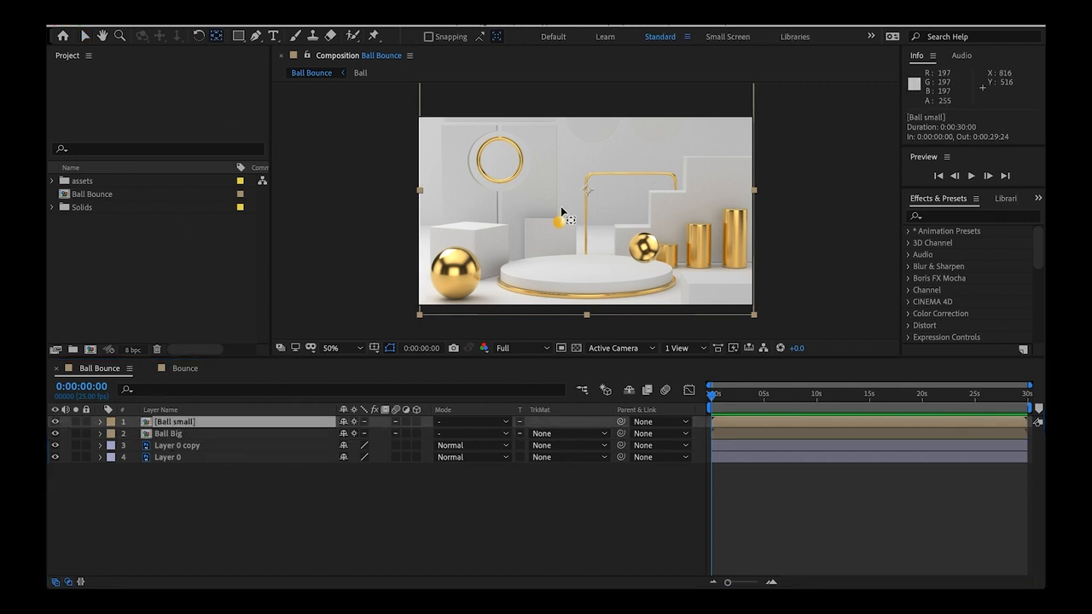
pyautogui.moveTo(589, 195); pyautogui.dragTo(579, 220)
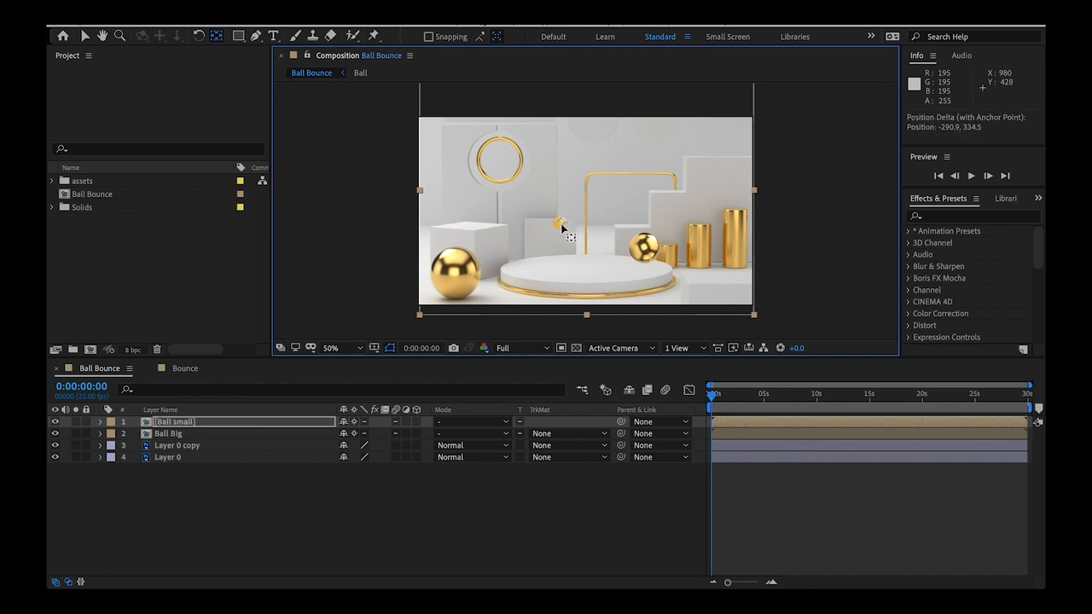
pyautogui.moveTo(561, 228); pyautogui.dragTo(558, 227)
pyautogui.press('z')
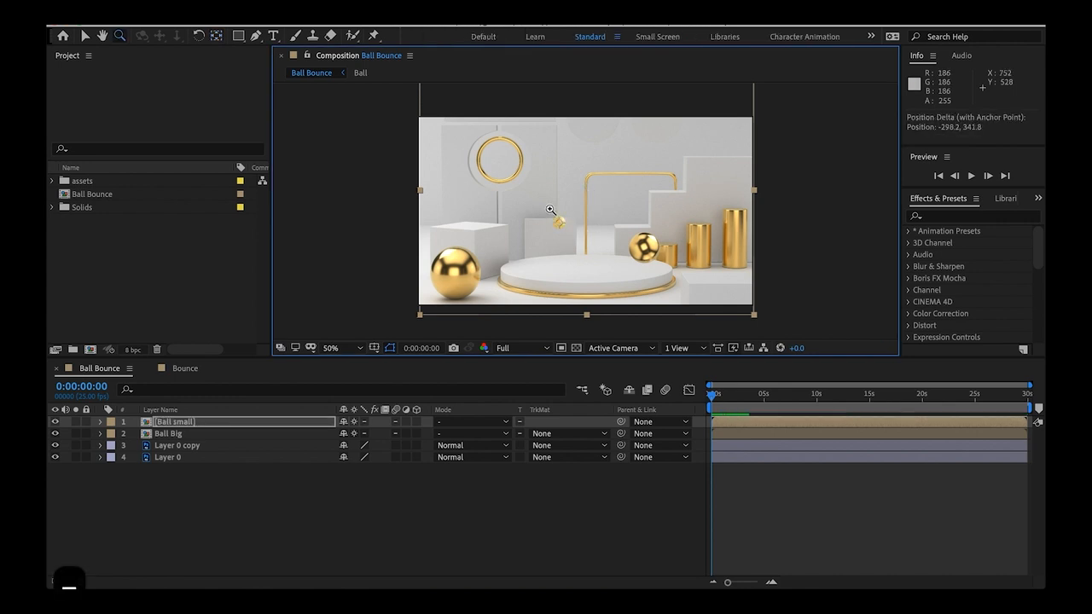
pyautogui.scroll(7, 567, 224)
pyautogui.press('v')
pyautogui.moveTo(459, 257); pyautogui.dragTo(480, 273)
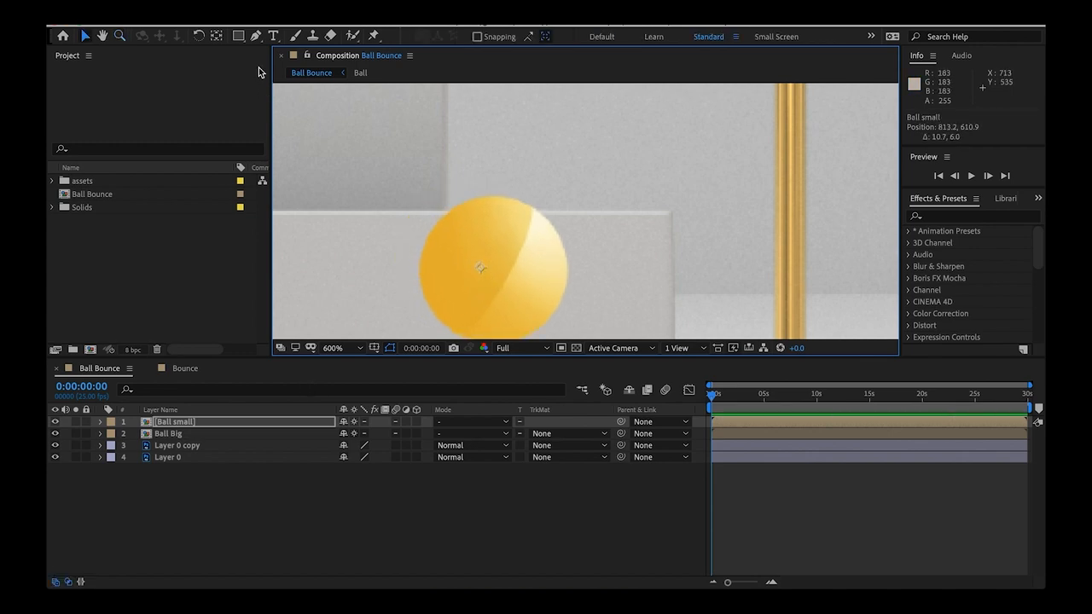
pyautogui.hotkey('ctrl', 'z')
# Fine-tune the Ball small layer's anchor point so it sits at the centre of the small ball
pyautogui.press('y')
pyautogui.moveTo(458, 254); pyautogui.dragTo(475, 265)
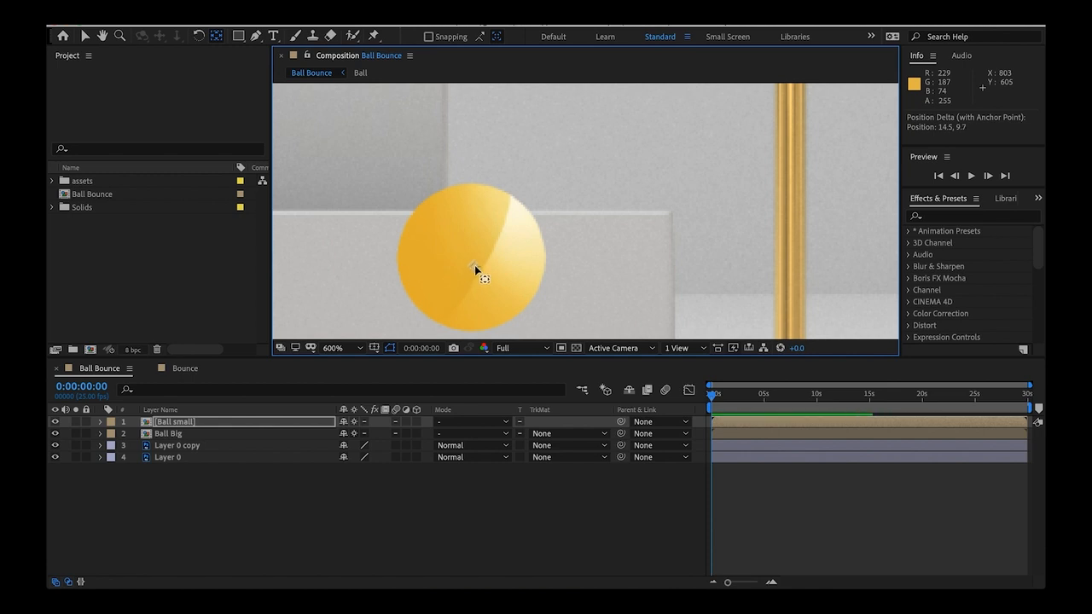
pyautogui.press('super+minus')
pyautogui.press('super+minus')
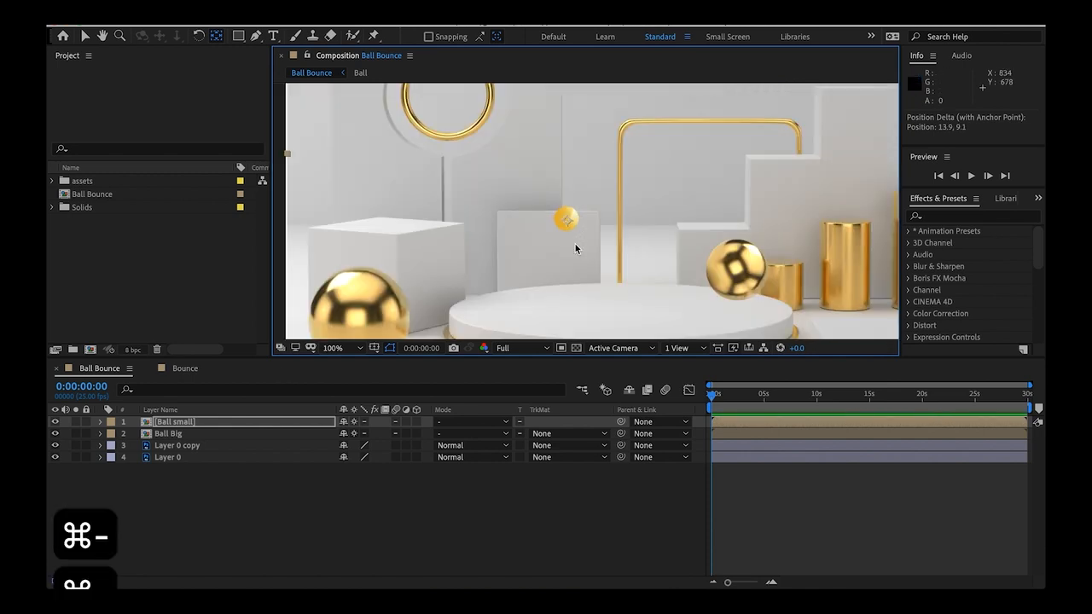
# Centre the Ball Big layer's anchor point on its gold ball and hide that layer
pyautogui.click(184, 437)
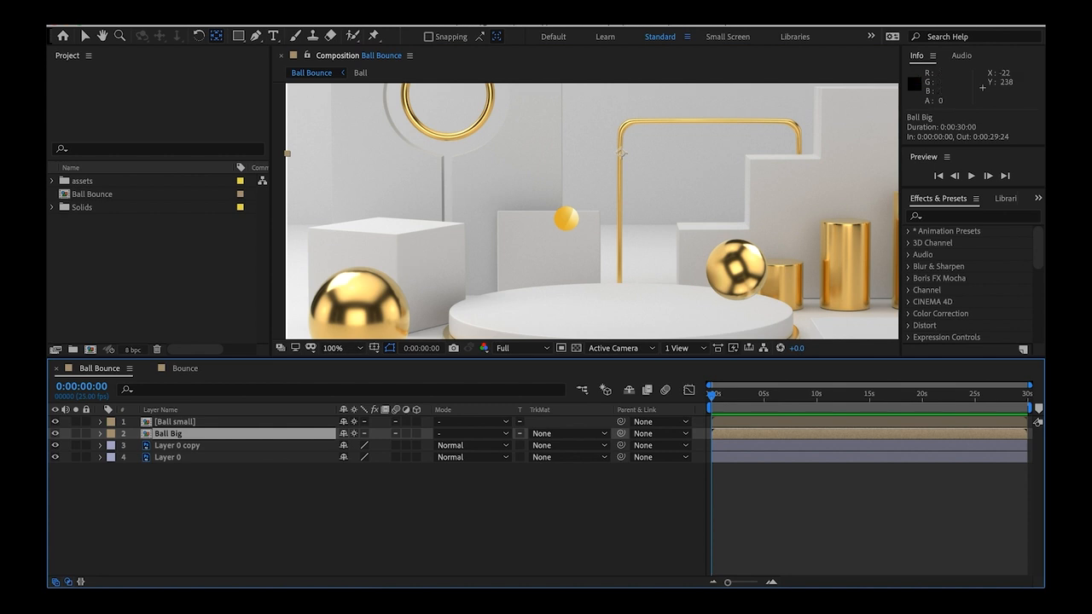
pyautogui.moveTo(619, 155); pyautogui.dragTo(734, 275)
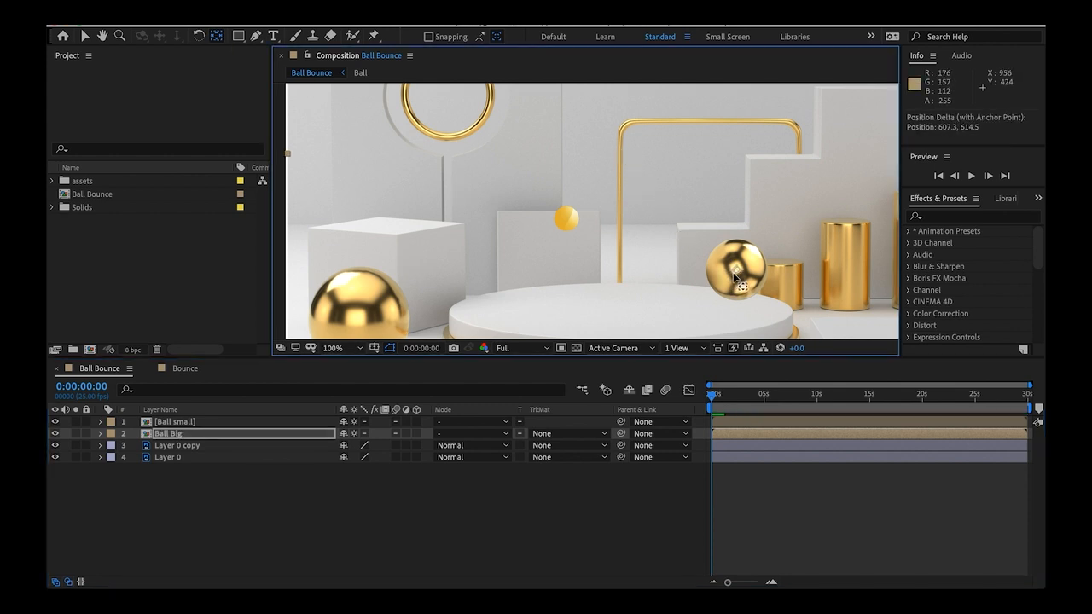
pyautogui.click(295, 519)
pyautogui.click(55, 433)
# Move the small ball onto the round podium, at a position of about 956, 840
pyautogui.click(175, 426)
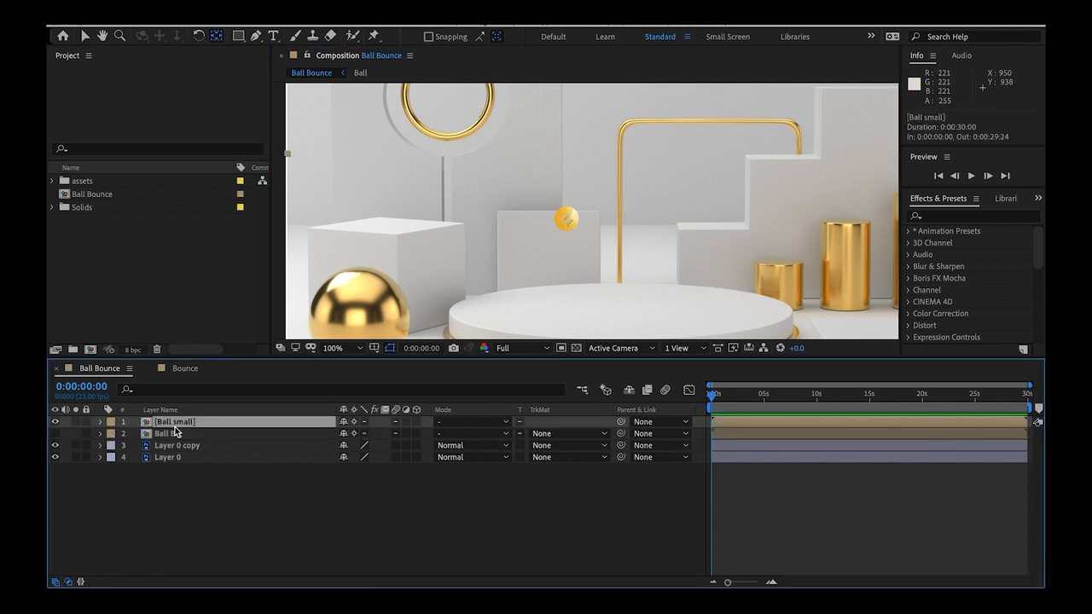
pyautogui.press(',')
pyautogui.press(',')
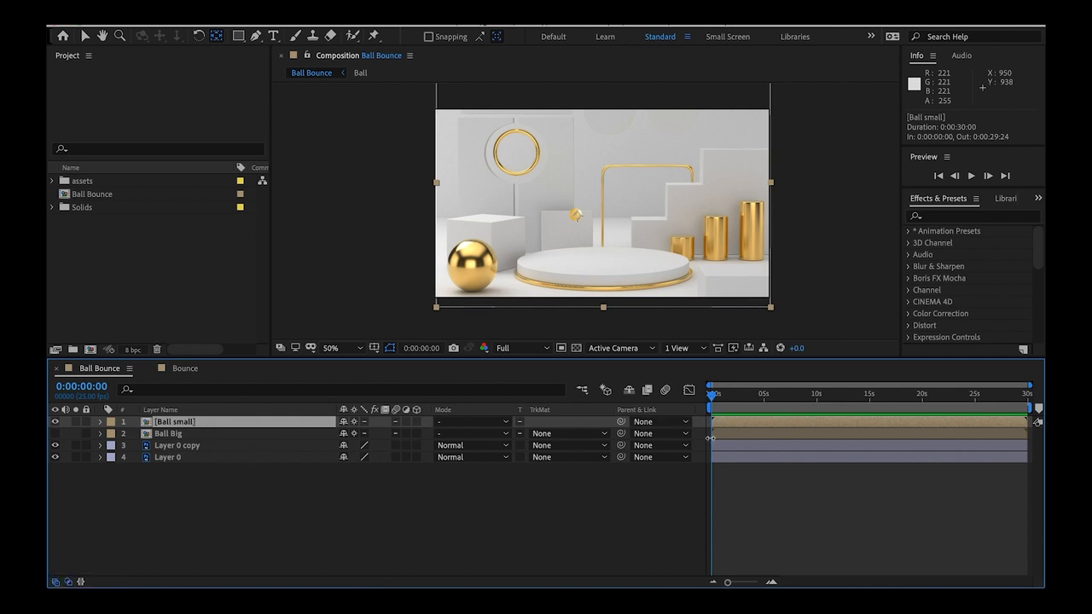
pyautogui.moveTo(579, 220); pyautogui.dragTo(606, 257)
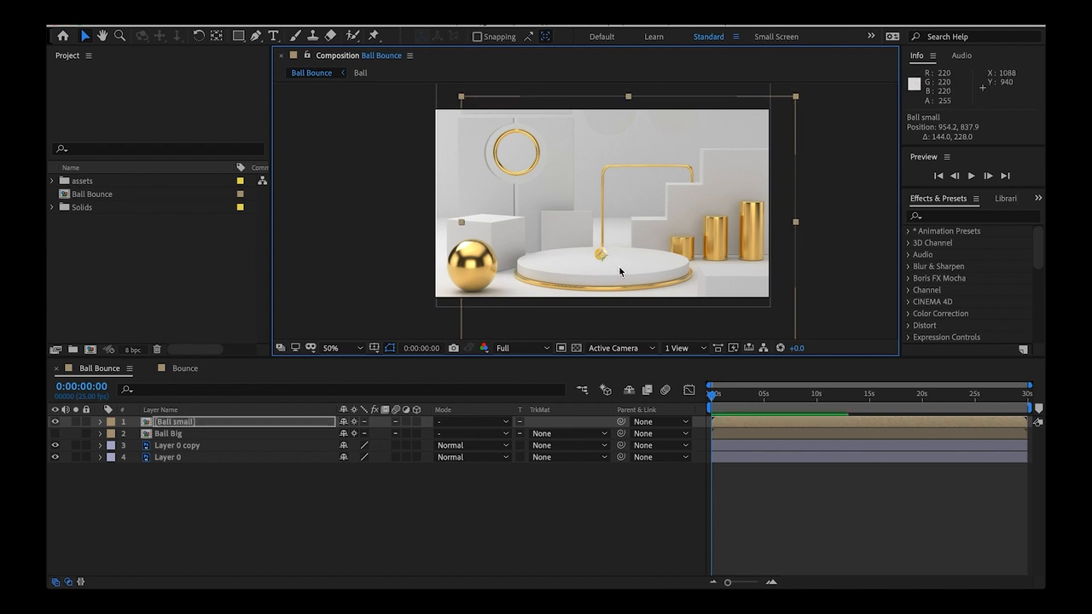
pyautogui.moveTo(551, 218); pyautogui.dragTo(645, 270)
pyautogui.hotkey('ctrl', 'z')
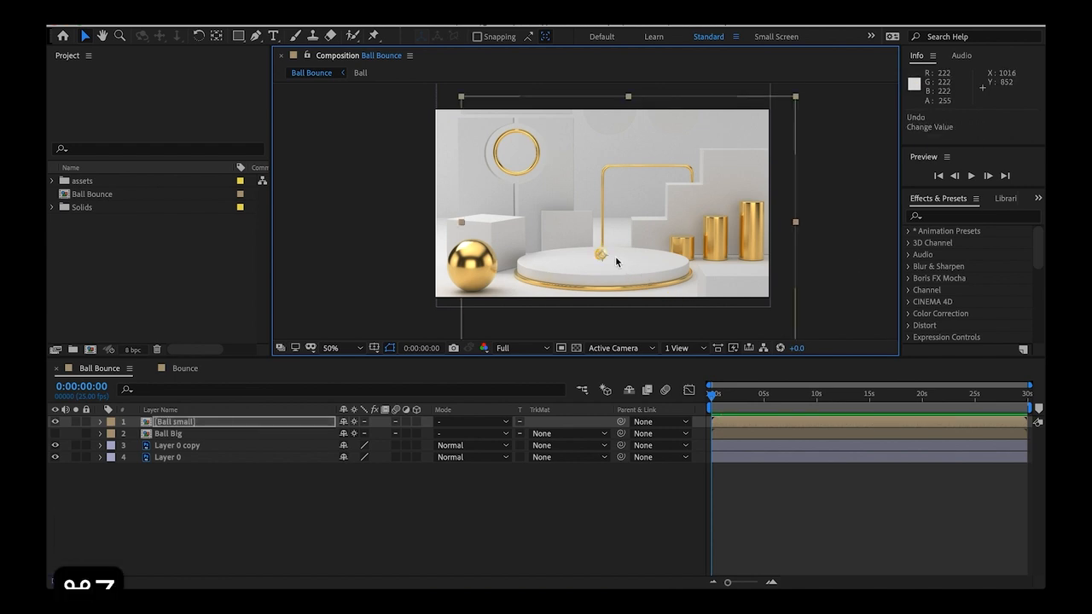
pyautogui.press('super+equal')
pyautogui.press('super+equal')
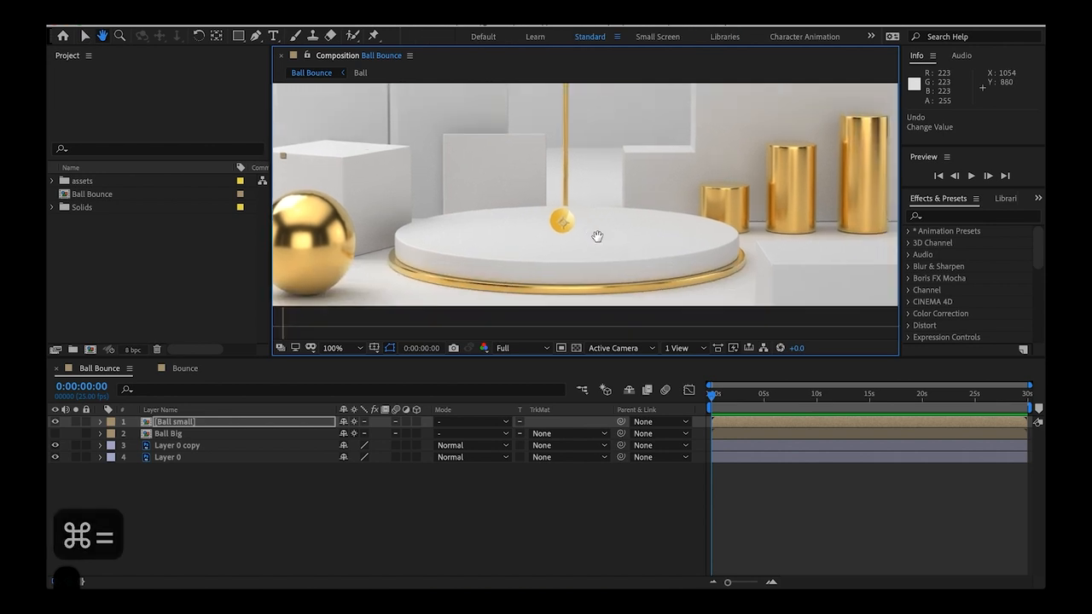
pyautogui.moveTo(565, 221); pyautogui.dragTo(563, 223)
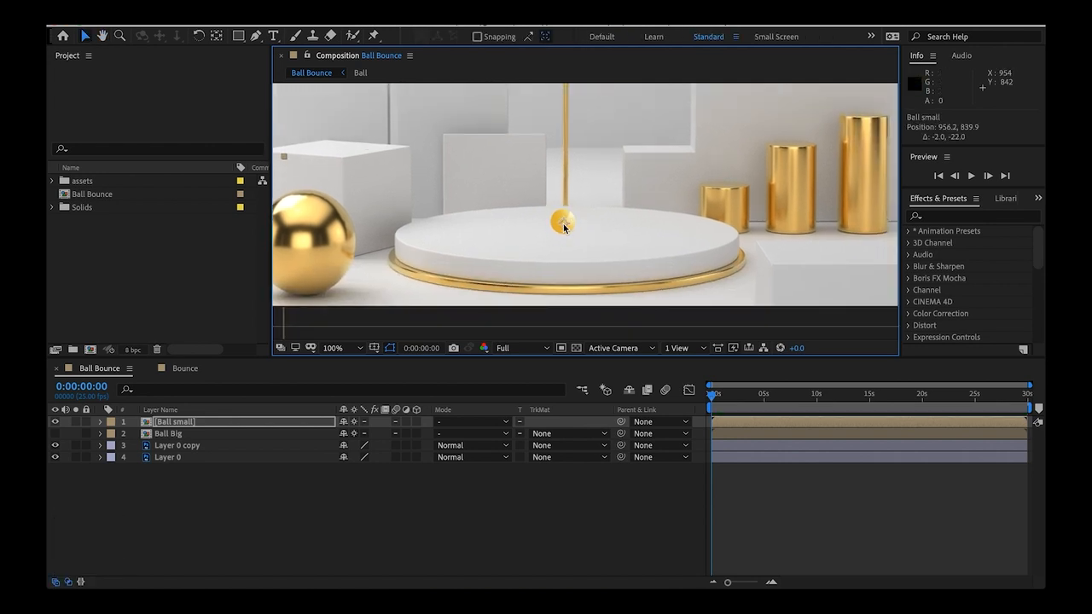
# Show the rulers and place a horizontal guide at about 872 px, at the base of the small ball
pyautogui.press('super+r')
pyautogui.moveTo(515, 87); pyautogui.dragTo(525, 239)
pyautogui.press(',')
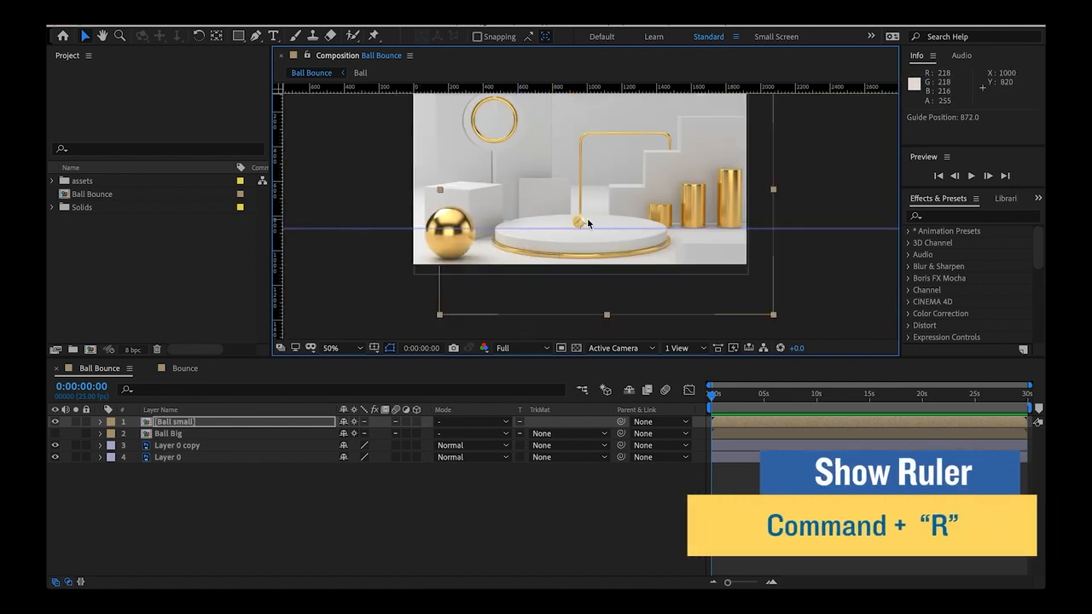
pyautogui.press('.')
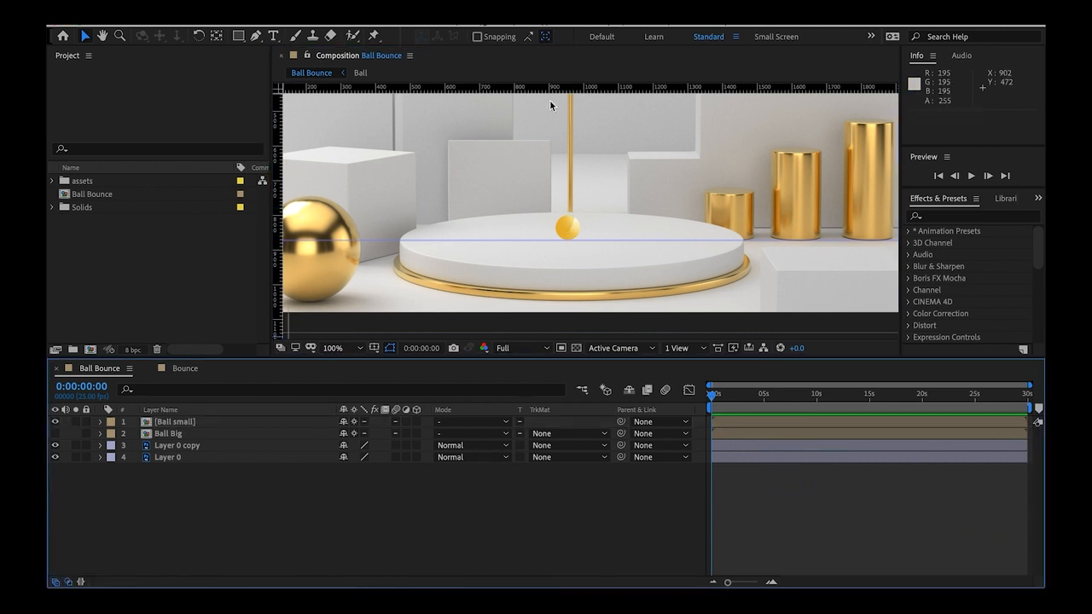
# Reveal the Ball small layer's Position and separate it into X and Y dimensions
pyautogui.press(',')
pyautogui.click(173, 423)
pyautogui.press('p')
pyautogui.rightClick(169, 436)
pyautogui.click(242, 455)
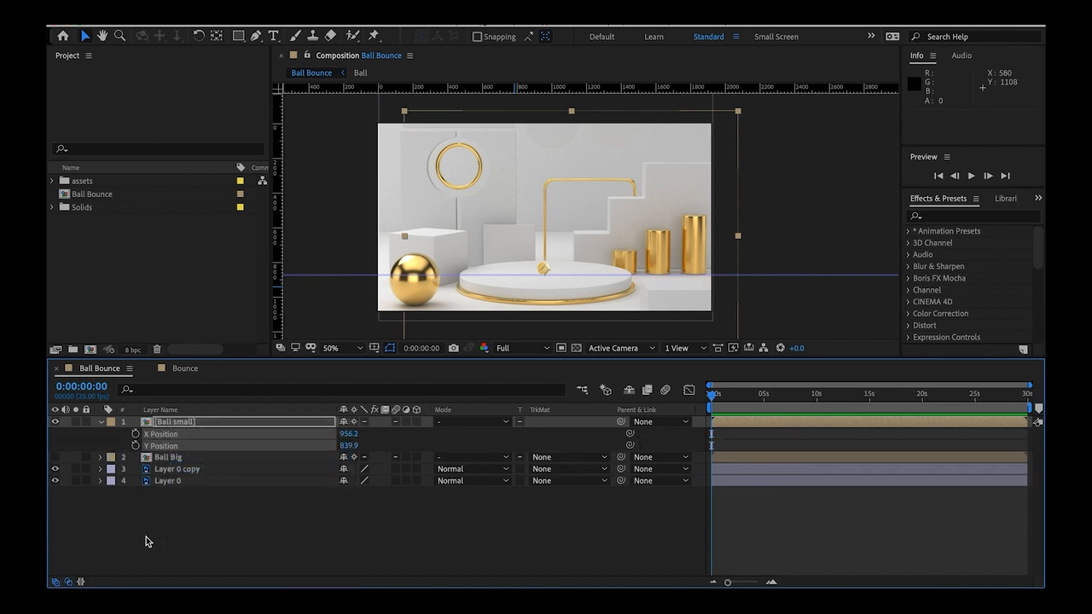
pyautogui.click(142, 534)
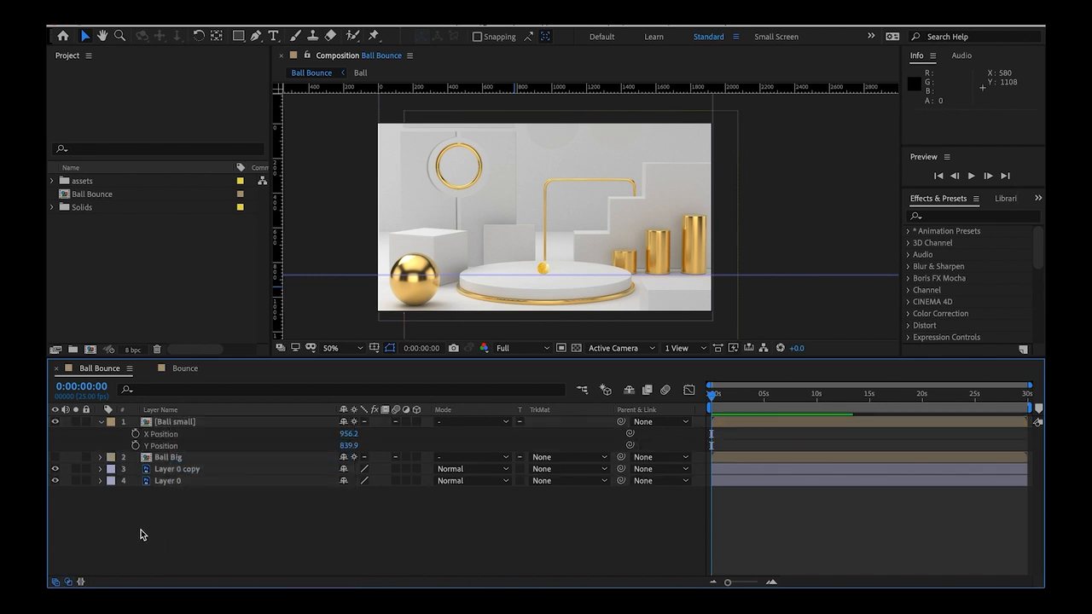
# Keyframe Ball small's Y Position for the landing, and raise the ball above the frame to about -70 px at 0:00:00:00
pyautogui.click(136, 446)
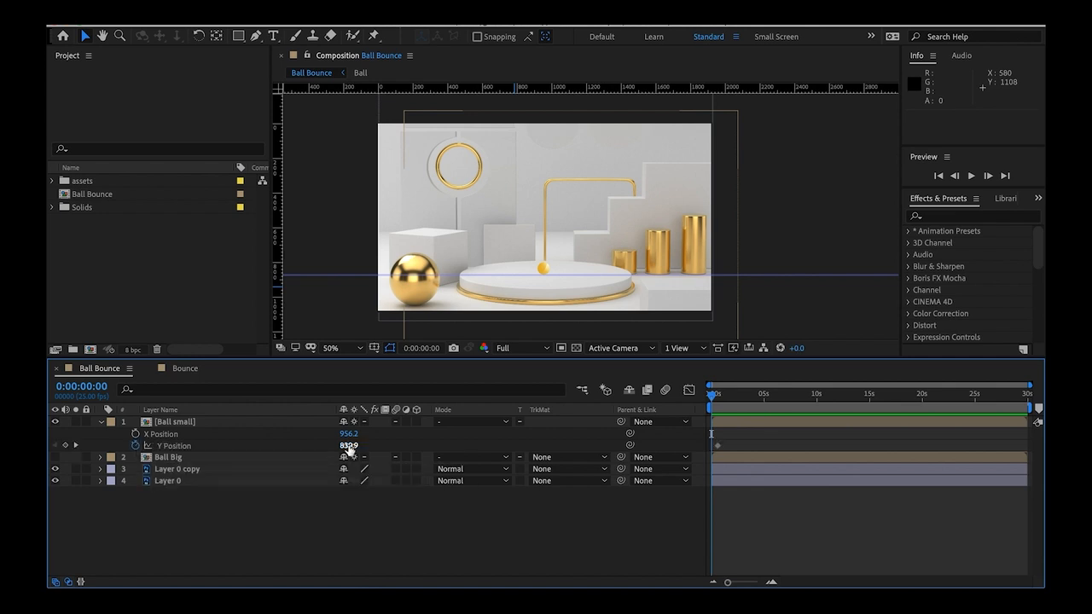
pyautogui.moveTo(348, 447); pyautogui.dragTo(120, 434)
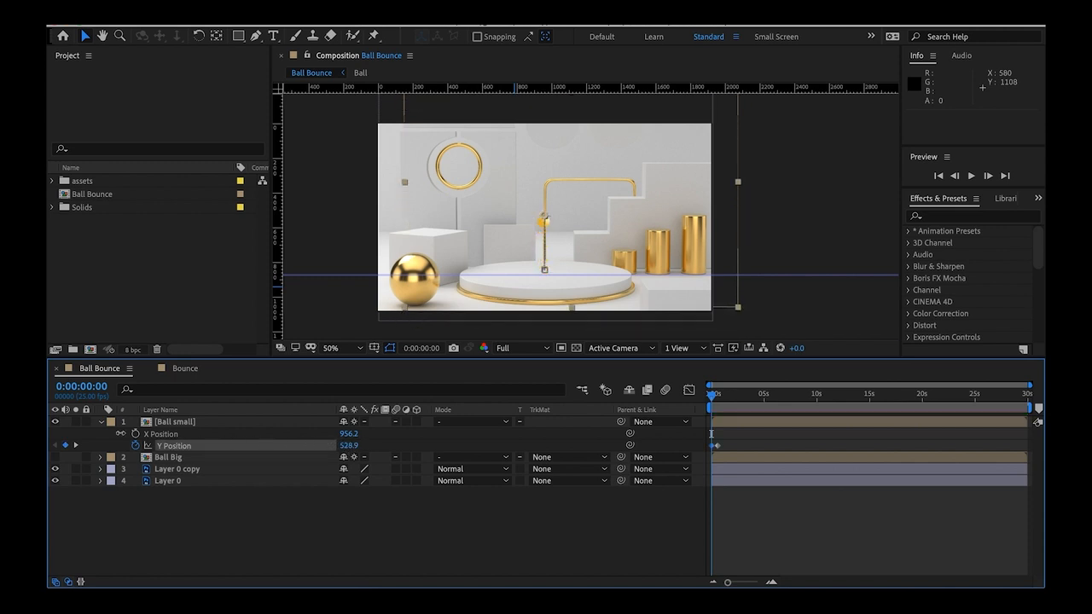
pyautogui.moveTo(351, 445); pyautogui.dragTo(121, 440)
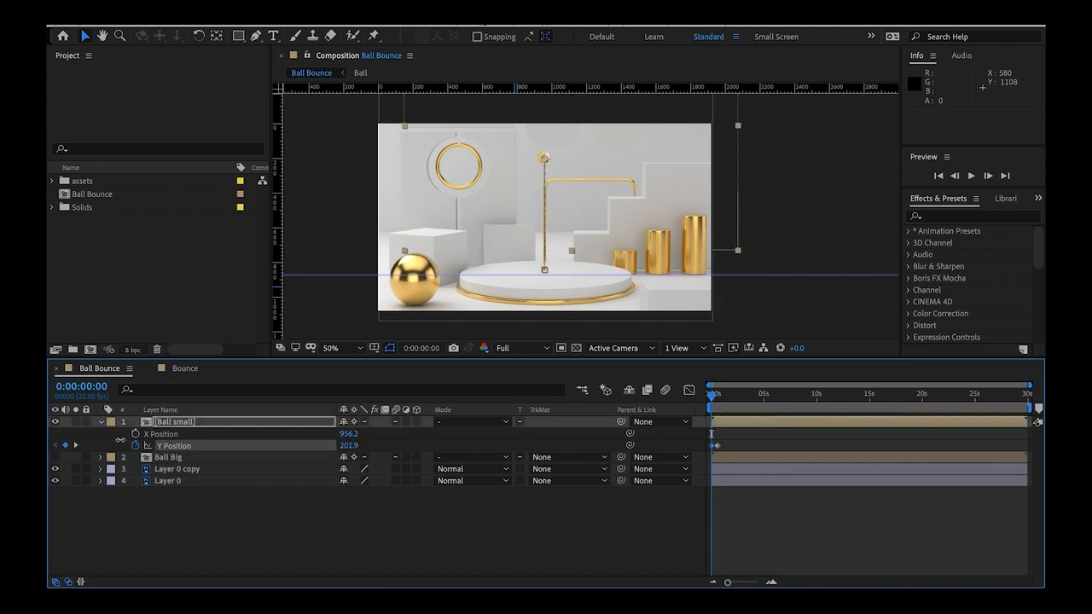
pyautogui.moveTo(350, 445); pyautogui.dragTo(154, 440)
# Preview the ball's drop and repeat its landing keyframe every ten frames up to 0:00:01:20
pyautogui.moveTo(727, 581); pyautogui.dragTo(749, 582)
pyautogui.press('k')
pyautogui.click(745, 444)
pyautogui.press('space')
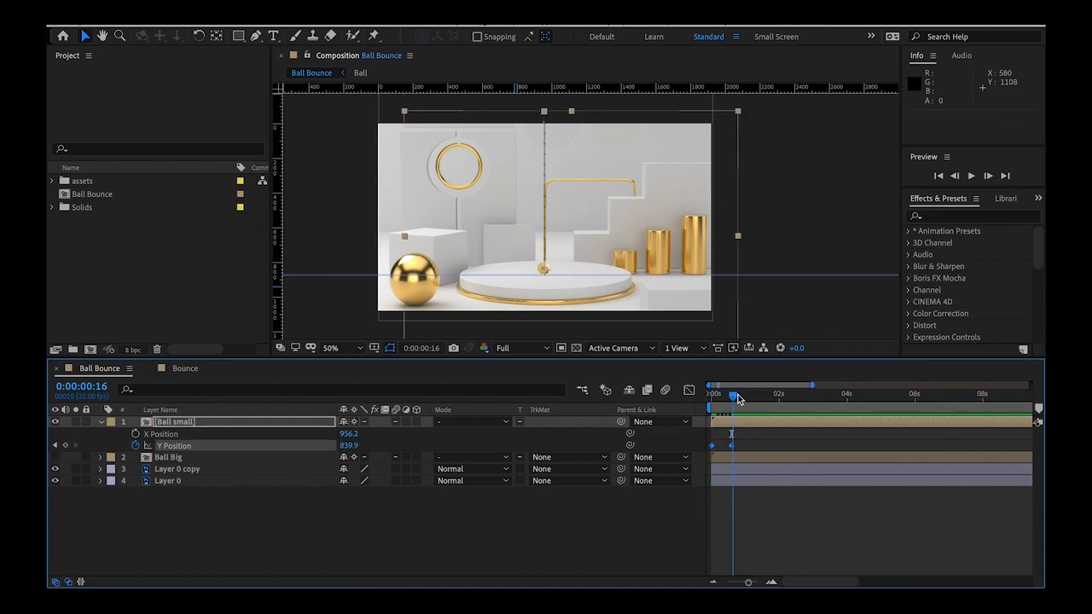
pyautogui.press('space')
pyautogui.press('shift+super+Right')
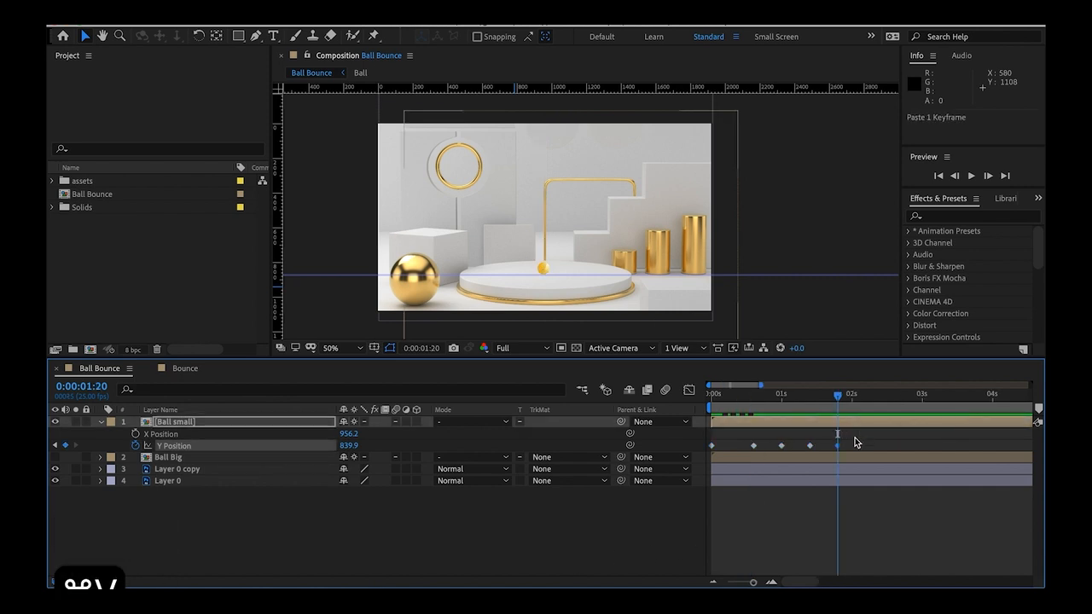
# Apply Easy Ease to all of Ball small's Y Position keyframes
pyautogui.moveTo(855, 438); pyautogui.dragTo(692, 453)
pyautogui.moveTo(750, 398); pyautogui.dragTo(826, 398)
pyautogui.click(781, 433)
pyautogui.moveTo(865, 437); pyautogui.dragTo(692, 450)
pyautogui.rightClick(713, 447)
pyautogui.moveTo(721, 577)
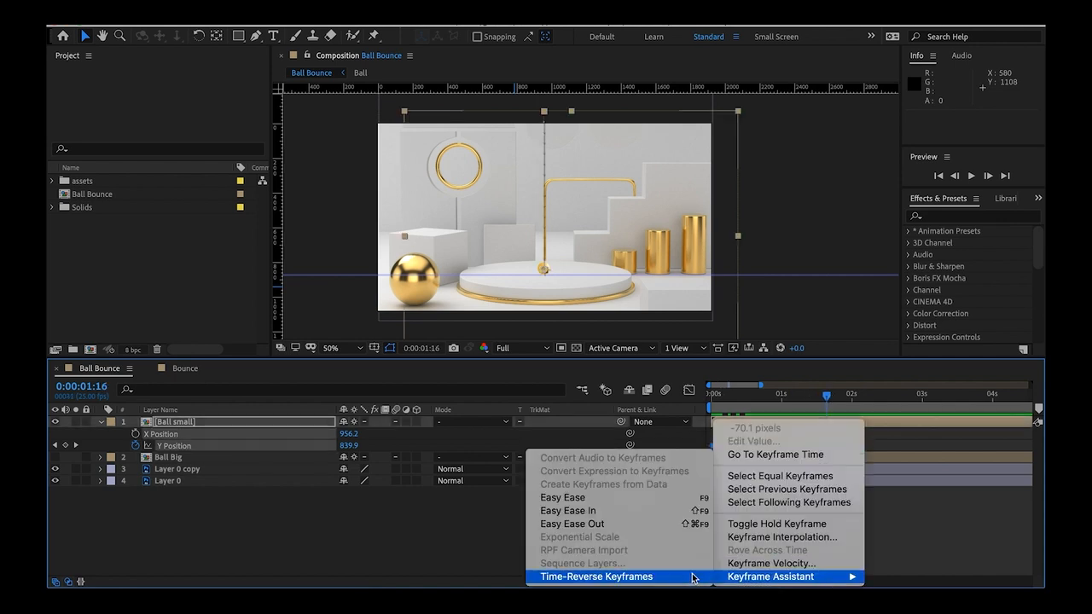
pyautogui.click(563, 498)
# Open the Graph Editor with the value graph, hide the Mode columns and display only the Y Position curve
pyautogui.click(689, 390)
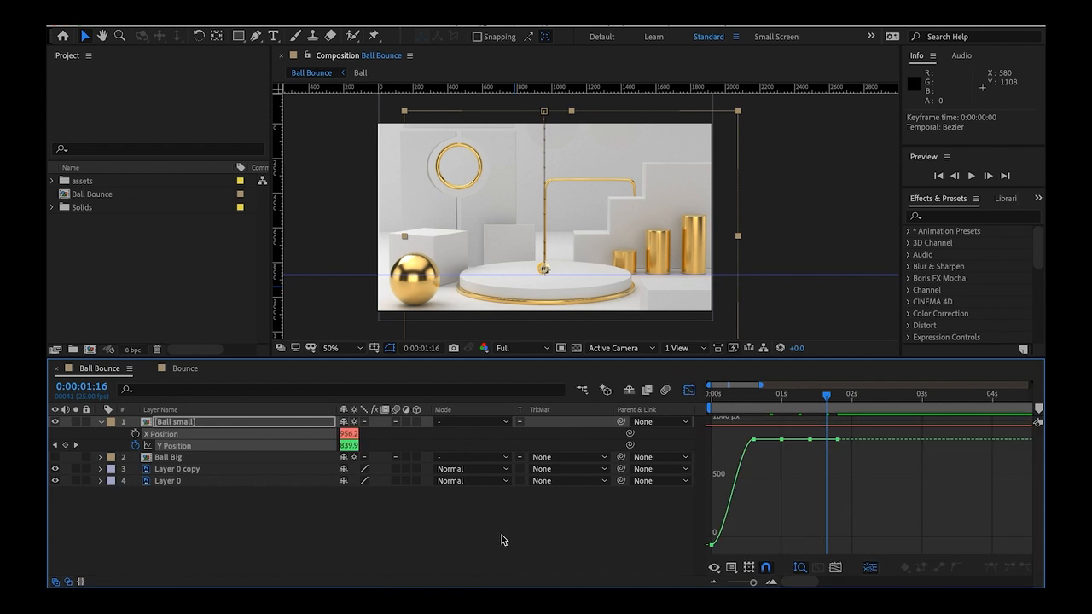
pyautogui.click(69, 584)
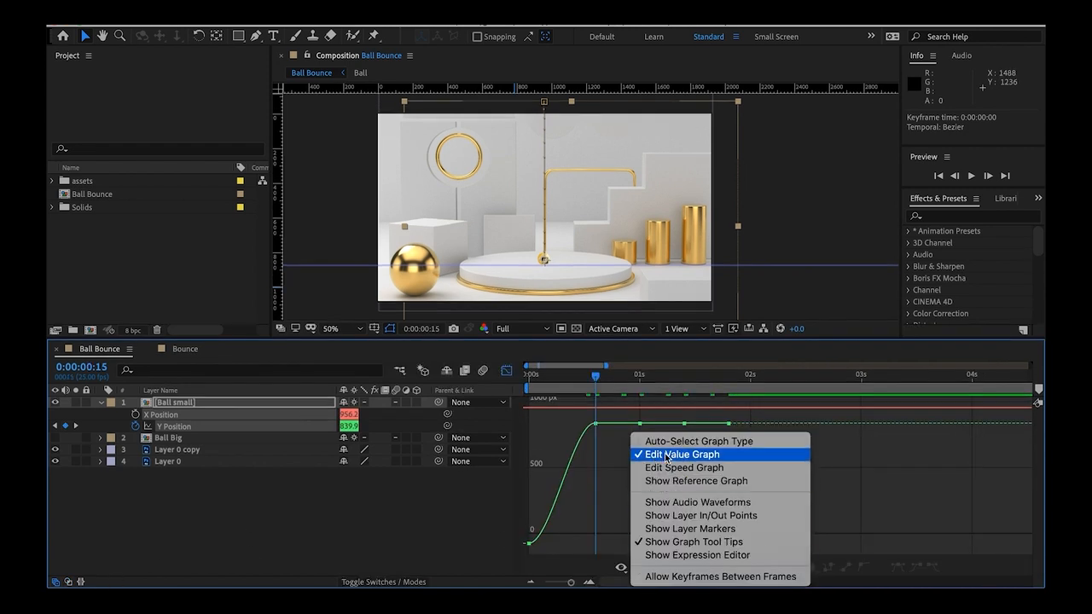
pyautogui.click(636, 455)
pyautogui.click(278, 498)
pyautogui.click(173, 426)
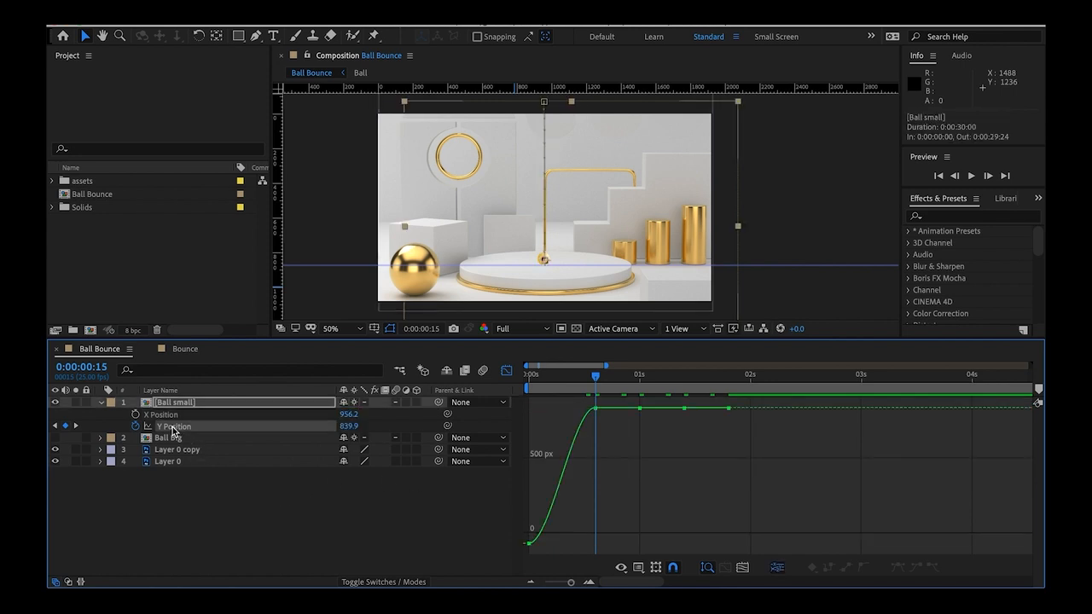
pyautogui.click(743, 568)
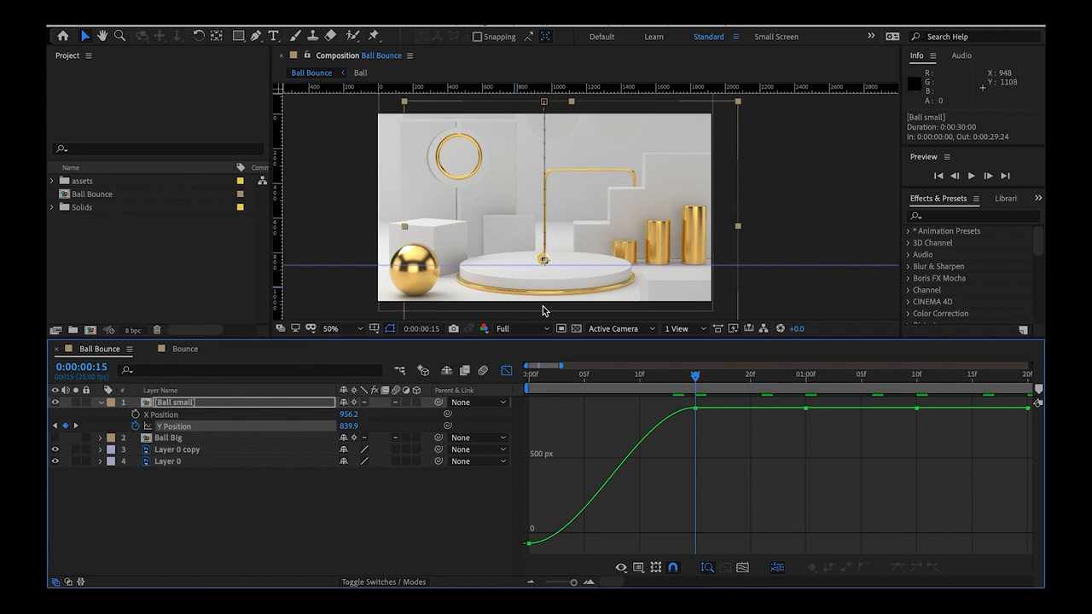
# Steepen the incoming Bezier handle of the frame 15 keyframe on the Y Position curve so the ball accelerates into the landing
pyautogui.click(697, 410)
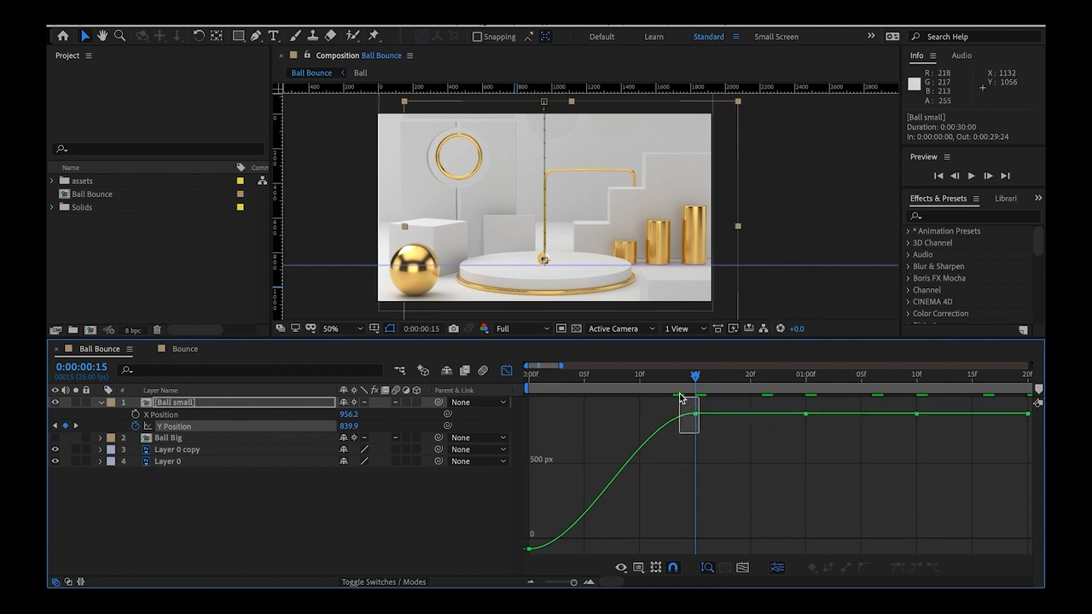
pyautogui.moveTo(641, 410); pyautogui.dragTo(691, 532)
pyautogui.moveTo(530, 547)
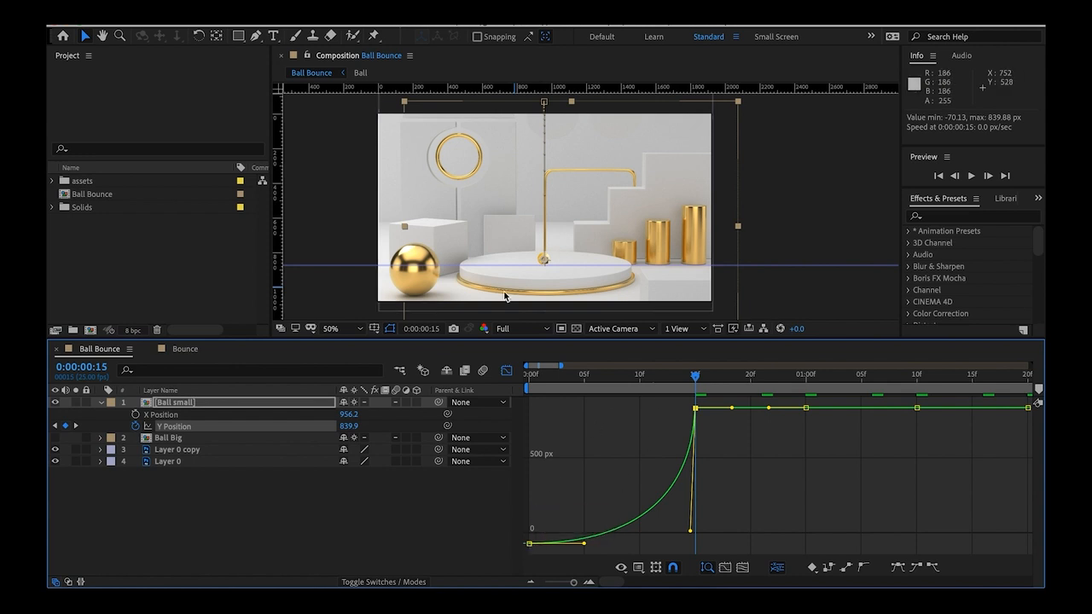
pyautogui.moveTo(641, 522)
pyautogui.moveTo(698, 462)
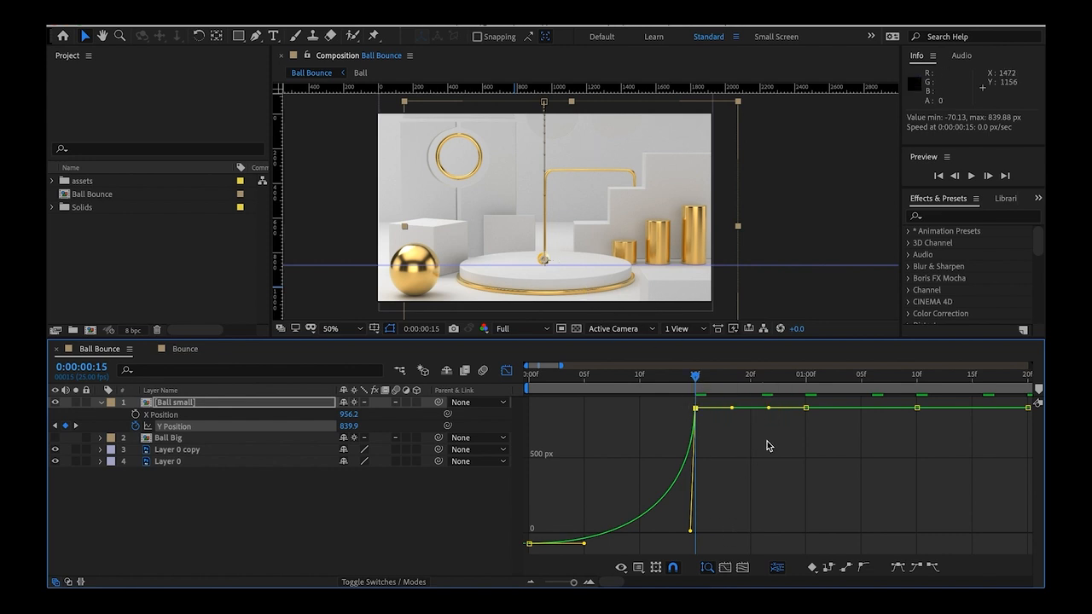
# Angle the outgoing Bezier handle of the frame 15 keyframe steeply toward lower Y values to form the first bounce
pyautogui.moveTo(767, 446); pyautogui.dragTo(672, 468)
pyautogui.click(615, 413)
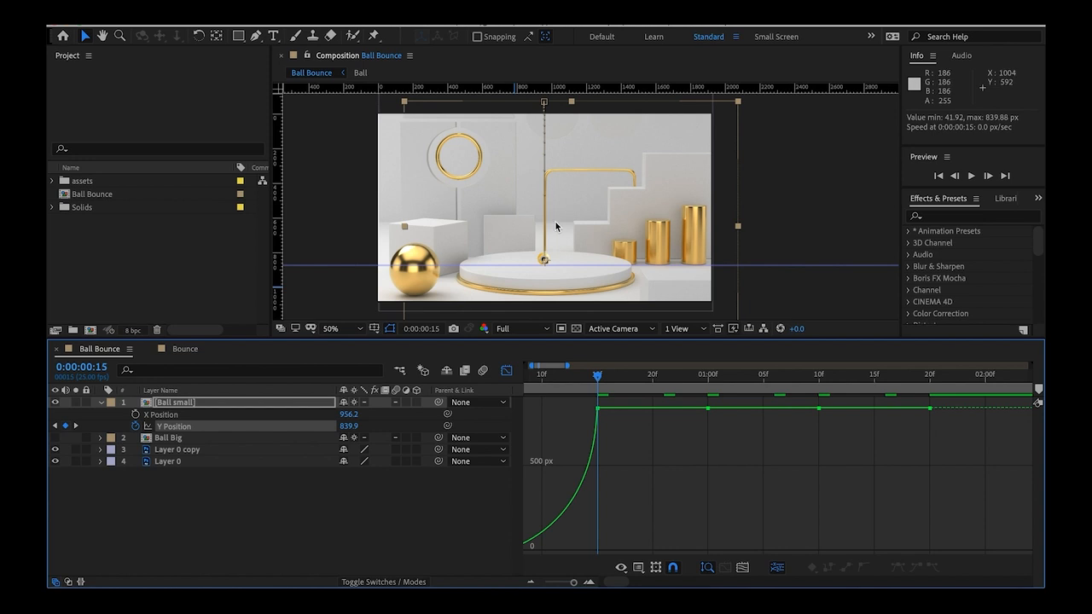
pyautogui.moveTo(610, 432); pyautogui.dragTo(609, 483)
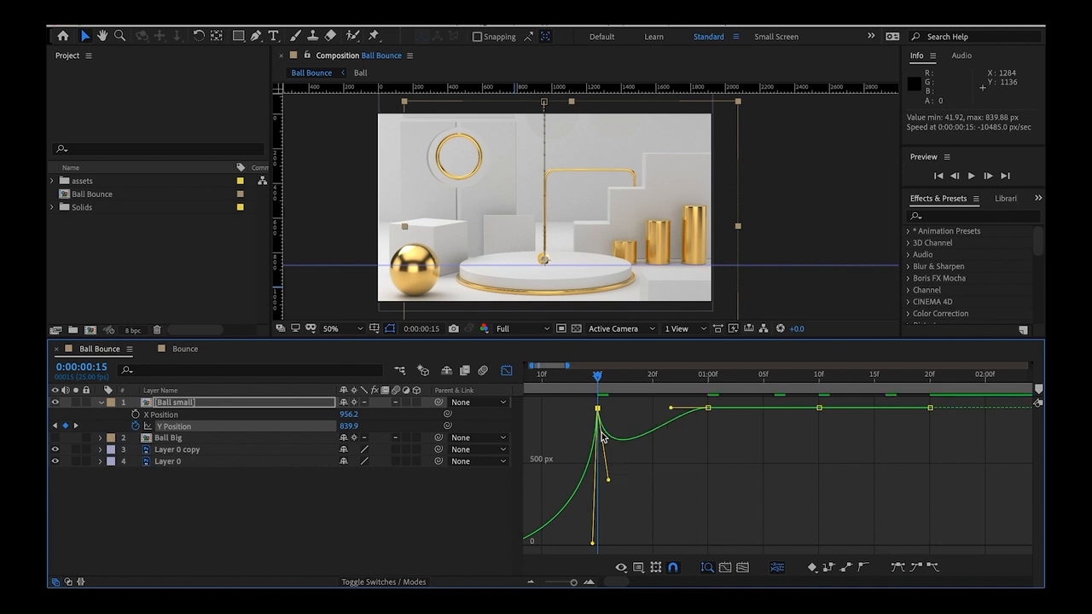
# Shape the first bounce as a tall, symmetrical arc using steep facing handles on the frame 15 and 0:00:01:00 keyframes
pyautogui.moveTo(573, 583); pyautogui.dragTo(576, 583)
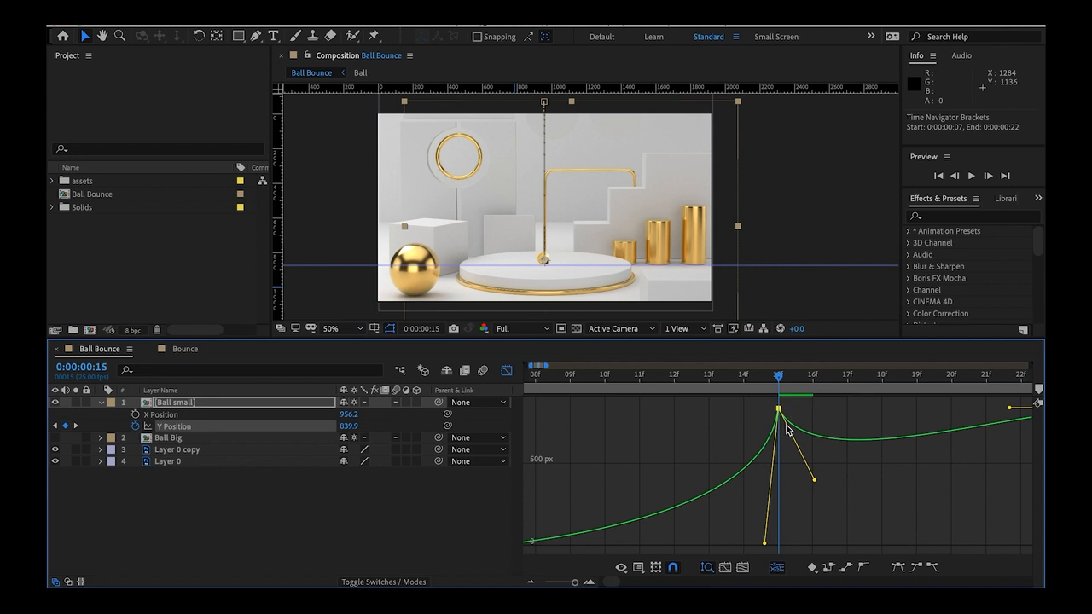
pyautogui.moveTo(815, 483); pyautogui.dragTo(797, 543)
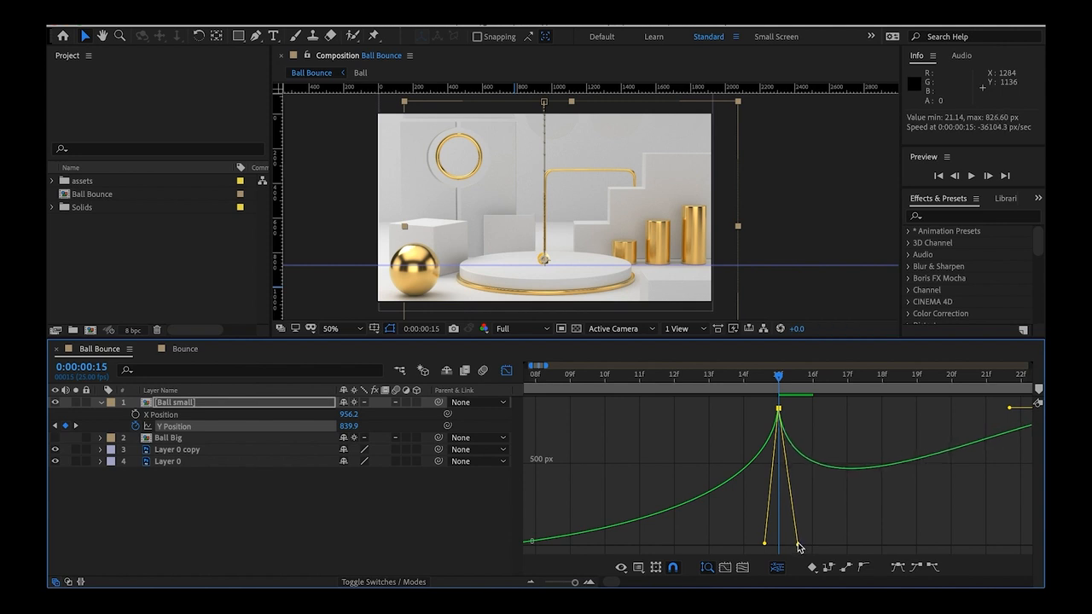
pyautogui.moveTo(965, 476); pyautogui.dragTo(790, 478)
pyautogui.moveTo(905, 433); pyautogui.dragTo(832, 460)
pyautogui.moveTo(576, 583); pyautogui.dragTo(575, 585)
pyautogui.moveTo(753, 408); pyautogui.dragTo(803, 534)
pyautogui.moveTo(793, 481); pyautogui.dragTo(649, 483)
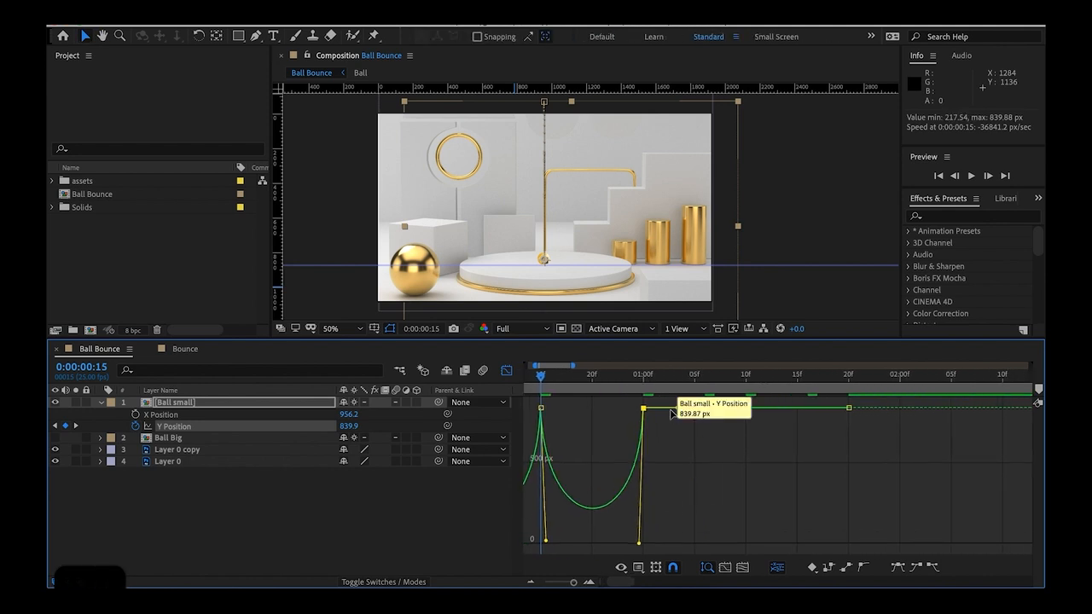
# Shape the second and third bounces as progressively lower arcs between the Y Position keyframes at 0:00:01:00, 0:00:01:10 and 0:00:01:20
pyautogui.moveTo(677, 409); pyautogui.dragTo(653, 452)
pyautogui.moveTo(715, 412); pyautogui.dragTo(739, 458)
pyautogui.moveTo(779, 409); pyautogui.dragTo(760, 424)
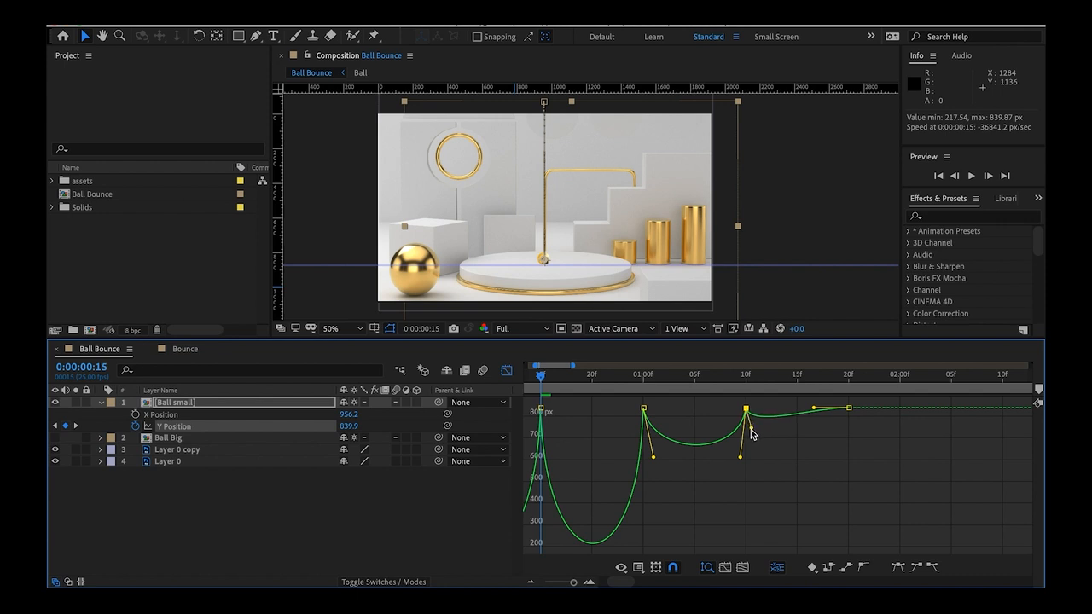
pyautogui.moveTo(814, 409); pyautogui.dragTo(843, 439)
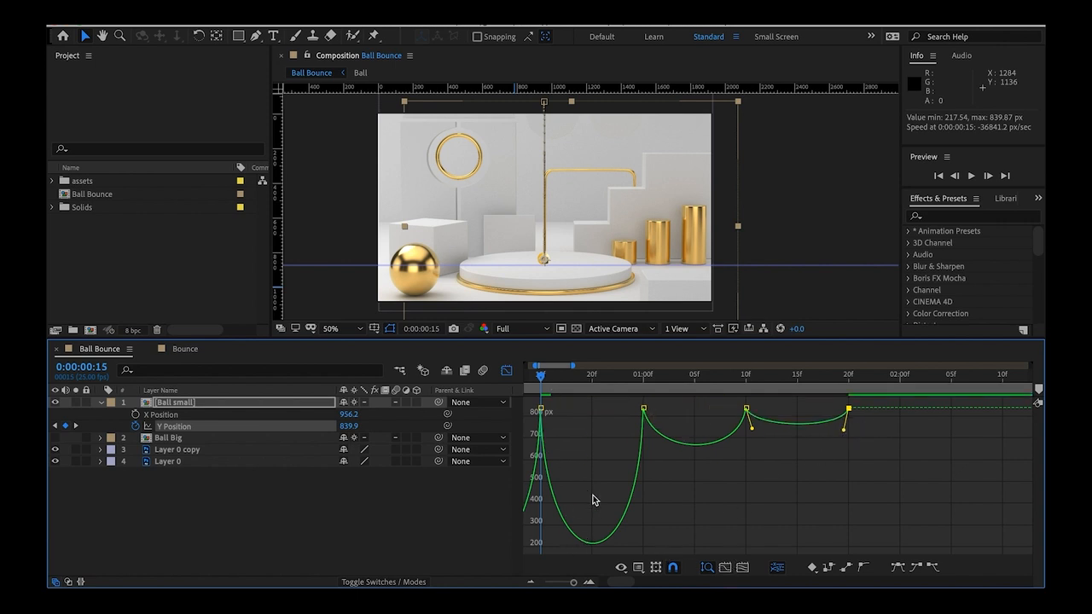
# Copy the Y Position keyframe at 0:00:01:20 and paste it ten frames further on, at 0:00:02:05
pyautogui.moveTo(575, 584); pyautogui.dragTo(574, 576)
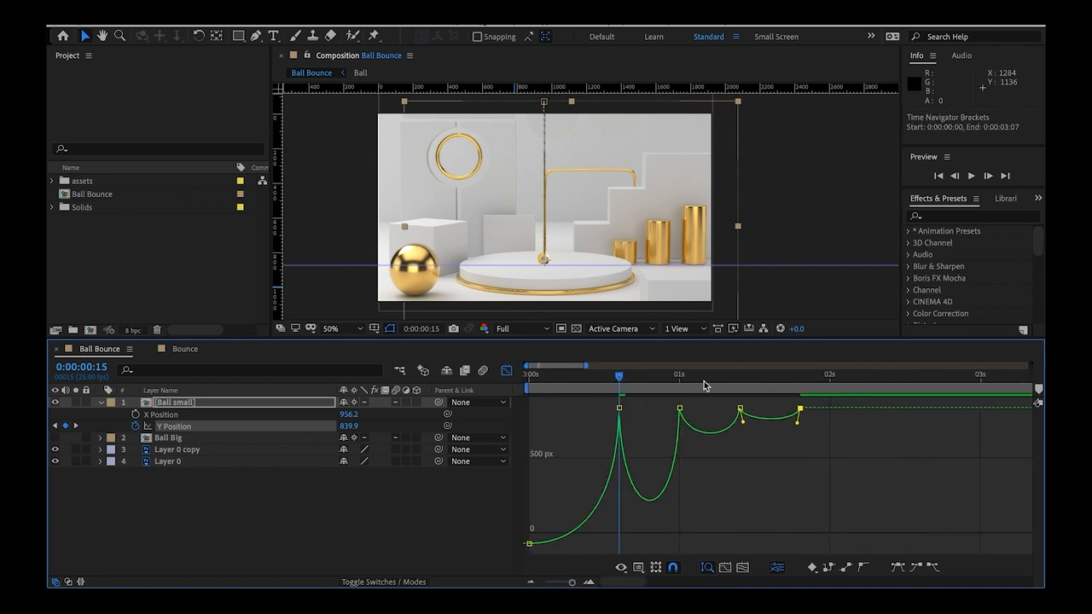
pyautogui.click(739, 409)
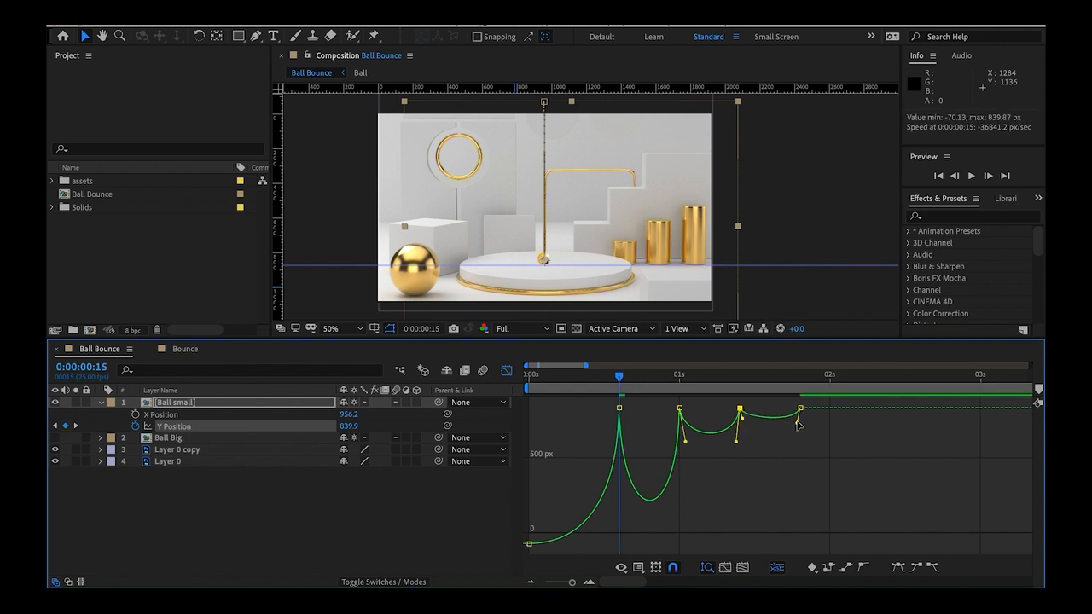
pyautogui.click(800, 386)
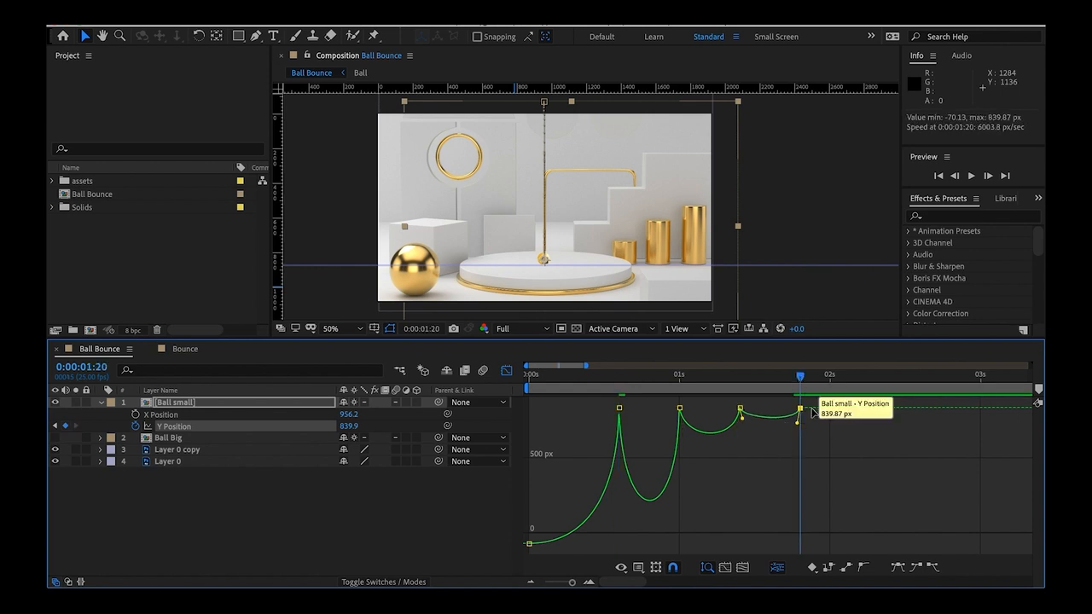
pyautogui.moveTo(835, 436); pyautogui.dragTo(793, 396)
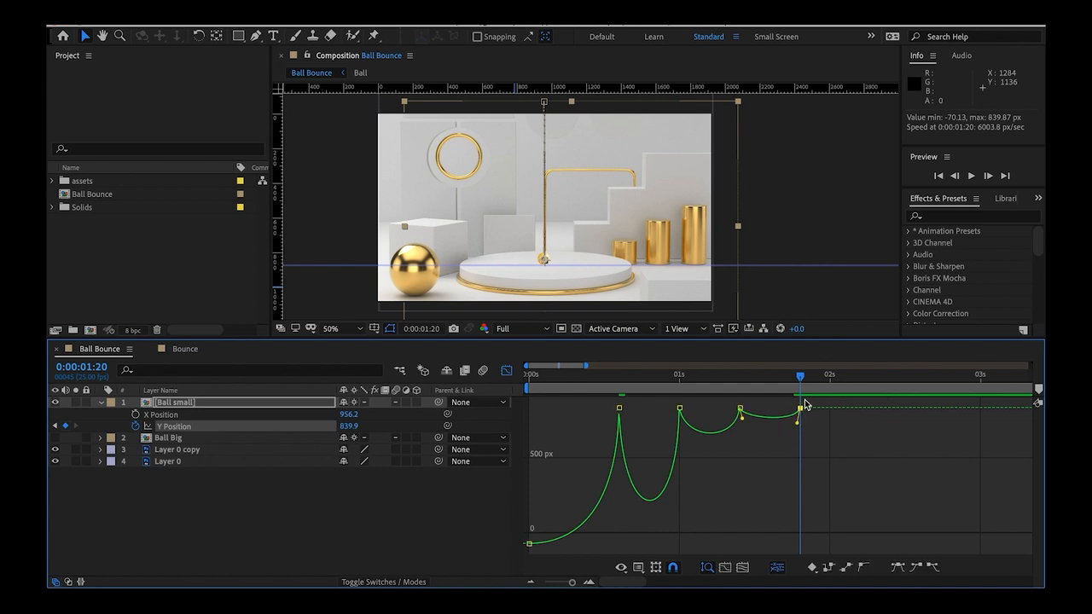
pyautogui.press('super+c')
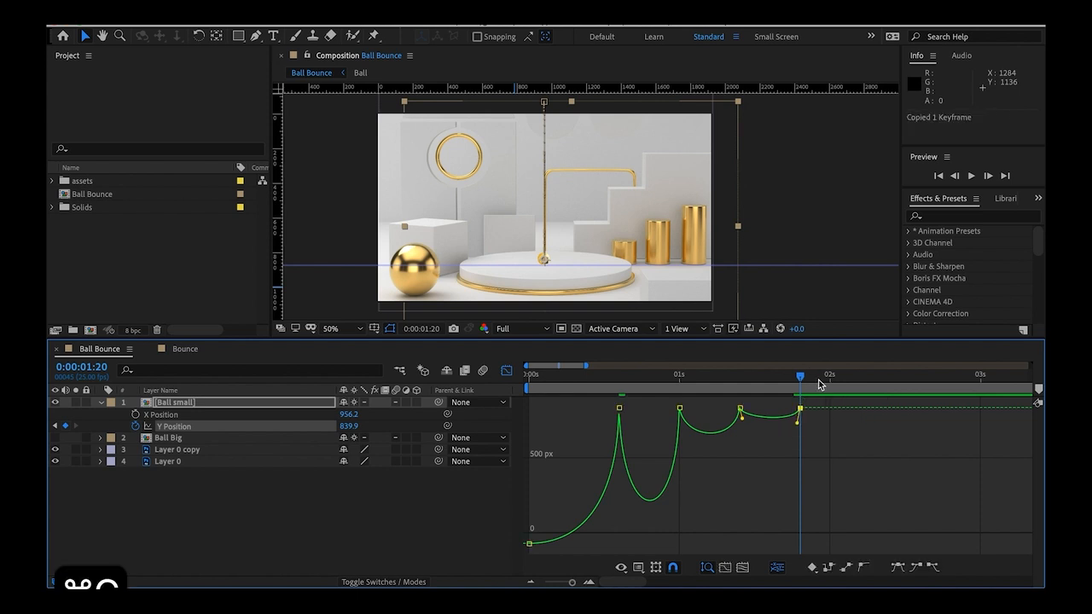
pyautogui.press('shift+super+Right')
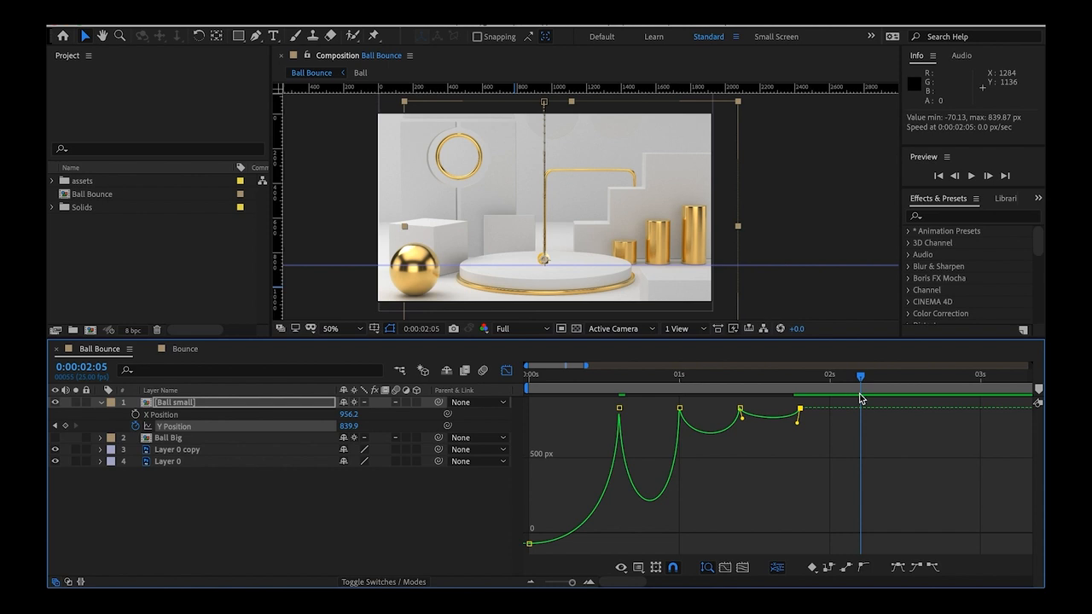
pyautogui.press('super+v')
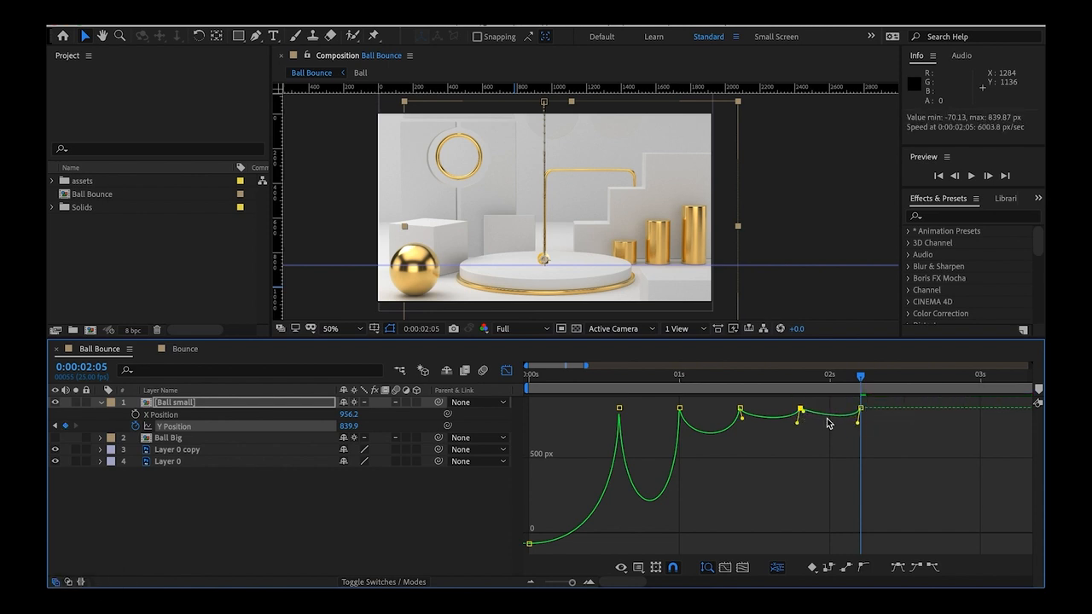
# Lower the bounce ending at 0:00:02:05 and paste the copied Y Position keyframe again at 0:00:02:15
pyautogui.click(859, 413)
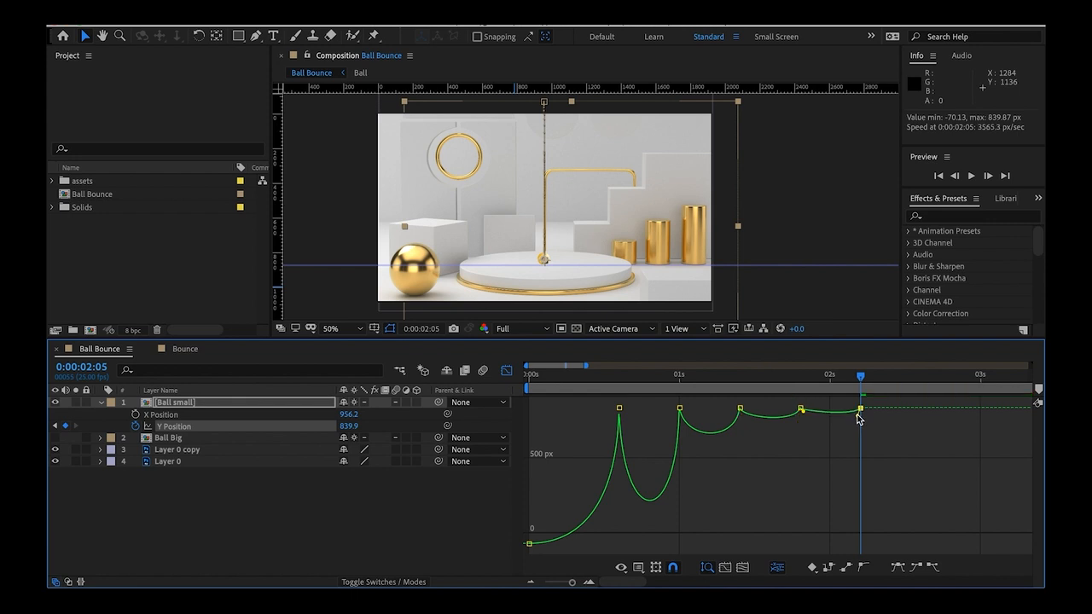
pyautogui.hscroll(3, 800, 452)
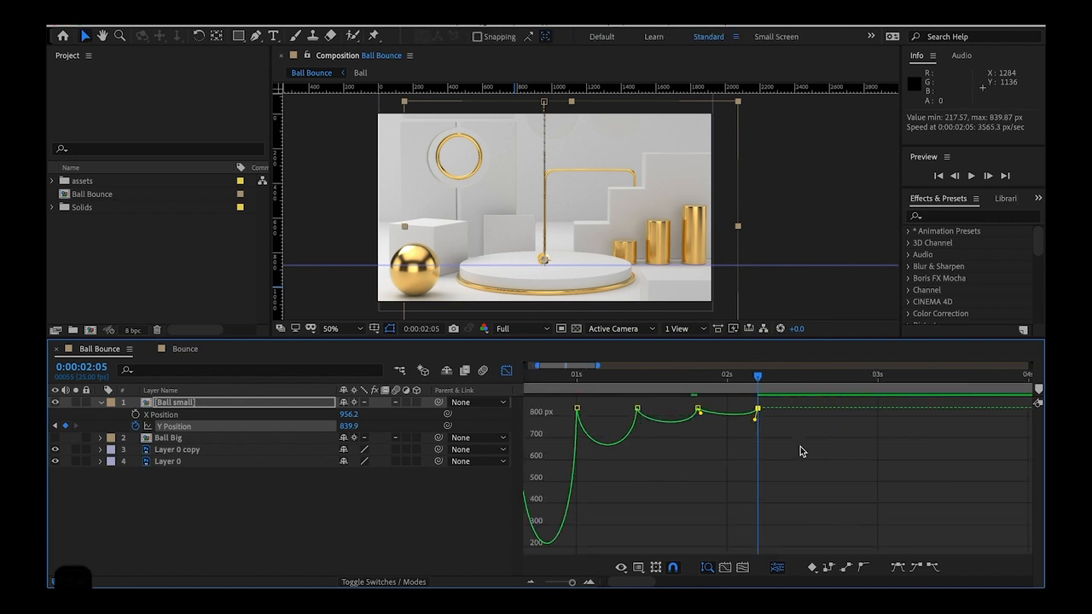
pyautogui.hotkey('shift', 'pagedown')
pyautogui.hotkey('ctrl', 'v')
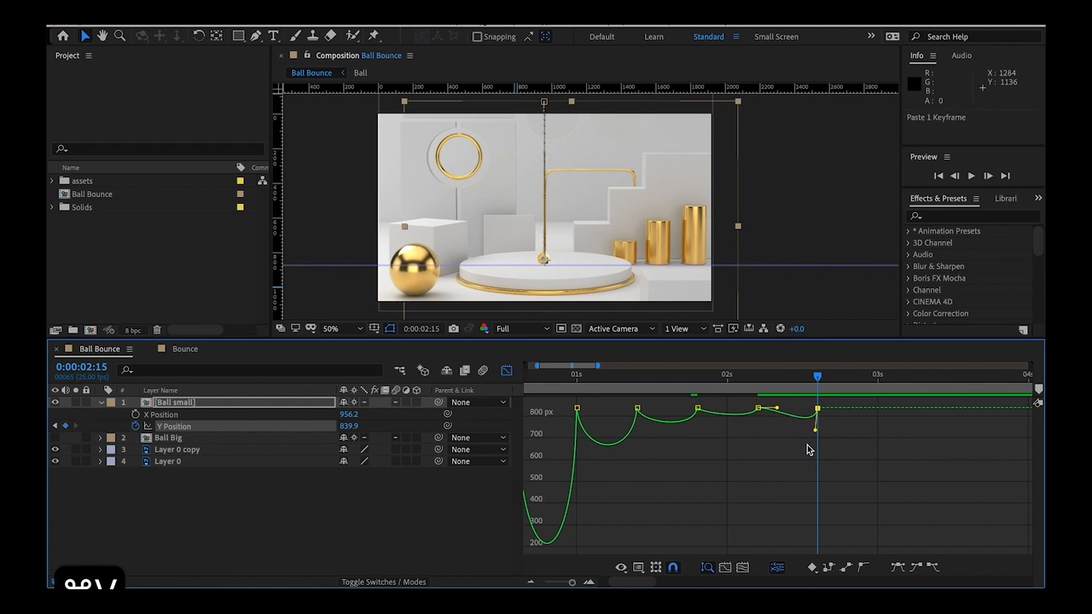
# Shape the final bounce between 0:00:02:05 and 0:00:02:15 as a very shallow arc by angling both keyframes' facing handles
pyautogui.moveTo(573, 585); pyautogui.dragTo(576, 585)
pyautogui.moveTo(774, 551); pyautogui.dragTo(767, 426)
pyautogui.moveTo(672, 408); pyautogui.dragTo(616, 434)
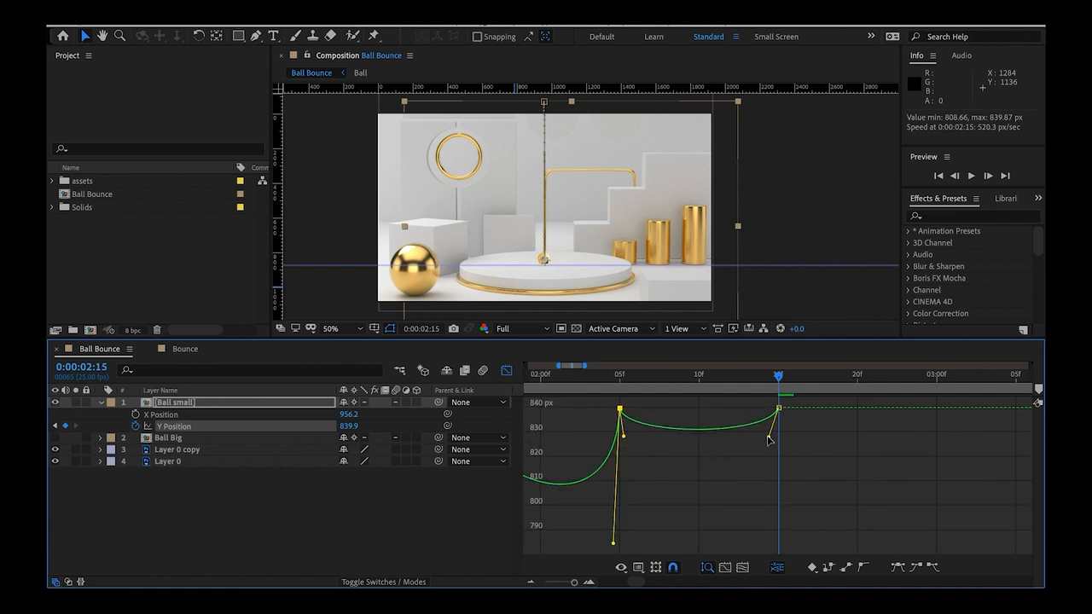
pyautogui.moveTo(771, 436); pyautogui.dragTo(774, 449)
pyautogui.click(623, 412)
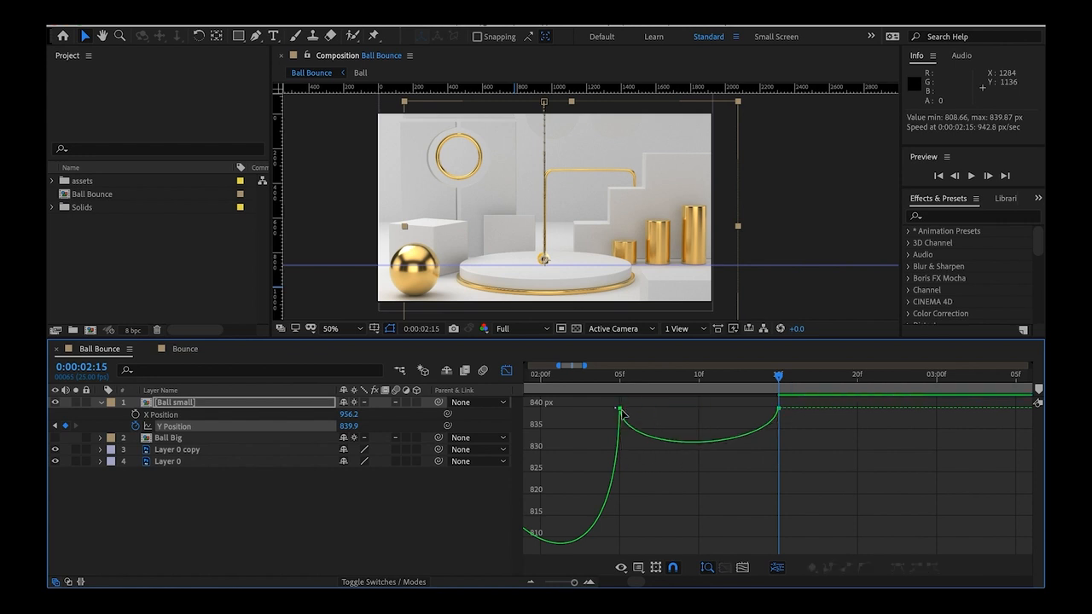
pyautogui.click(621, 410)
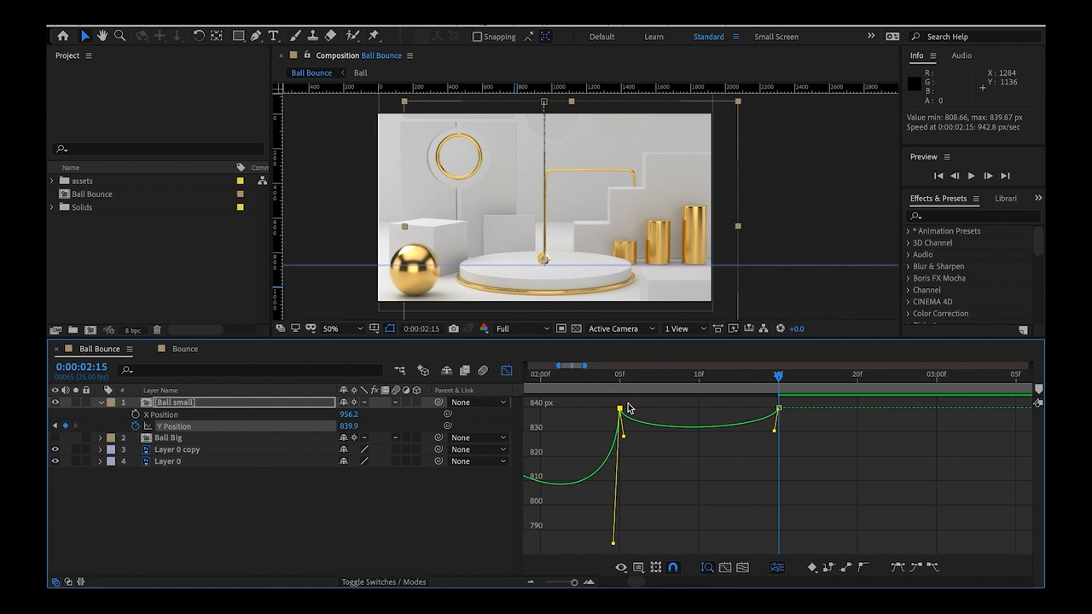
pyautogui.moveTo(626, 437); pyautogui.dragTo(629, 447)
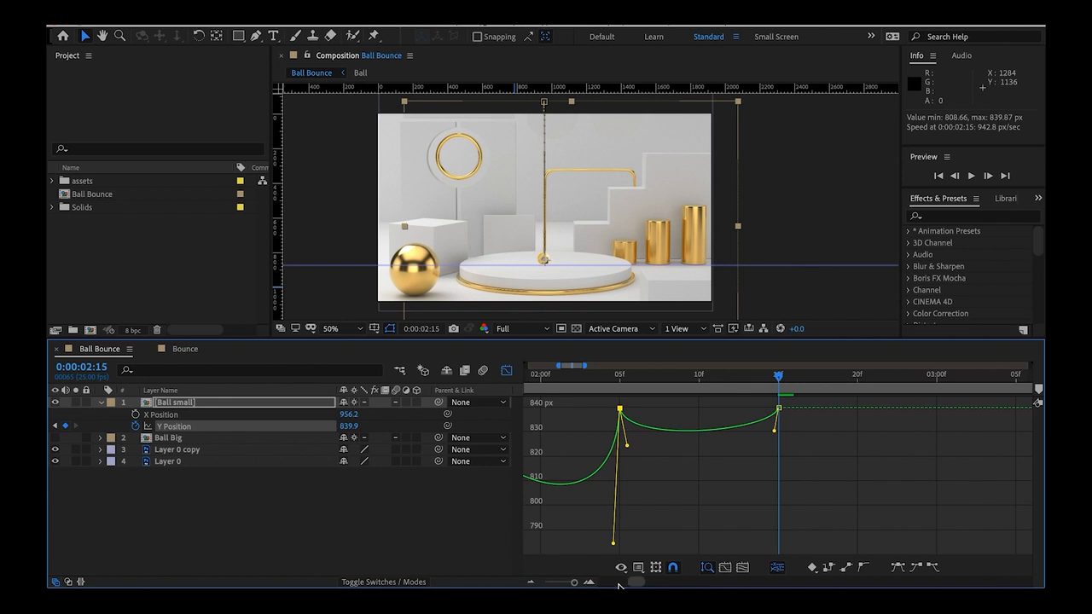
# Even out the arc between 0:00:01:20 and 0:00:02:05 by making its two facing Bezier handles steep and similar in length
pyautogui.moveTo(574, 584); pyautogui.dragTo(574, 585)
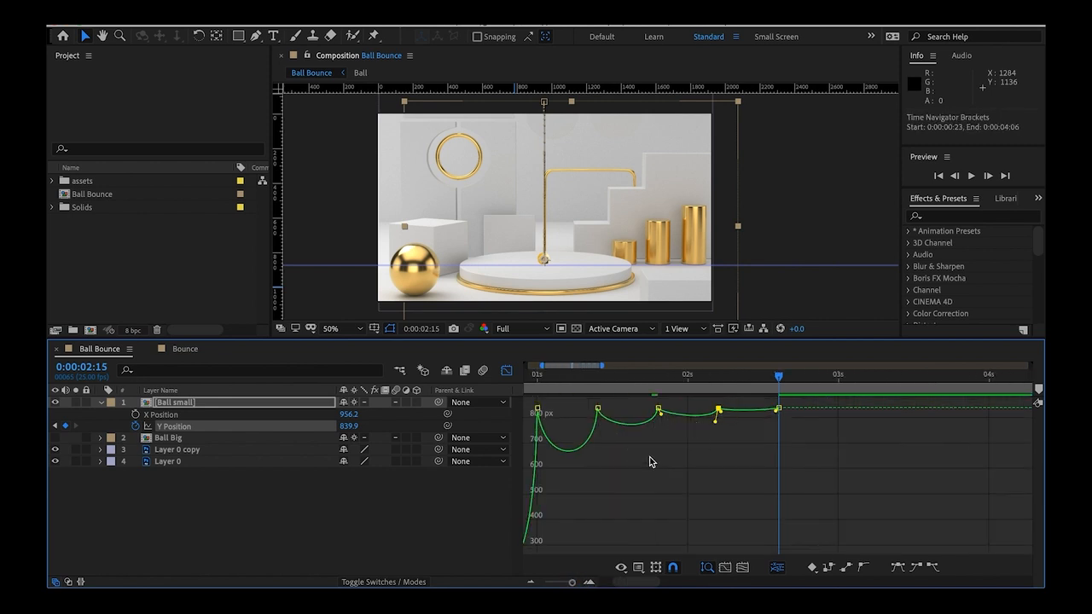
pyautogui.press('z')
pyautogui.moveTo(641, 398); pyautogui.dragTo(726, 422)
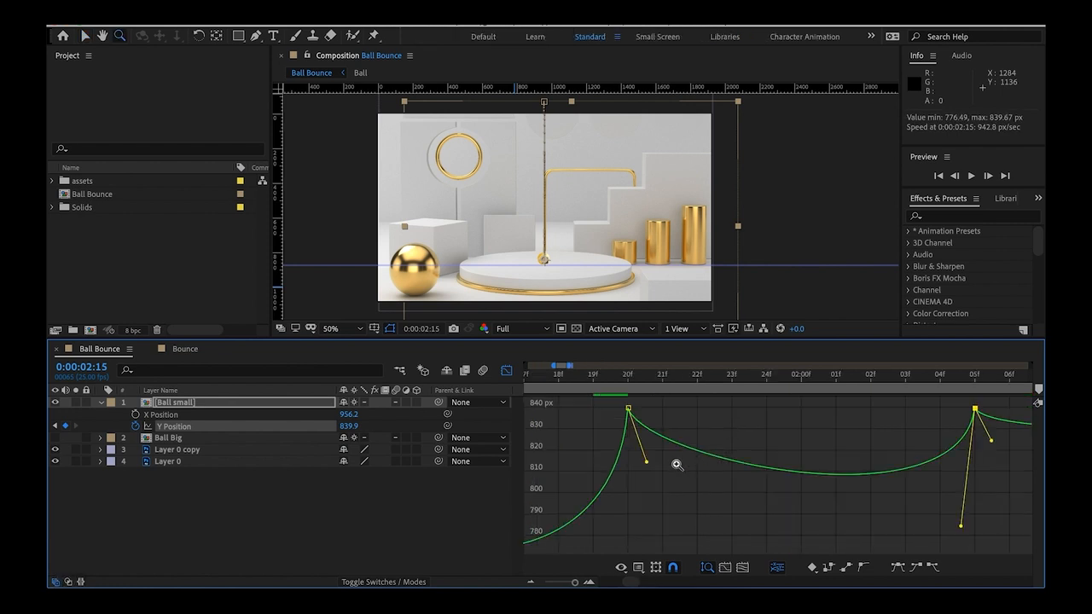
pyautogui.press('v')
pyautogui.click(628, 409)
pyautogui.moveTo(640, 455); pyautogui.dragTo(638, 460)
pyautogui.moveTo(961, 481); pyautogui.dragTo(966, 450)
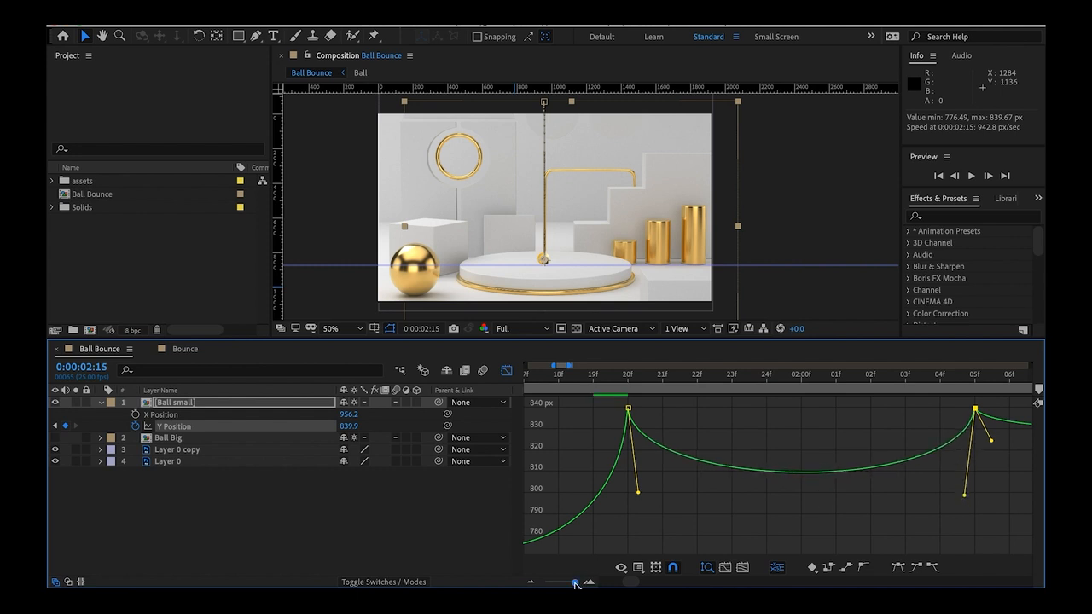
# Fit the whole Y Position curve in the graph and preview the bounce animation from the start
pyautogui.moveTo(575, 584); pyautogui.dragTo(573, 585)
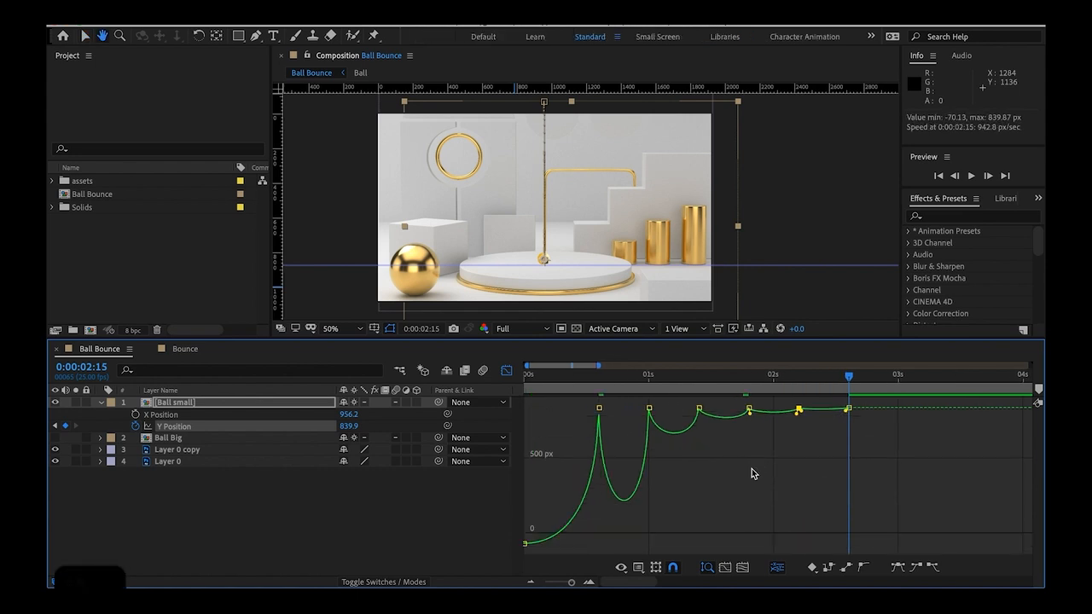
pyautogui.click(743, 568)
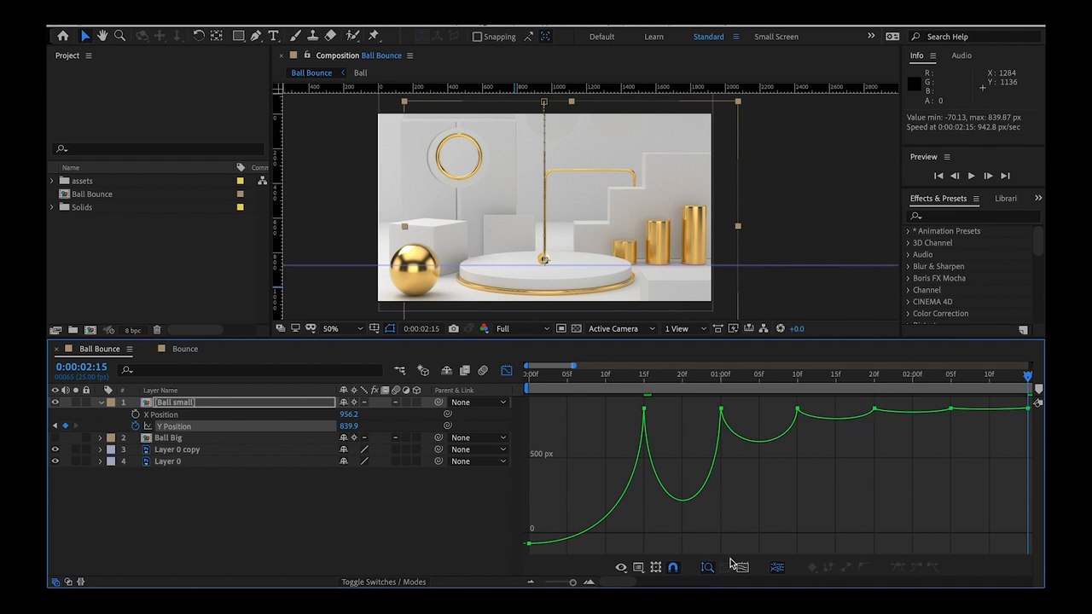
pyautogui.moveTo(573, 582); pyautogui.dragTo(570, 583)
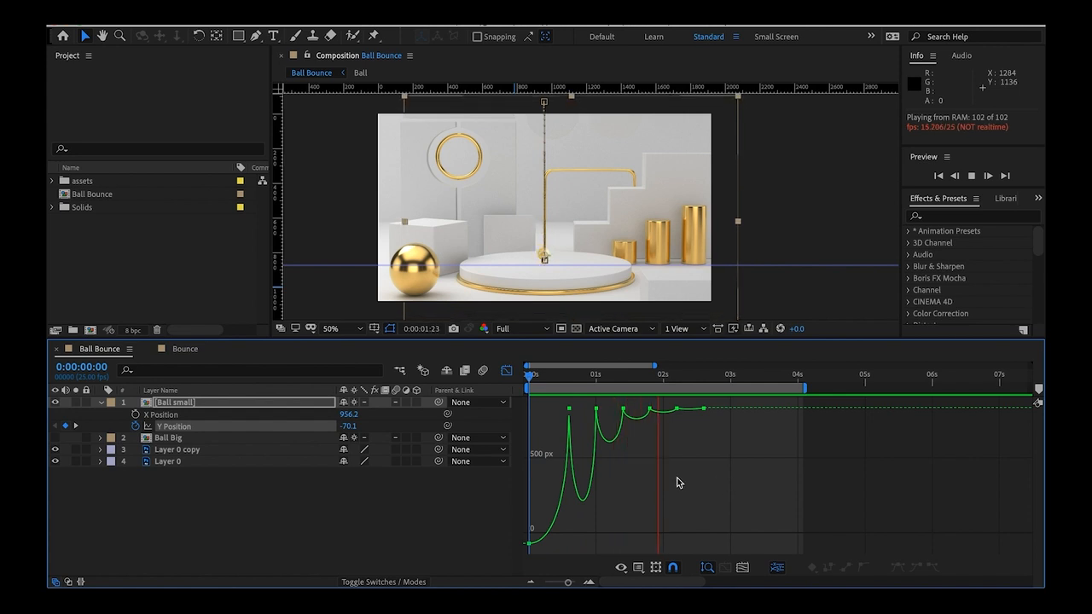
# View Ball small's keyframes outside the Graph Editor, then reselect Y Position and reopen its curve
pyautogui.click(425, 509)
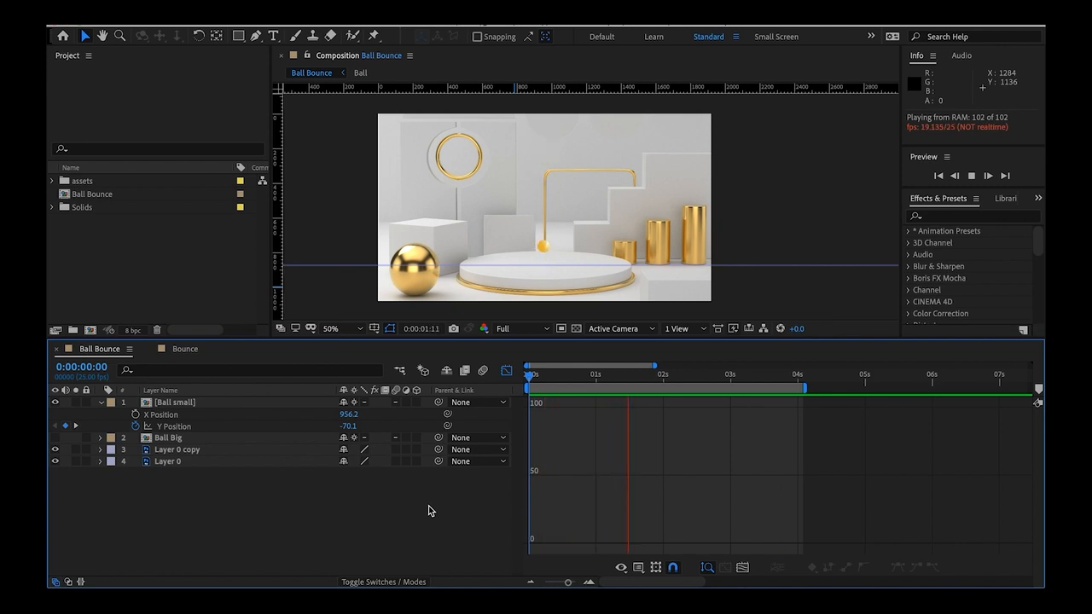
pyautogui.click(507, 372)
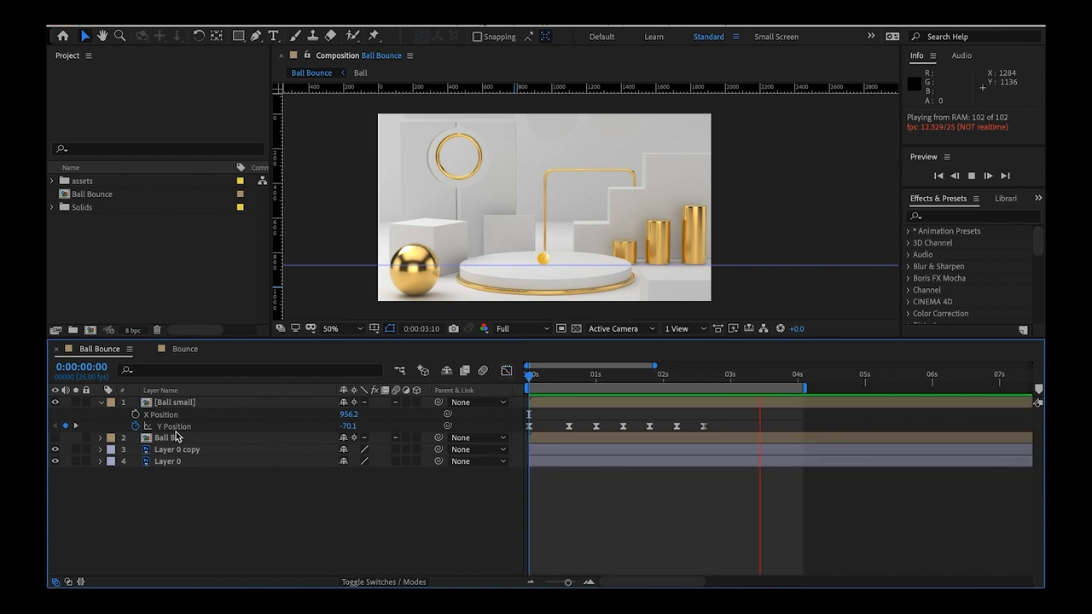
pyautogui.click(178, 436)
pyautogui.click(167, 426)
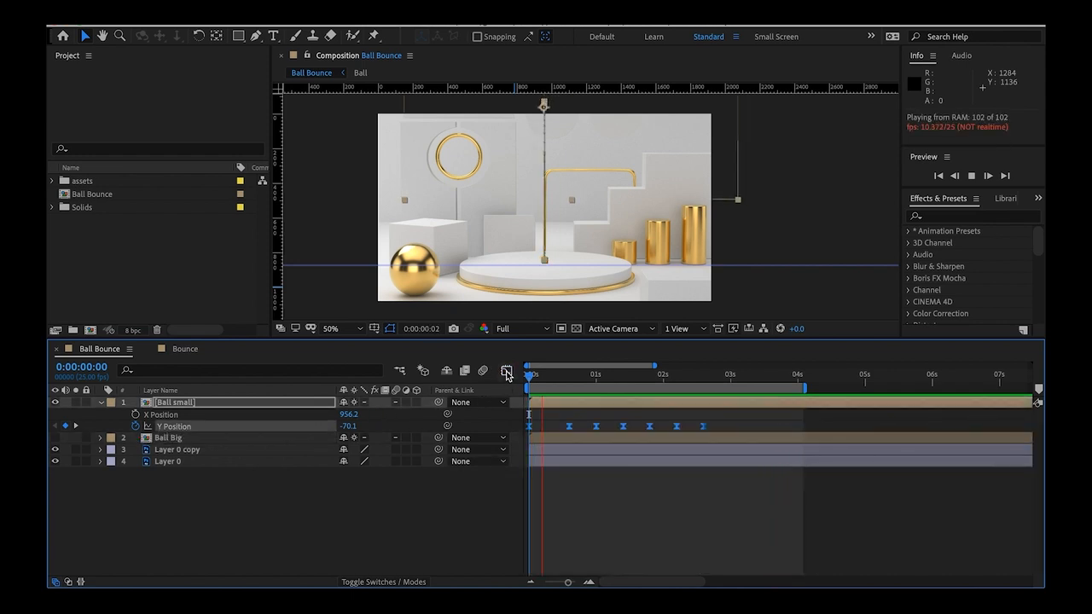
pyautogui.click(507, 372)
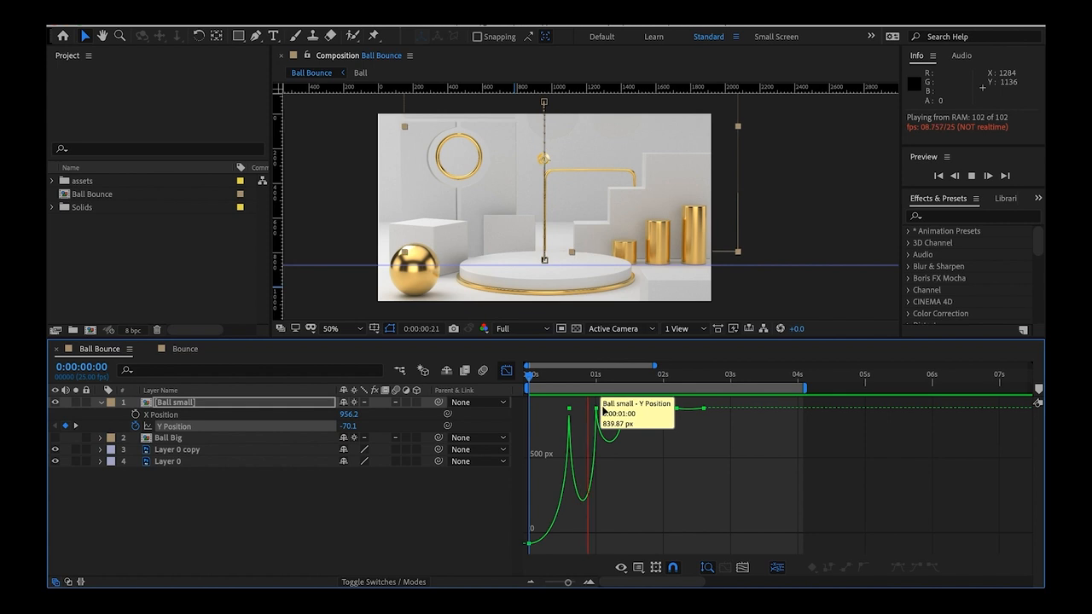
# Raise the second and third bounces by extending the outgoing handles of the 0:00:01:00 and 0:00:01:10 keyframes toward lower Y values
pyautogui.click(606, 378)
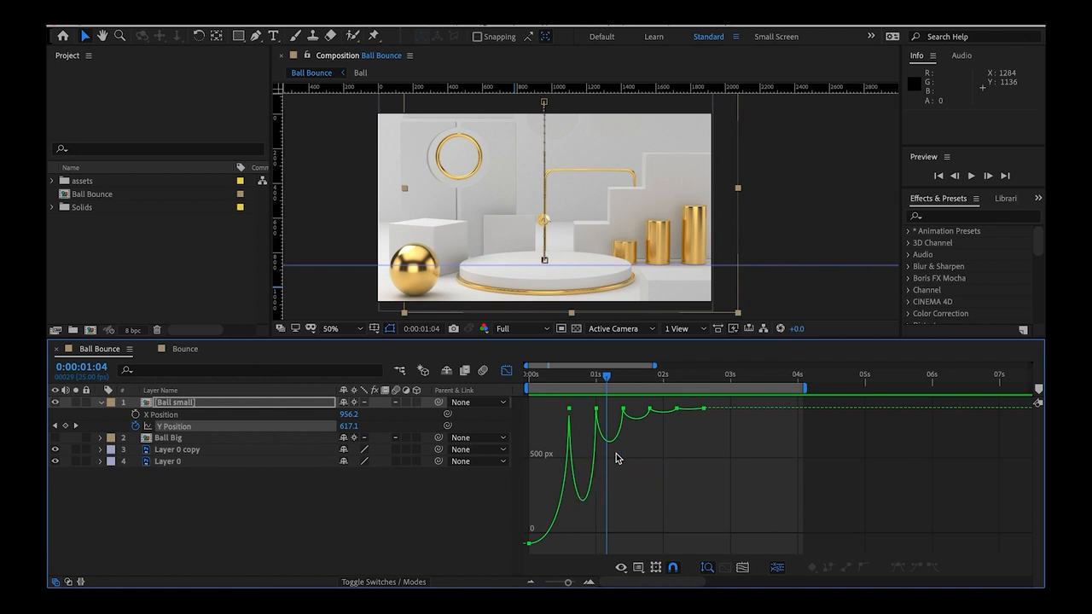
pyautogui.click(595, 409)
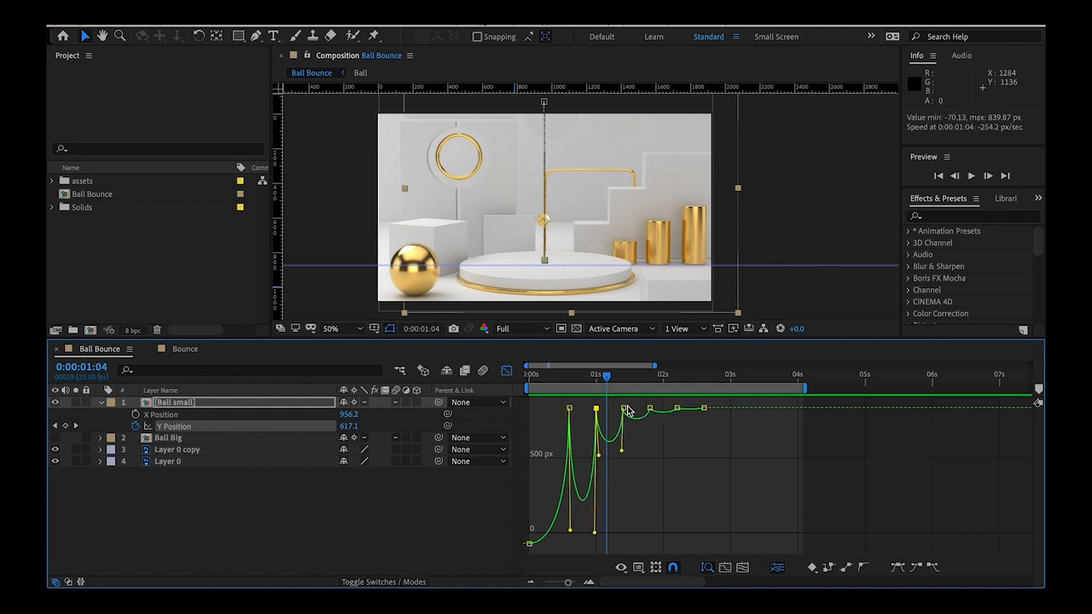
pyautogui.moveTo(622, 455); pyautogui.dragTo(624, 473)
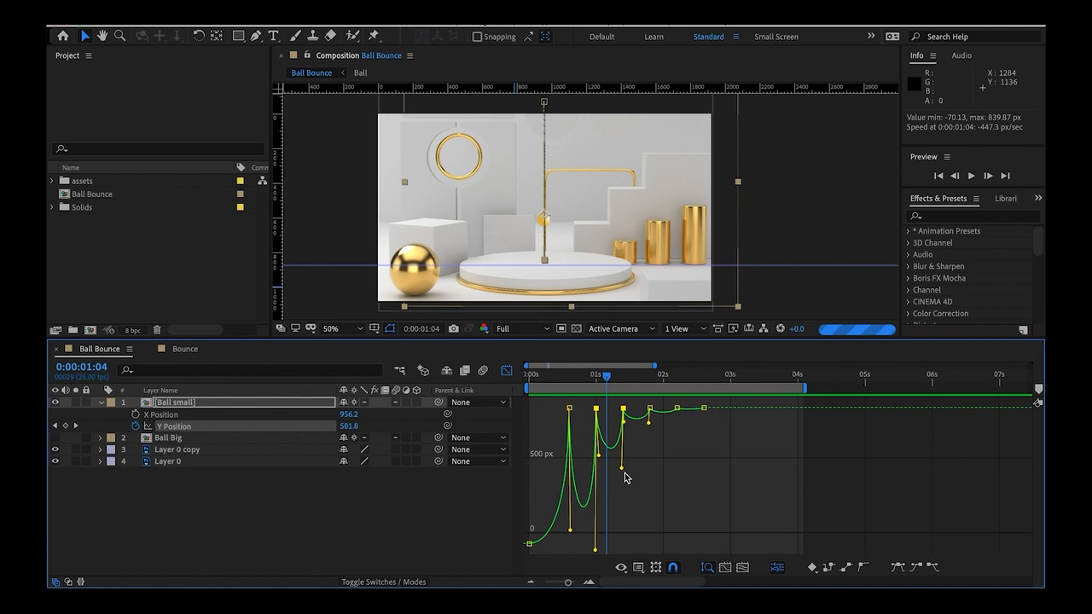
pyautogui.press('super+z')
pyautogui.moveTo(598, 456); pyautogui.dragTo(607, 515)
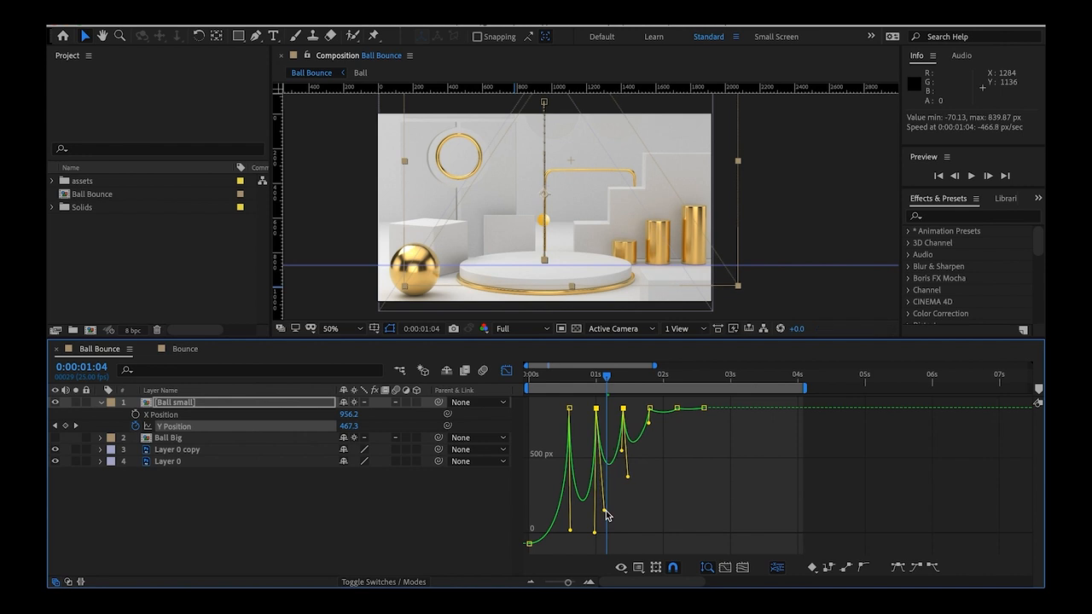
# Shorten the outgoing handle of the 0:00:01:10 keyframe and extend the handles between 0:00:01:20 and 0:00:02:05 for a taller bounce
pyautogui.click(649, 442)
pyautogui.click(624, 409)
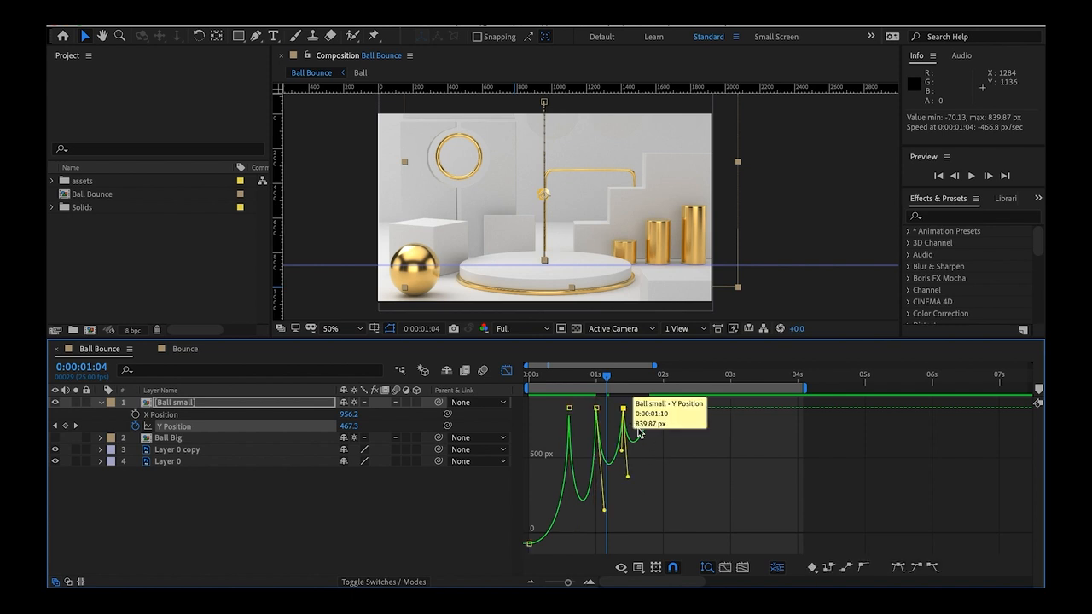
pyautogui.click(649, 411)
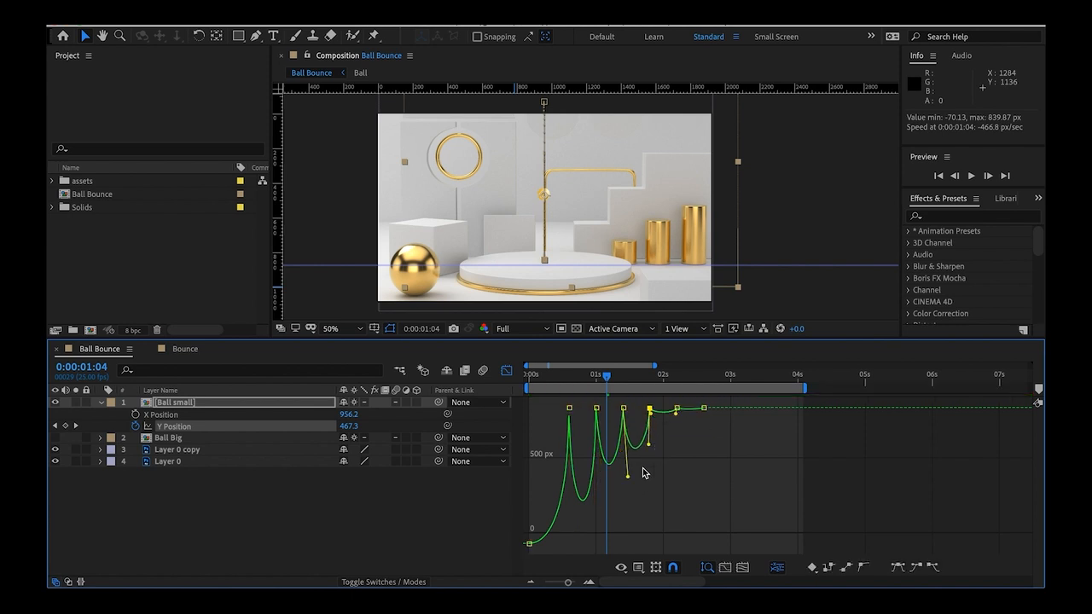
pyautogui.click(630, 465)
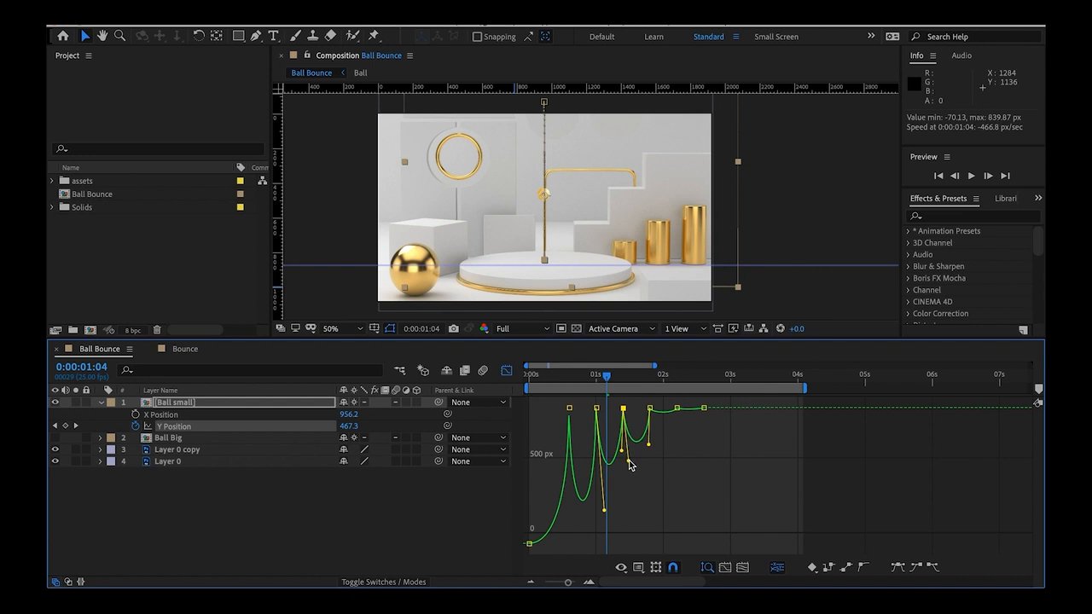
pyautogui.click(650, 410)
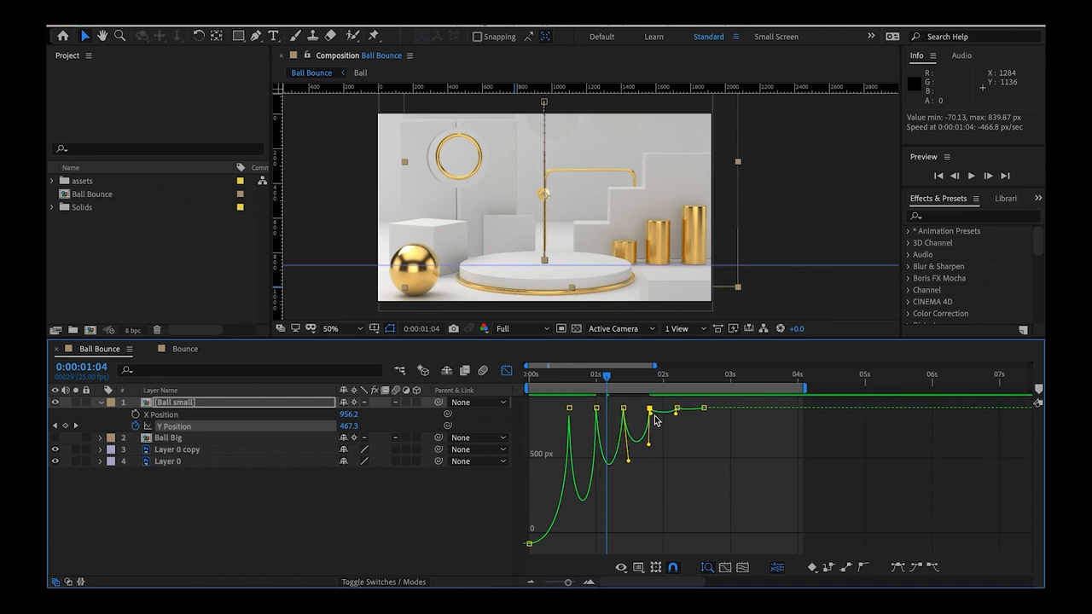
pyautogui.moveTo(651, 414); pyautogui.dragTo(677, 425)
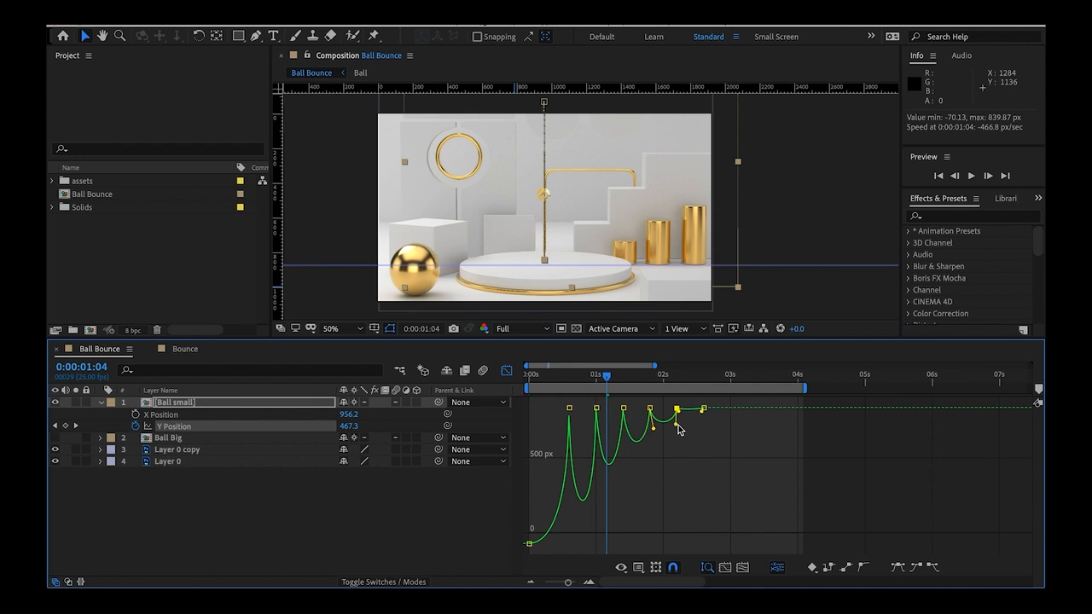
# Lower the second and third bounces slightly by shortening the outgoing handles of the 0:00:01:10 and 0:00:01:00 keyframes
pyautogui.click(623, 407)
pyautogui.moveTo(629, 453); pyautogui.dragTo(627, 449)
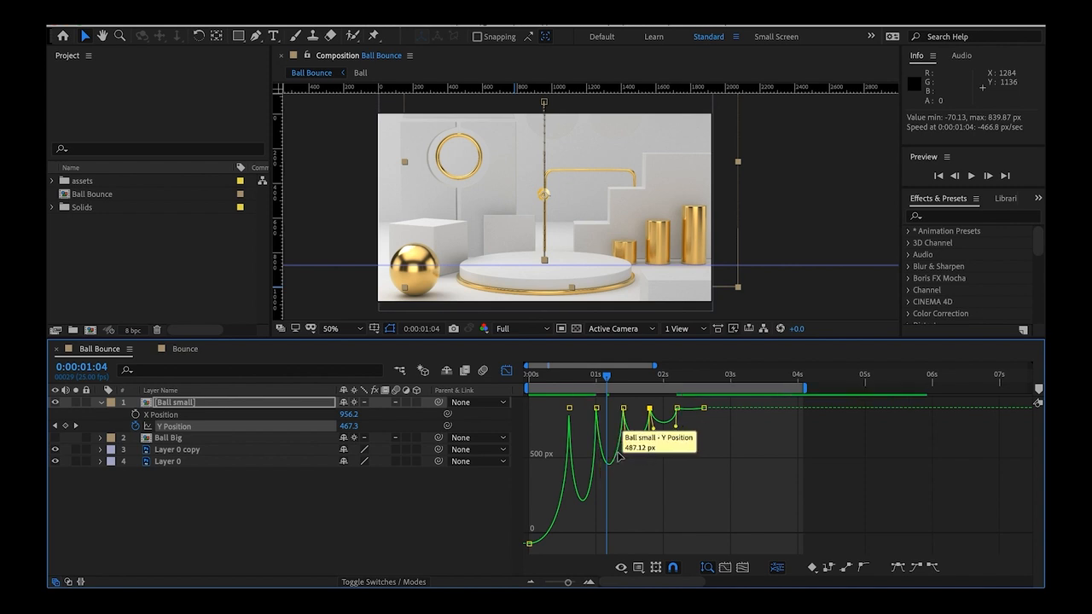
pyautogui.click(595, 408)
pyautogui.moveTo(604, 509); pyautogui.dragTo(603, 499)
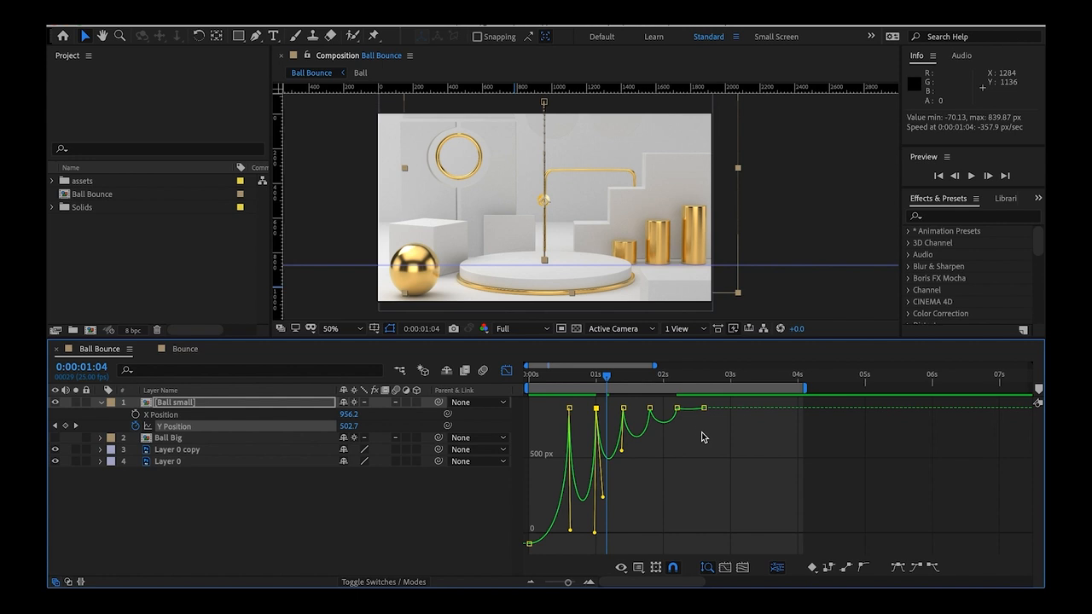
# Deepen the small arc after the 0:00:02:05 keyframe and preview the complete bounce of the small ball
pyautogui.click(678, 410)
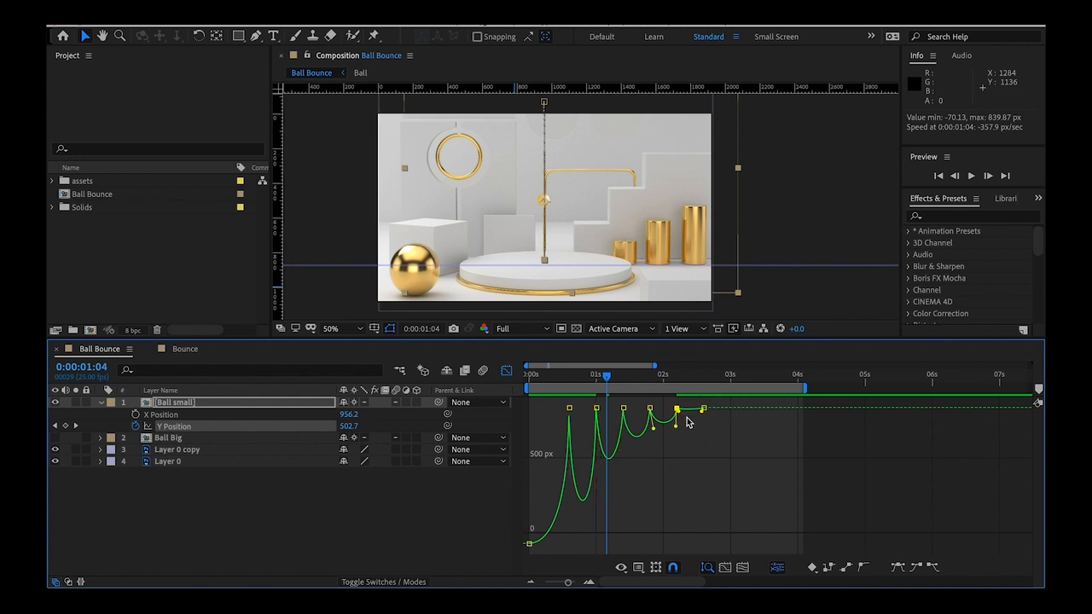
pyautogui.press('space')
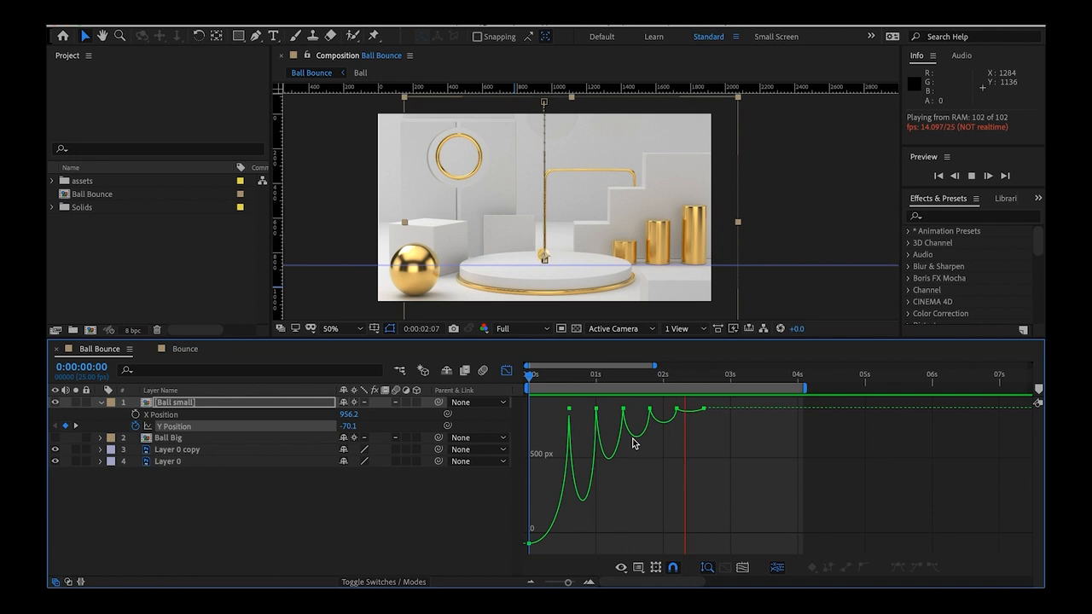
pyautogui.click(440, 526)
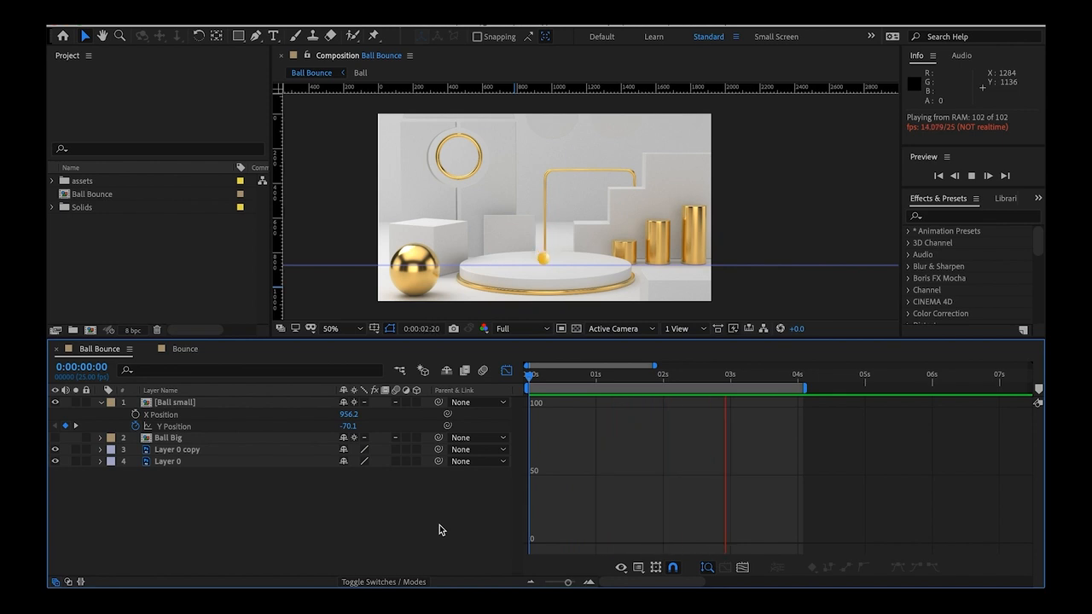
pyautogui.press('space')
# Leave the Graph Editor, compress Ball small's Y Position keyframes proportionally so the last falls at 0:00:02:13, and preview the animation
pyautogui.hotkey('shift', 'F3')
pyautogui.moveTo(568, 583); pyautogui.dragTo(567, 584)
pyautogui.moveTo(676, 416); pyautogui.dragTo(524, 431)
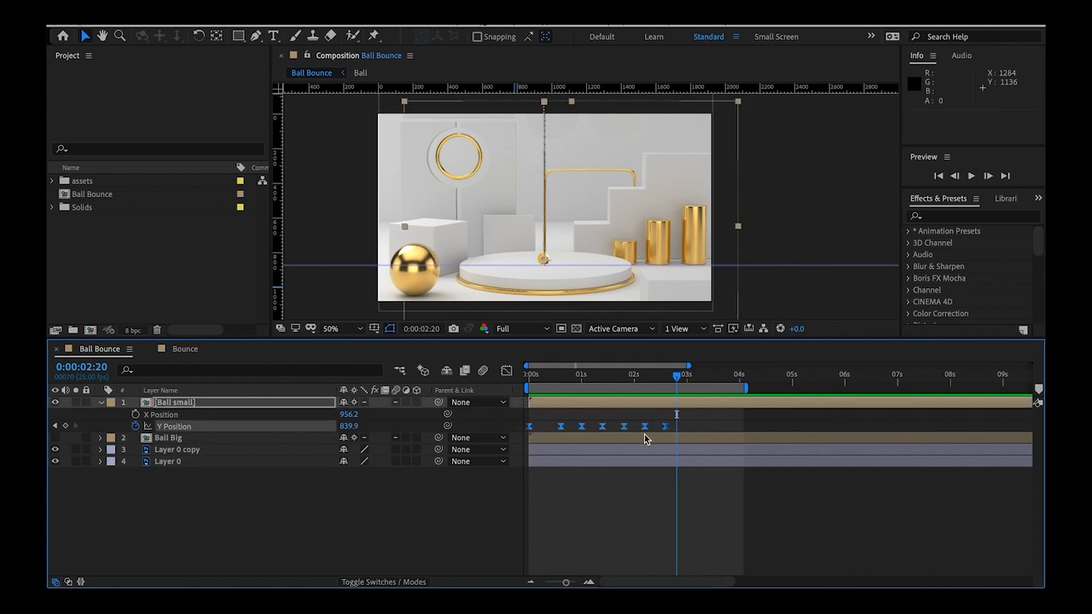
pyautogui.moveTo(665, 427); pyautogui.dragTo(634, 427)
pyautogui.click(518, 377)
pyautogui.press('space')
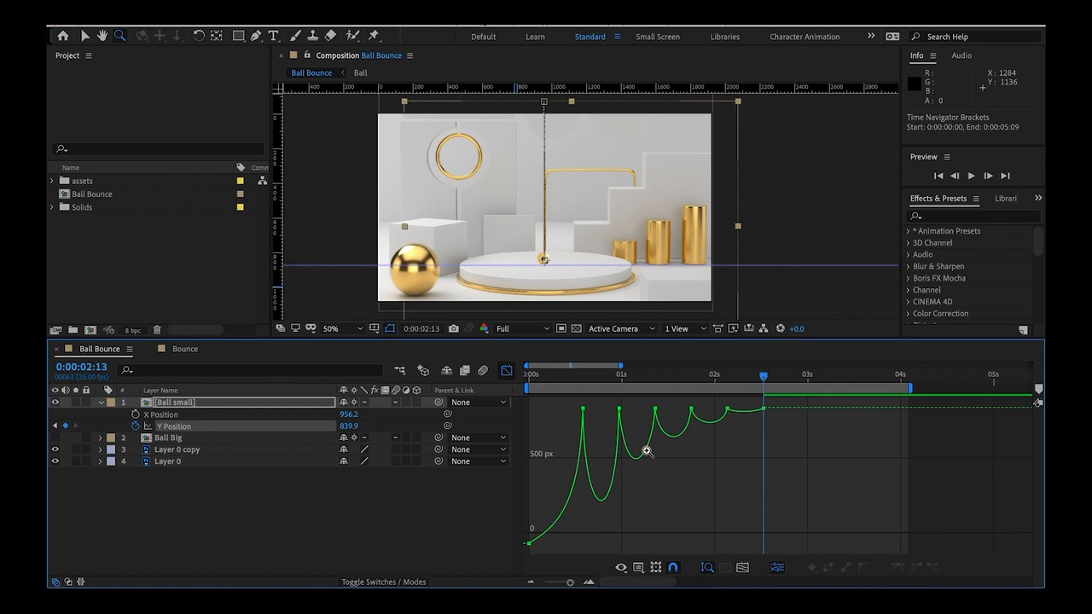
# Restore the Selection tool, scrub through the small ball's bounces up to 0:00:02:13, and save the project
pyautogui.press('v')
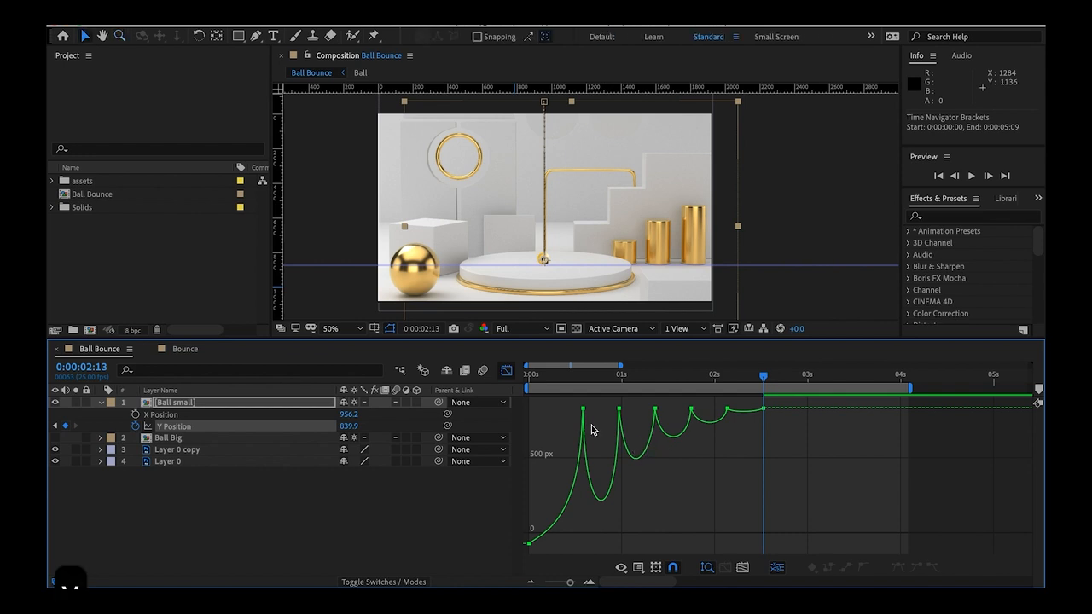
pyautogui.moveTo(529, 378); pyautogui.dragTo(764, 378)
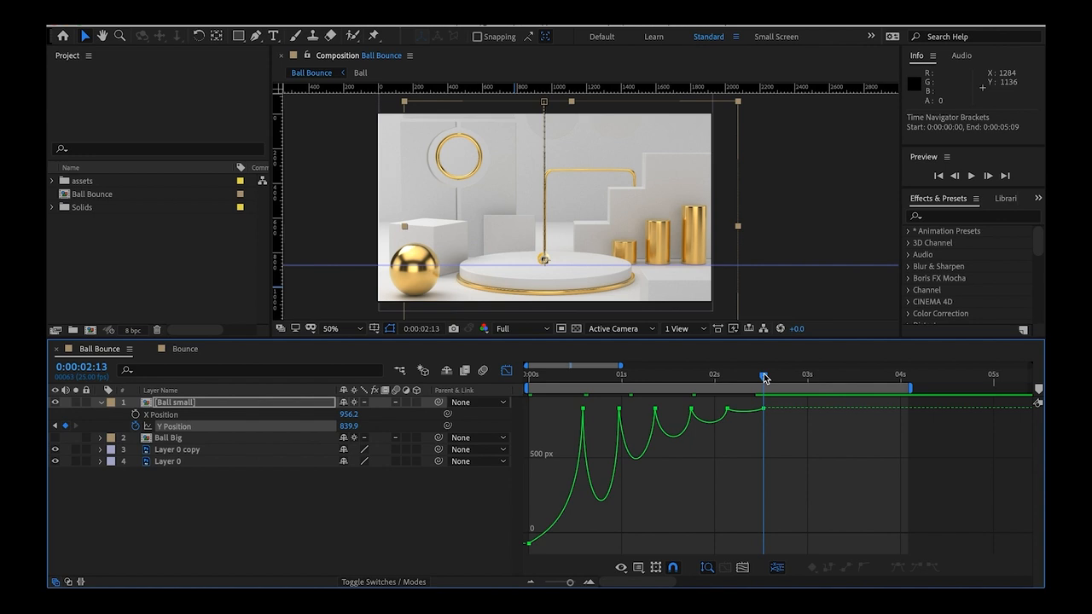
pyautogui.click(238, 507)
pyautogui.press('super+s')
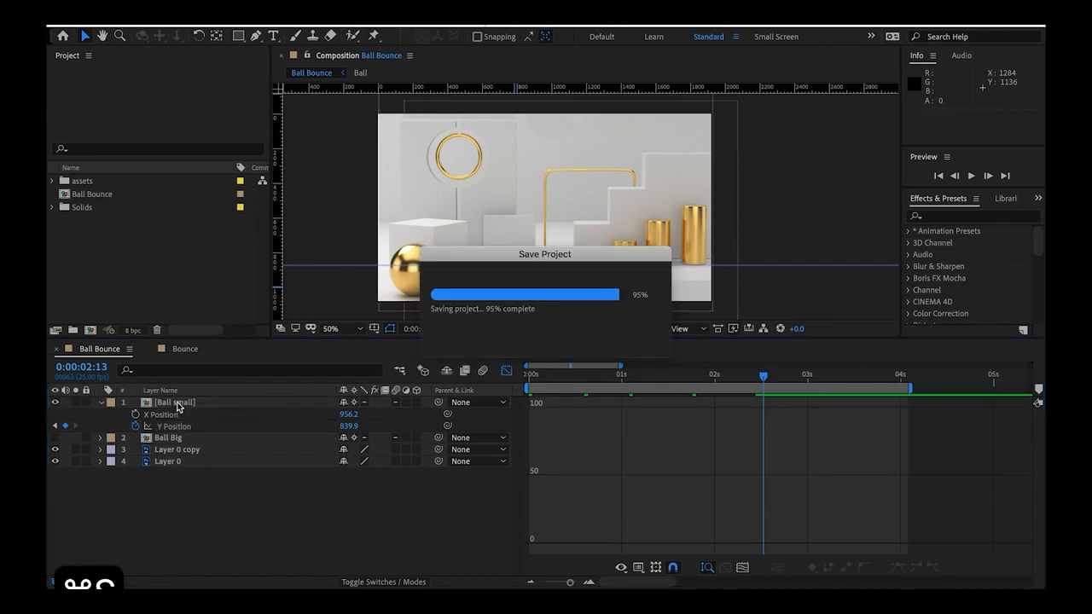
# Hide the Ball small layer, show Ball Big instead, and place the big ball at the centre of the podium
pyautogui.click(178, 405)
pyautogui.click(54, 403)
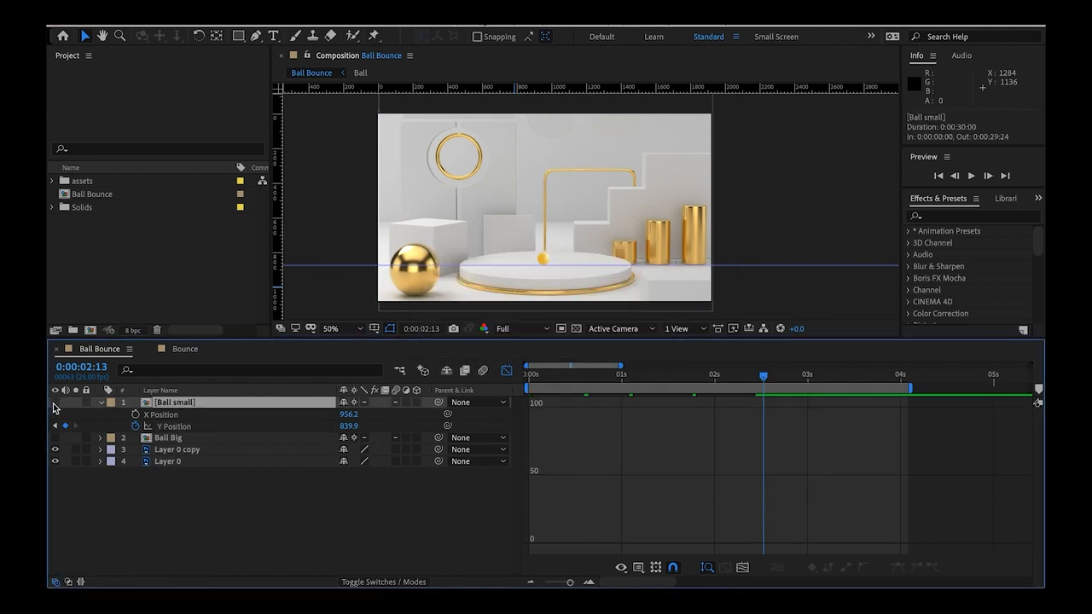
pyautogui.click(56, 402)
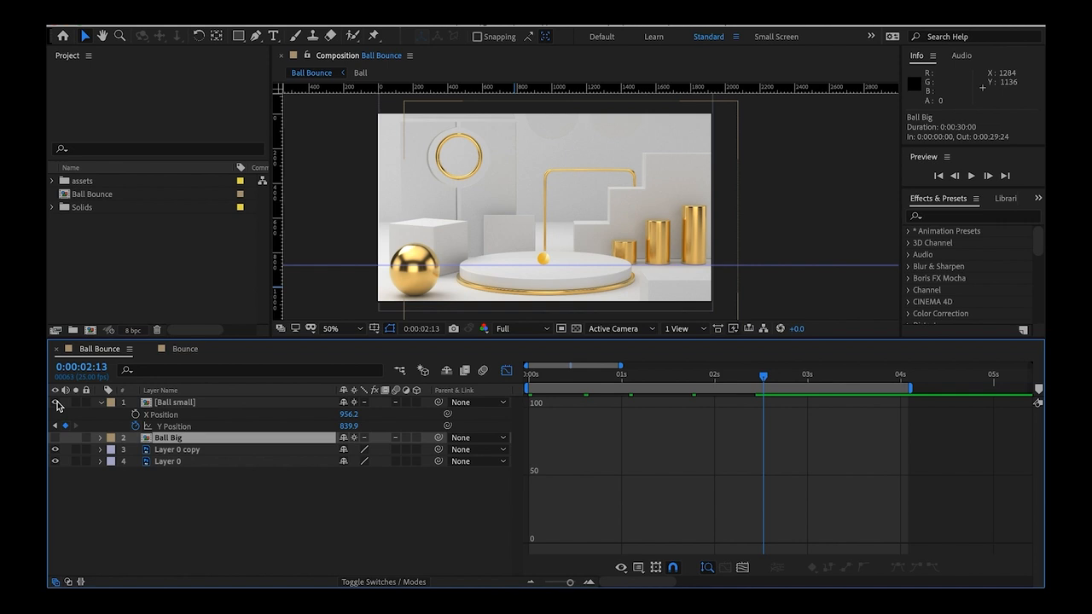
pyautogui.click(55, 402)
pyautogui.click(54, 438)
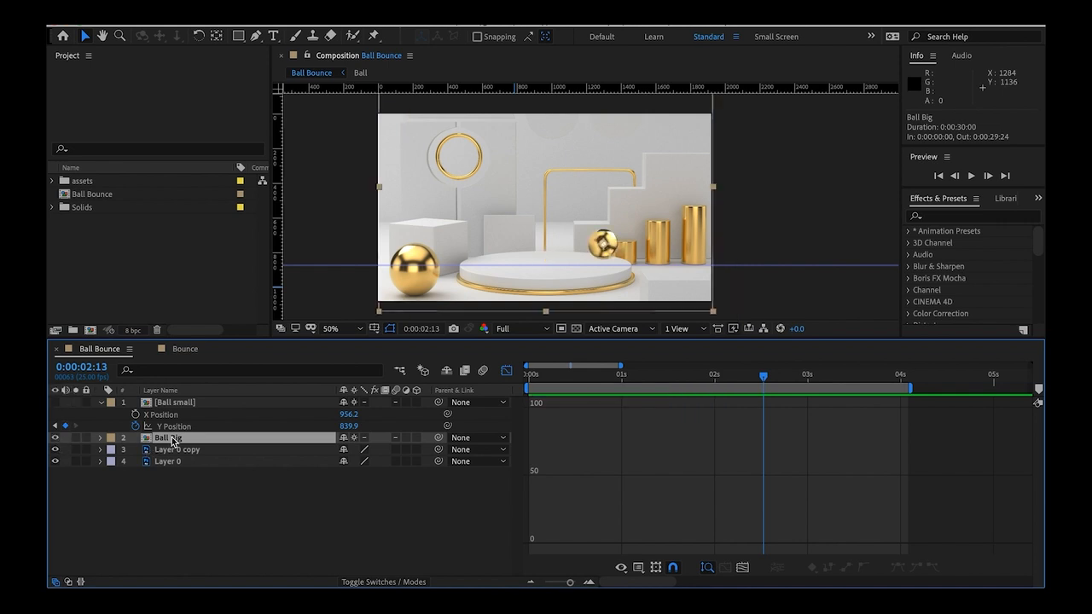
pyautogui.moveTo(580, 253); pyautogui.dragTo(548, 252)
# Separate Ball Big's Position into X and Y and start keyframing Y Position at 0:00:00:00
pyautogui.moveTo(763, 377); pyautogui.dragTo(371, 378)
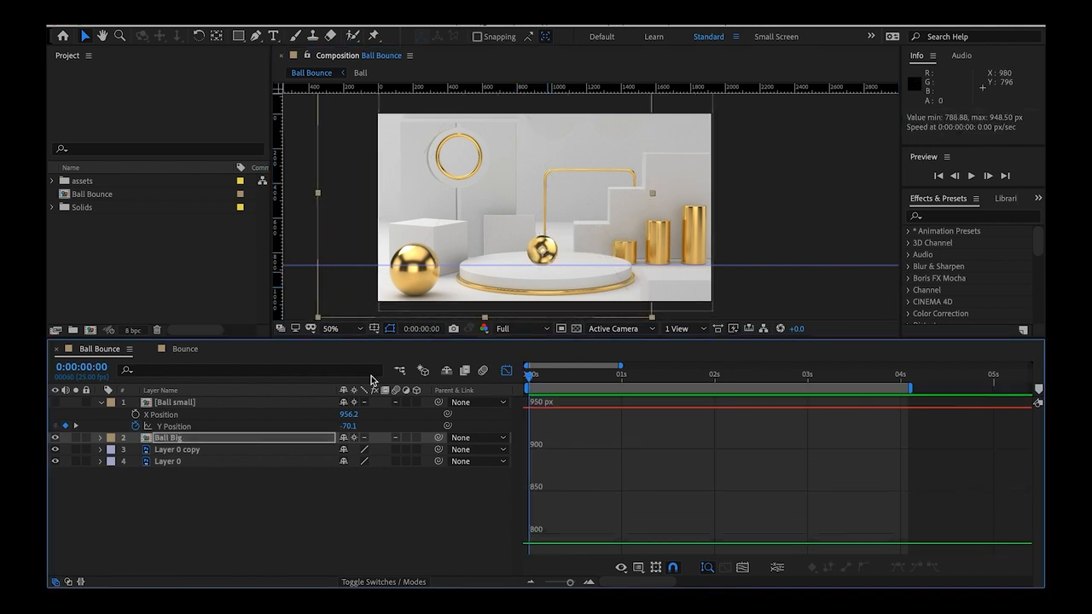
pyautogui.click(503, 372)
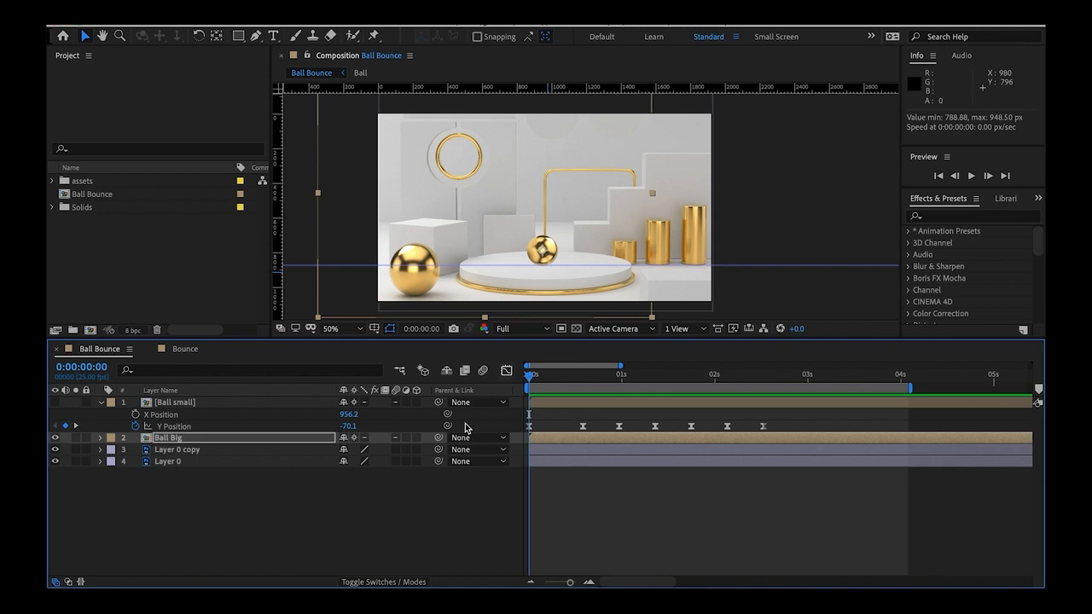
pyautogui.press('p')
pyautogui.rightClick(166, 450)
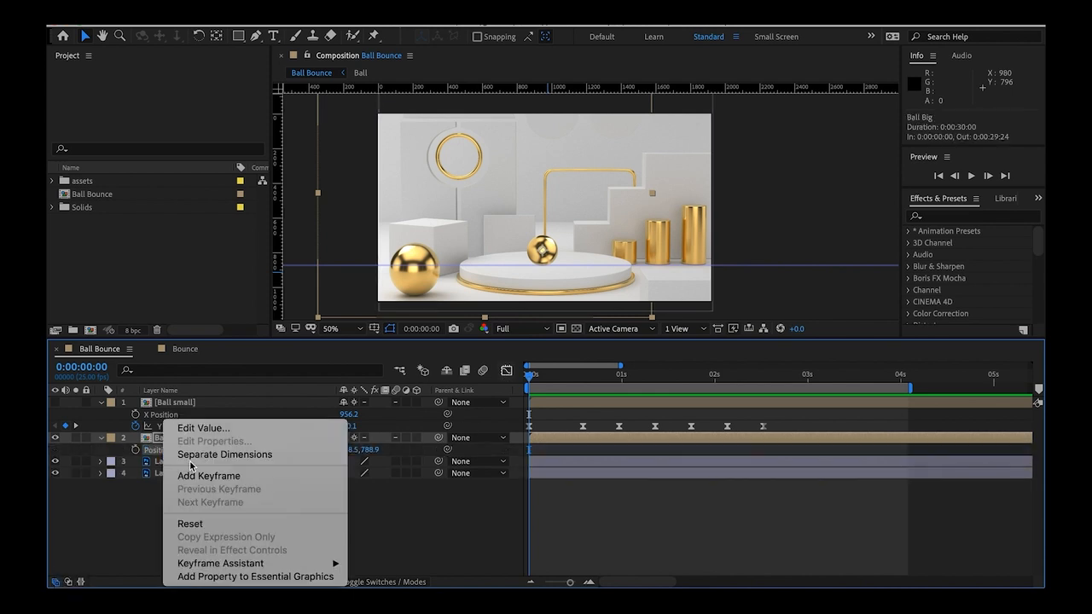
pyautogui.click(191, 454)
pyautogui.click(133, 461)
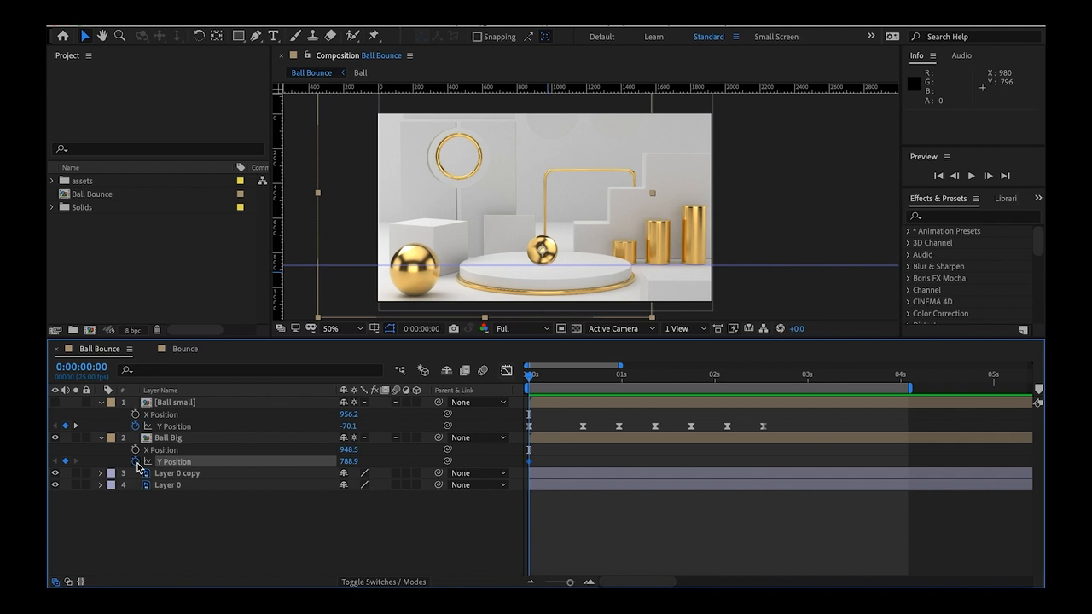
# Shift Ball Big's Y Position keyframe to 0:00:00:15 and set Y at 0:00:00:00 to about -103 px, above the frame
pyautogui.moveTo(580, 384); pyautogui.dragTo(584, 384)
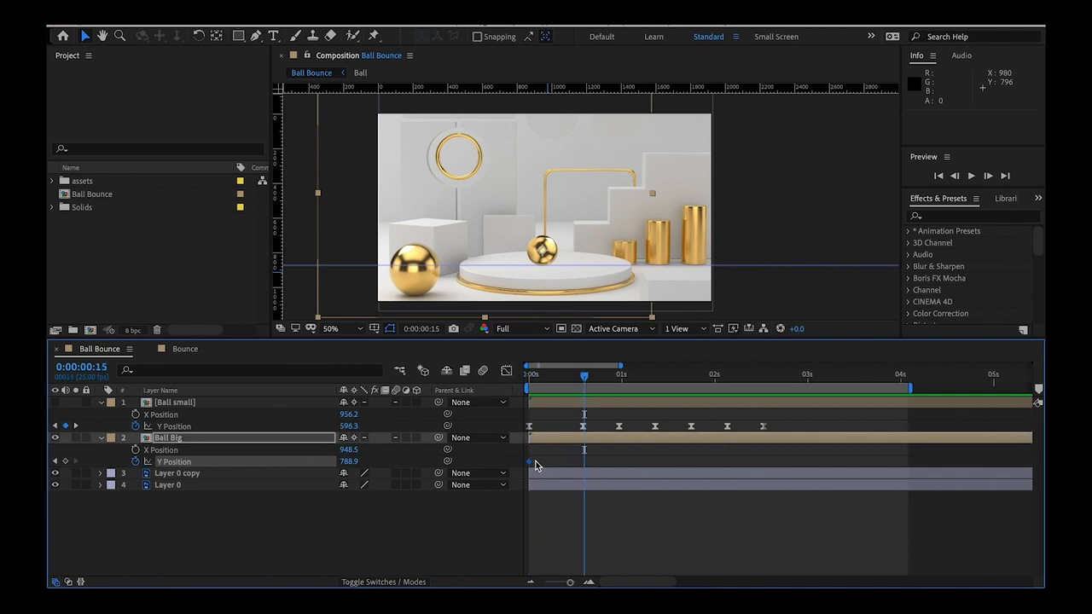
pyautogui.moveTo(529, 462); pyautogui.dragTo(579, 463)
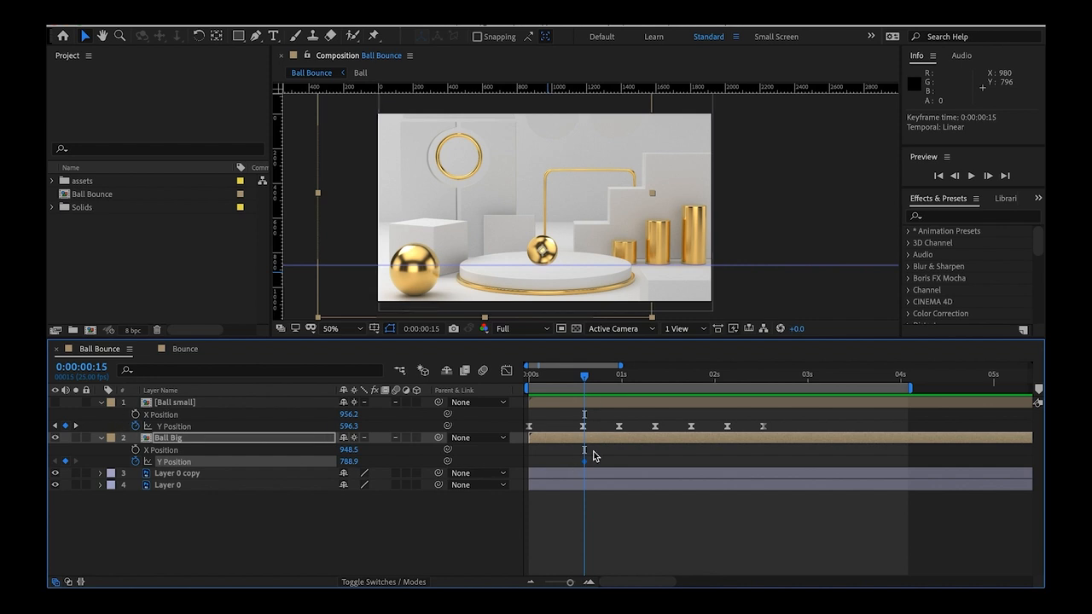
pyautogui.click(531, 377)
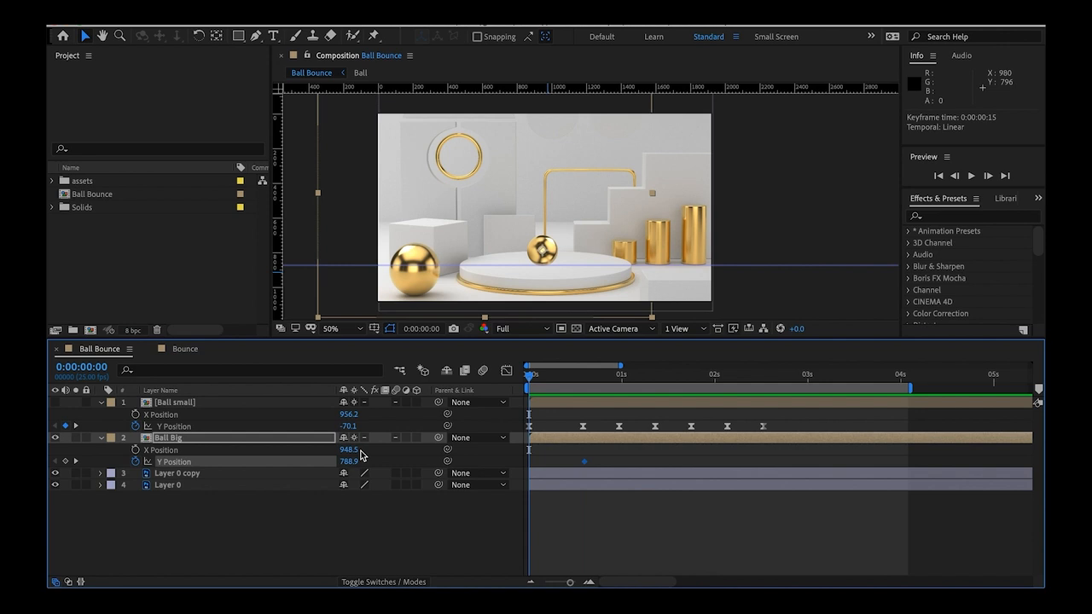
pyautogui.moveTo(329, 462); pyautogui.dragTo(220, 468)
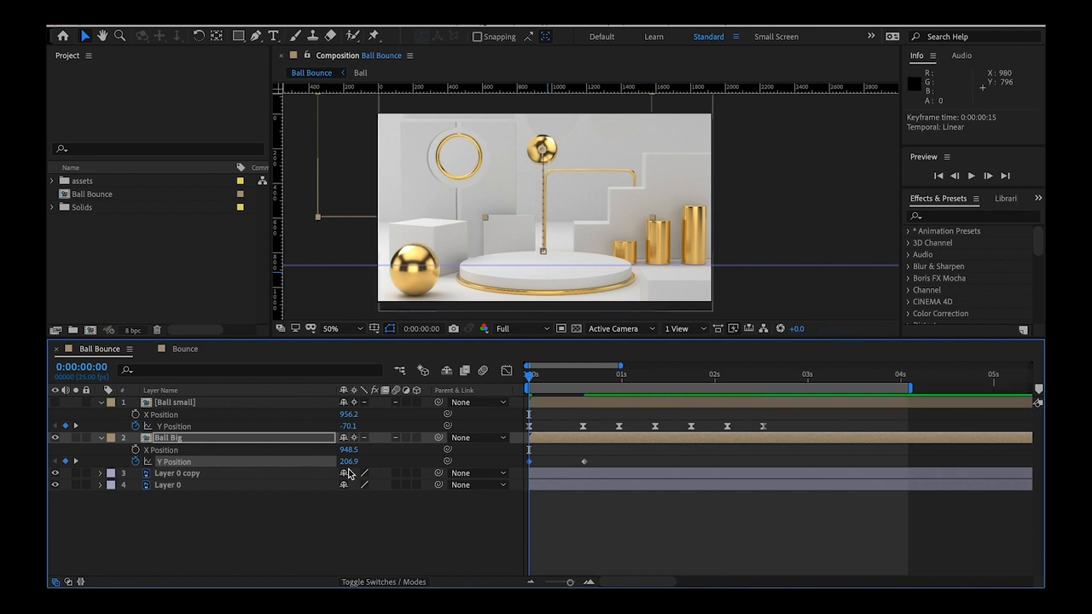
pyautogui.moveTo(350, 461); pyautogui.dragTo(185, 485)
# Copy Ball Big's 0:00:00:15 Y Position keyframe to 0:00:00:24, about 0:00:01:09 and 0:00:01:18 as further podium contacts
pyautogui.moveTo(543, 377); pyautogui.dragTo(622, 377)
pyautogui.click(585, 461)
pyautogui.press('super+c')
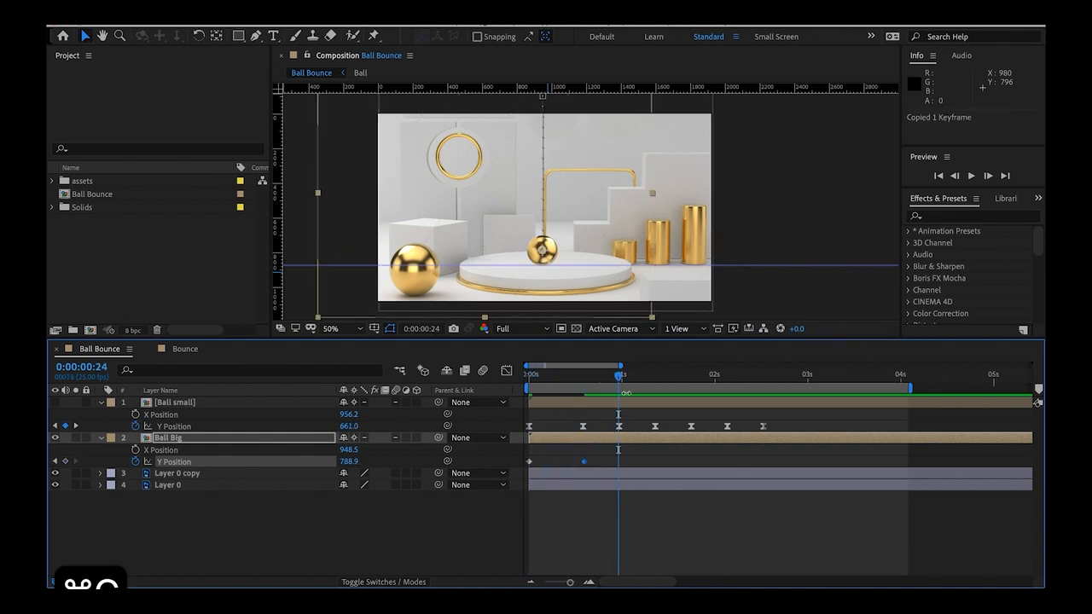
pyautogui.press('super+v')
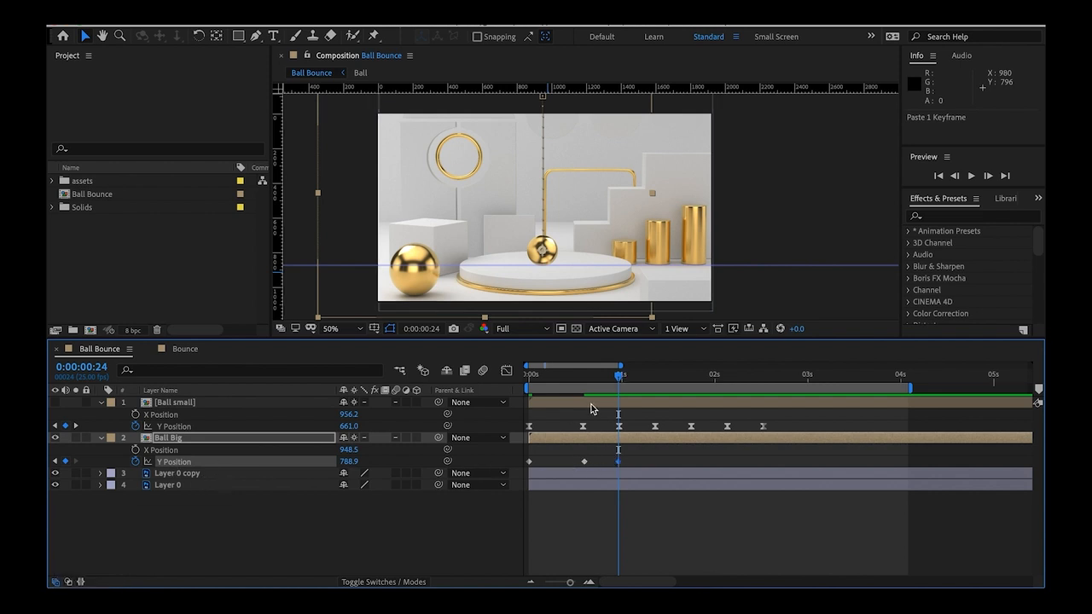
pyautogui.moveTo(635, 376); pyautogui.dragTo(693, 378)
pyautogui.press('super+v')
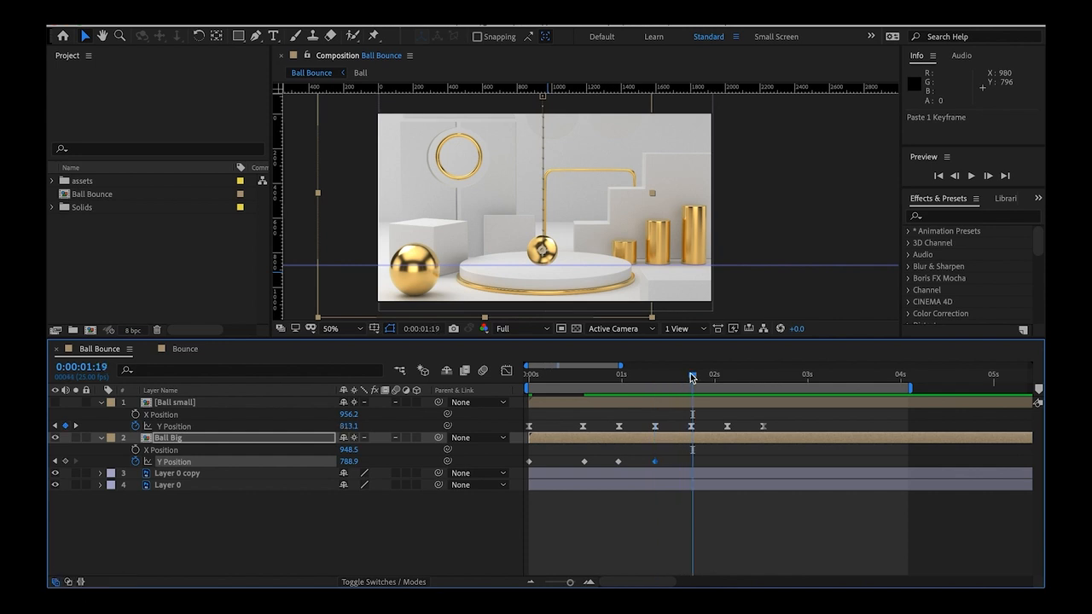
pyautogui.press('super+Left')
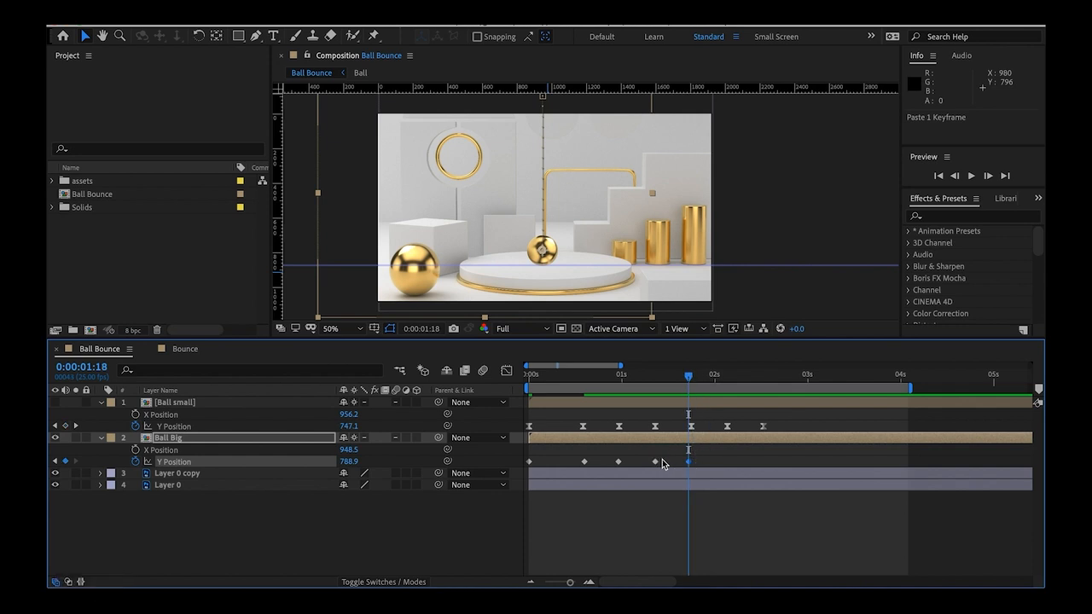
# Apply Easy Ease to all of Ball Big's Y Position keyframes and show their curve enlarged in the Graph Editor
pyautogui.moveTo(708, 450); pyautogui.dragTo(519, 467)
pyautogui.click(708, 457)
pyautogui.rightClick(586, 465)
pyautogui.moveTo(645, 578)
pyautogui.click(776, 497)
pyautogui.click(506, 370)
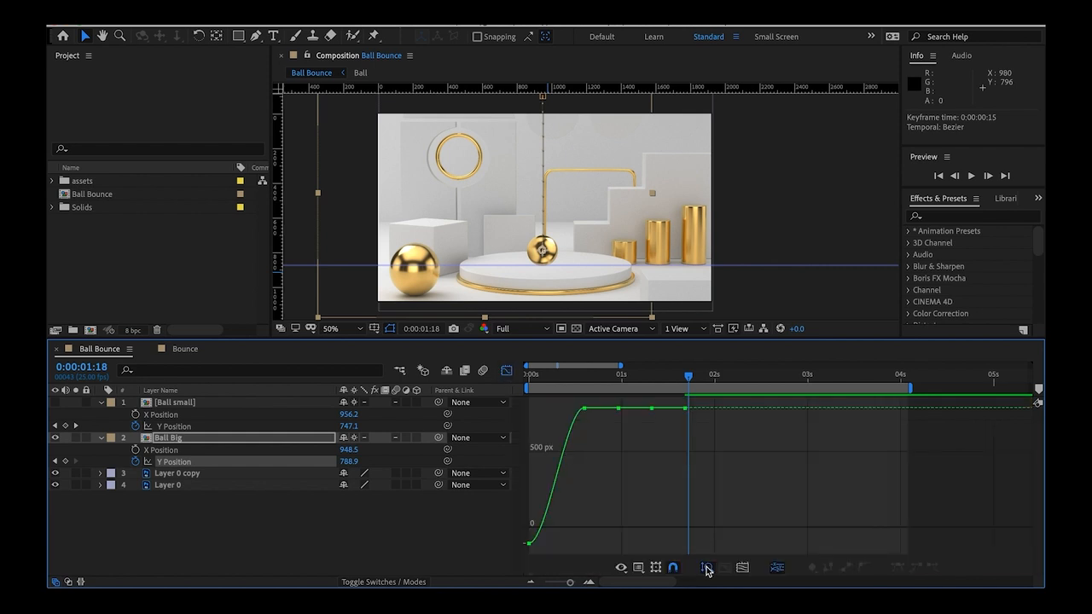
pyautogui.click(739, 569)
# Steepen Ball Big's fall by pulling the incoming handle of the 0:00:00:15 keyframe almost vertically toward lower Y values
pyautogui.click(708, 408)
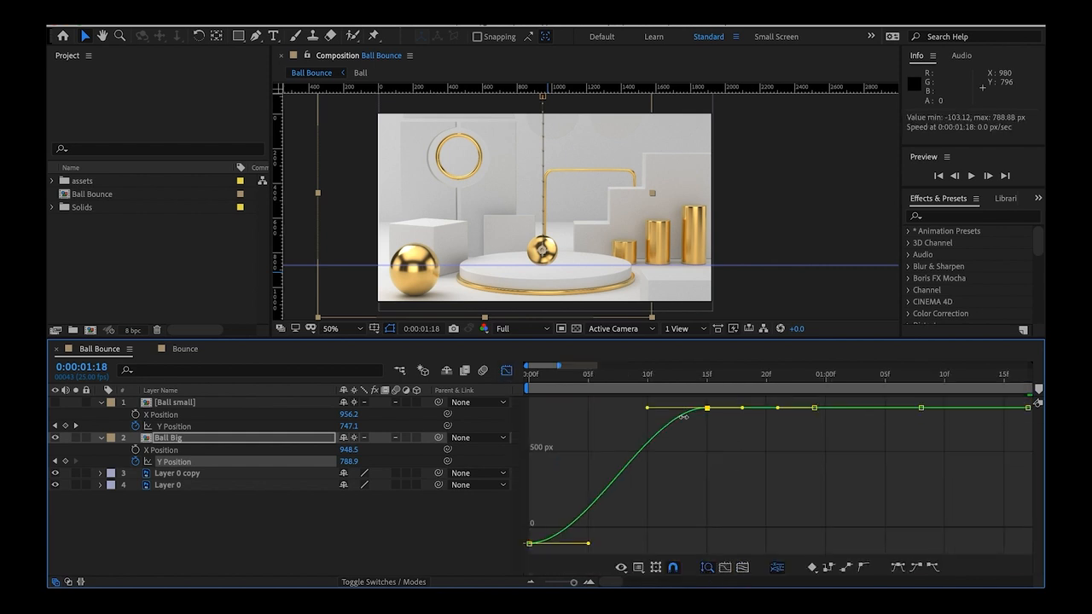
pyautogui.click(705, 380)
pyautogui.moveTo(648, 408); pyautogui.dragTo(699, 536)
pyautogui.hscroll(3, 651, 464)
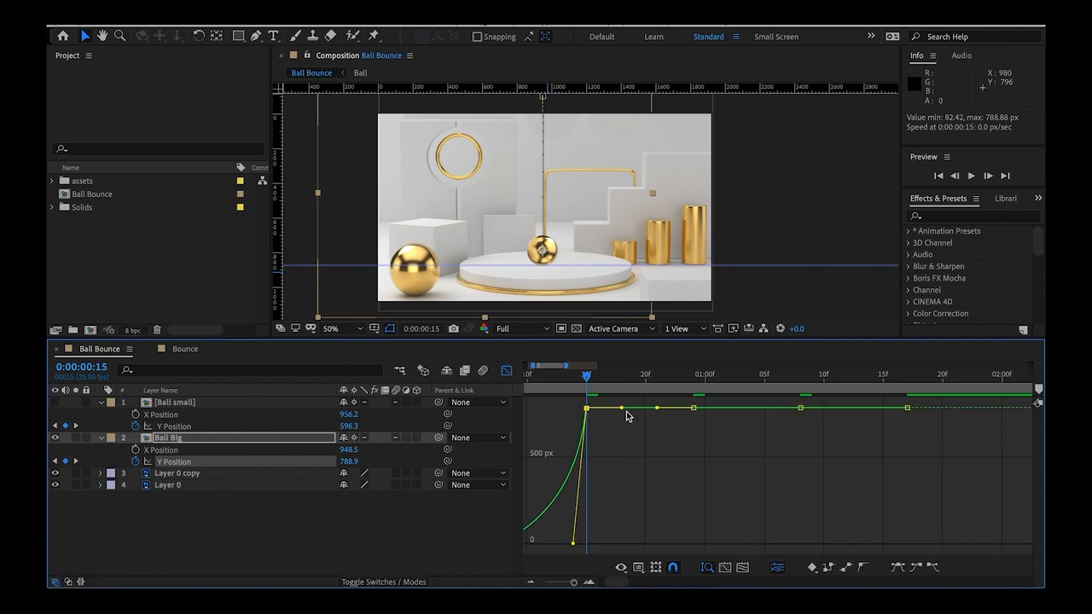
# Shape Ball Big's first bounce by pulling the curve handles between 0:00:00:15 and 0:00:00:24 downward, including the latter keyframe's outgoing handle
pyautogui.moveTo(621, 407); pyautogui.dragTo(617, 464)
pyautogui.moveTo(659, 409); pyautogui.dragTo(680, 454)
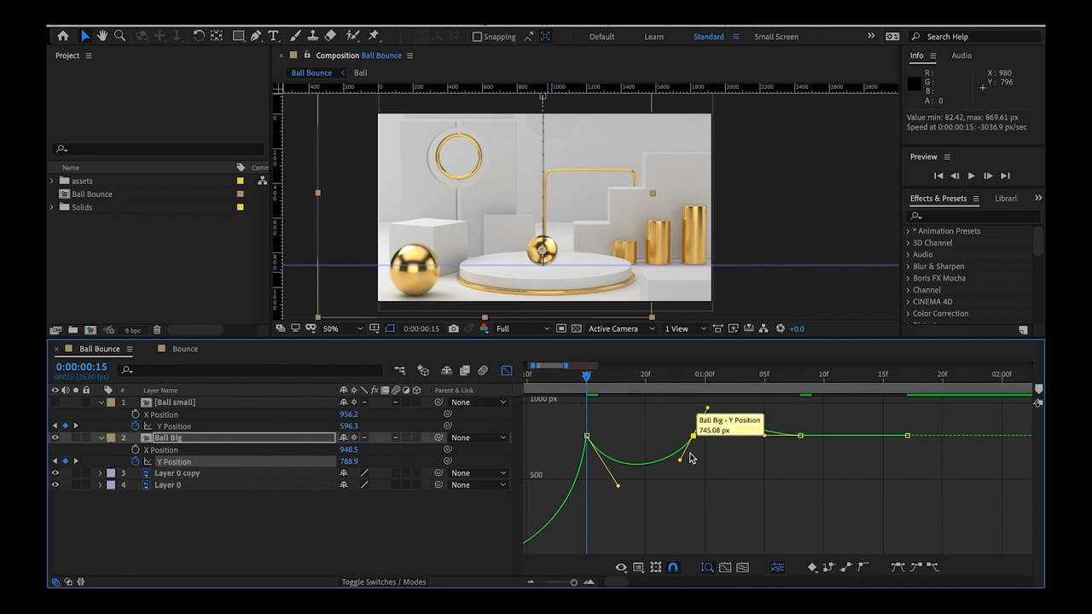
pyautogui.moveTo(680, 460)
pyautogui.mouseDown()
pyautogui.moveTo(667, 437)
pyautogui.moveTo(679, 478)
pyautogui.mouseUp()
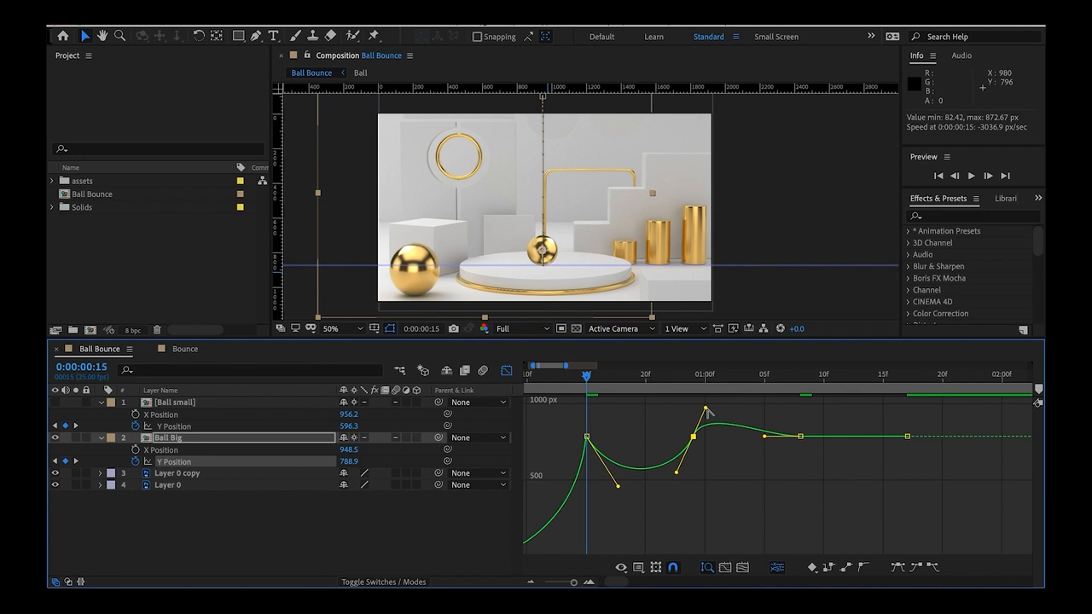
pyautogui.moveTo(707, 410); pyautogui.dragTo(717, 469)
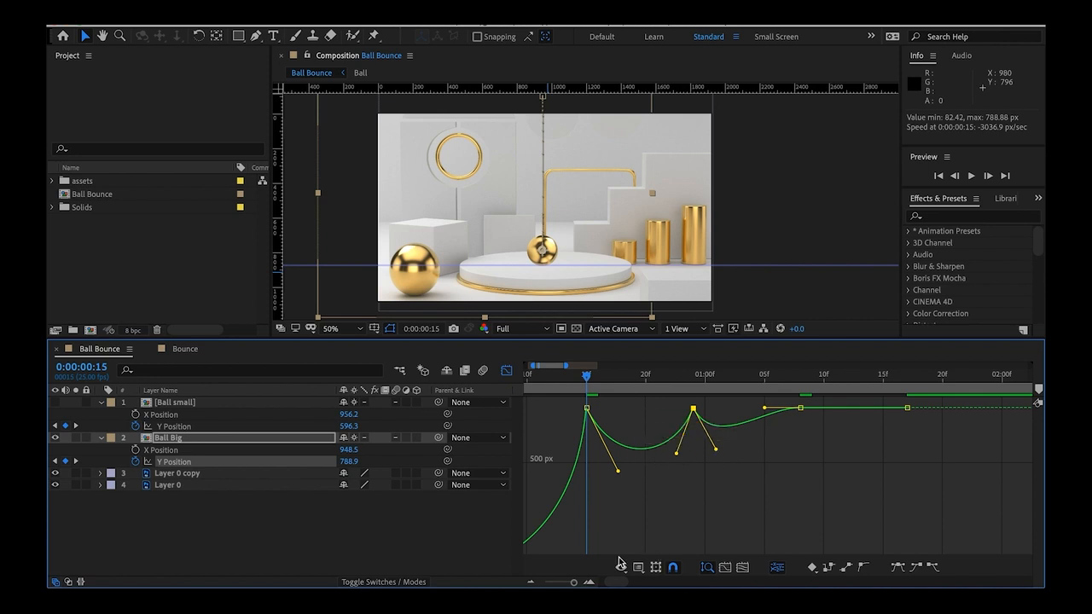
# Shape Ball Big's second and third bounces as progressively shallower arcs using the handles of the last three contact keyframes
pyautogui.click(766, 410)
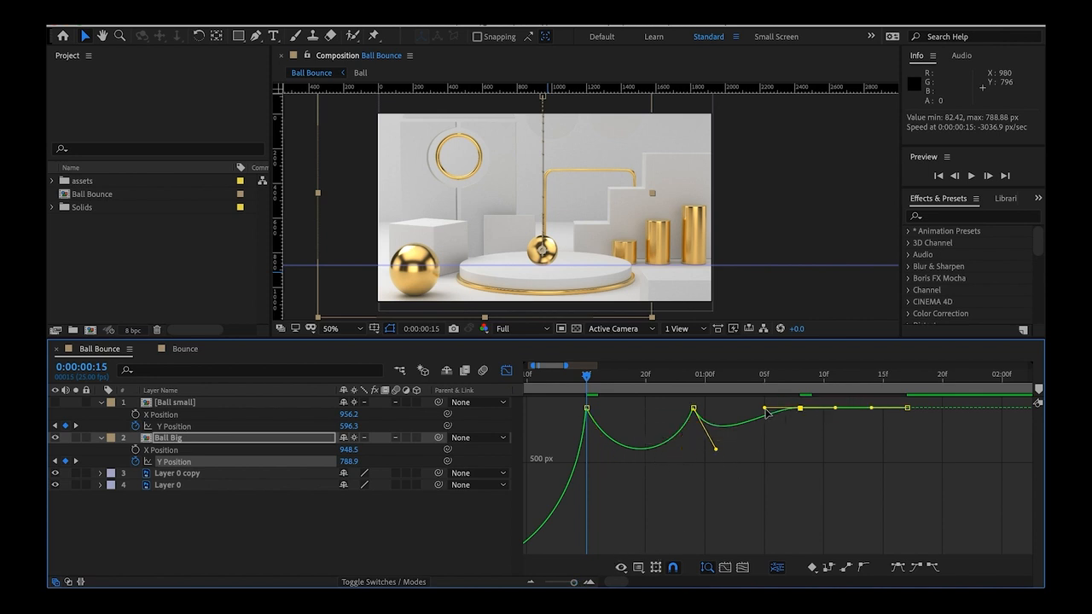
pyautogui.moveTo(765, 408); pyautogui.dragTo(795, 435)
pyautogui.click(707, 437)
pyautogui.moveTo(714, 448); pyautogui.dragTo(701, 428)
pyautogui.moveTo(796, 436); pyautogui.dragTo(899, 419)
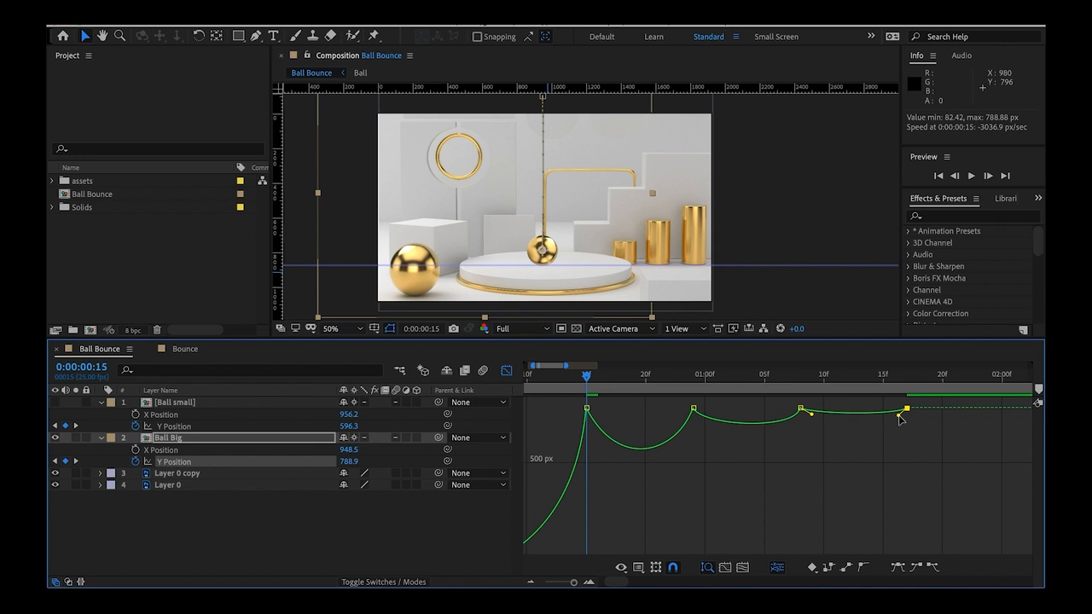
# Preview Ball Big's drop and bounces from the start of the composition
pyautogui.click(430, 520)
pyautogui.press('space')
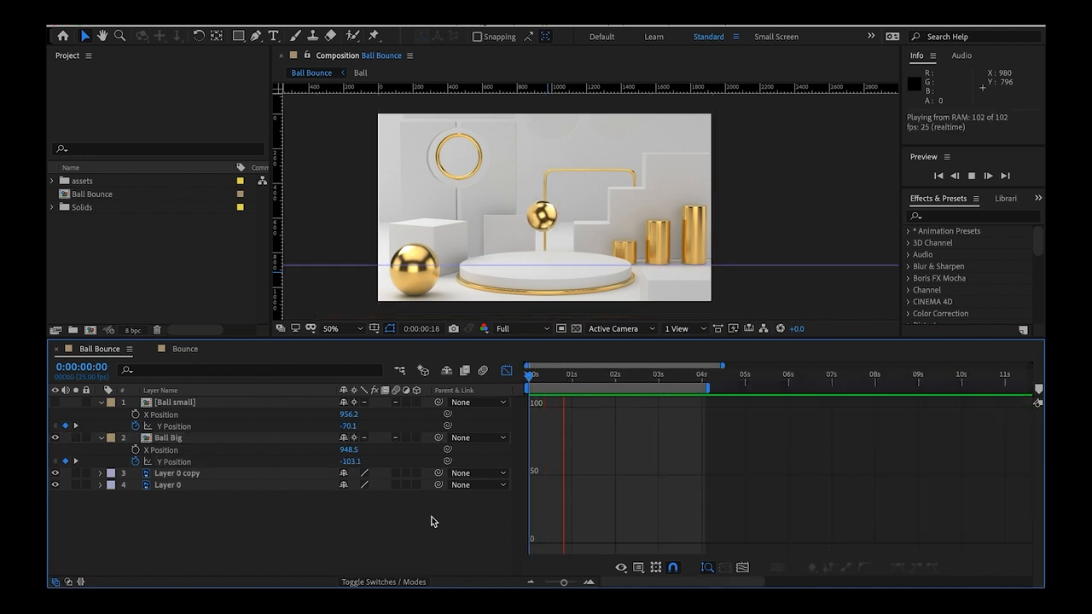
pyautogui.press('space')
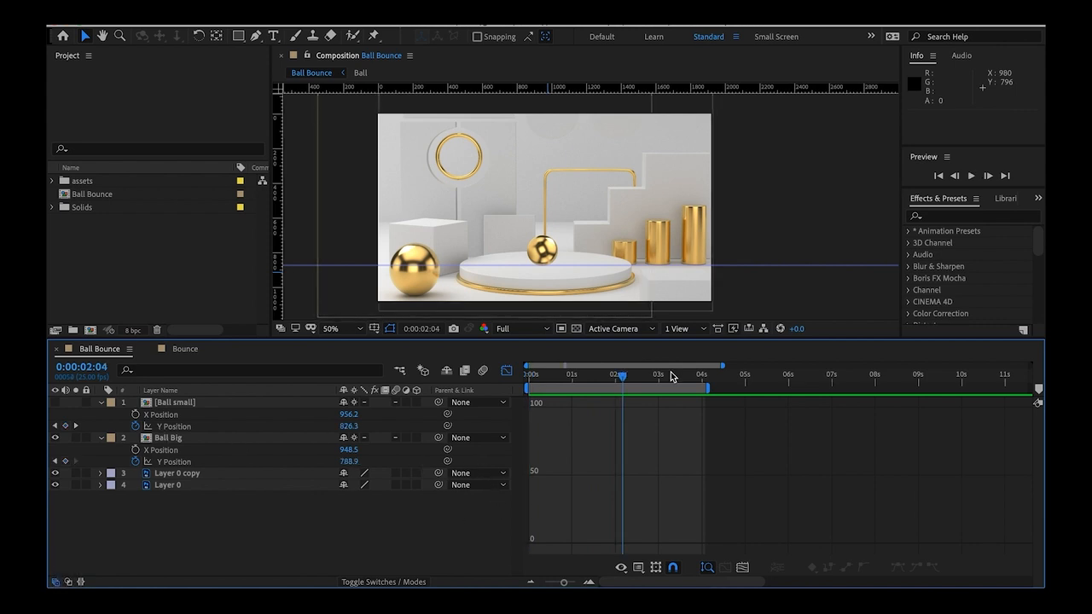
pyautogui.press('space')
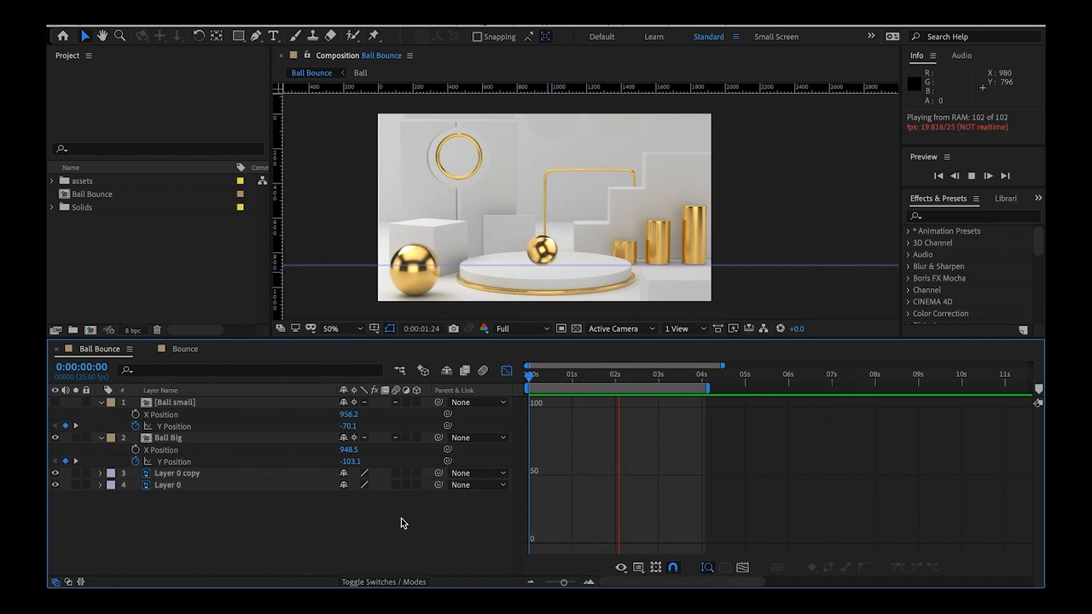
pyautogui.press('space')
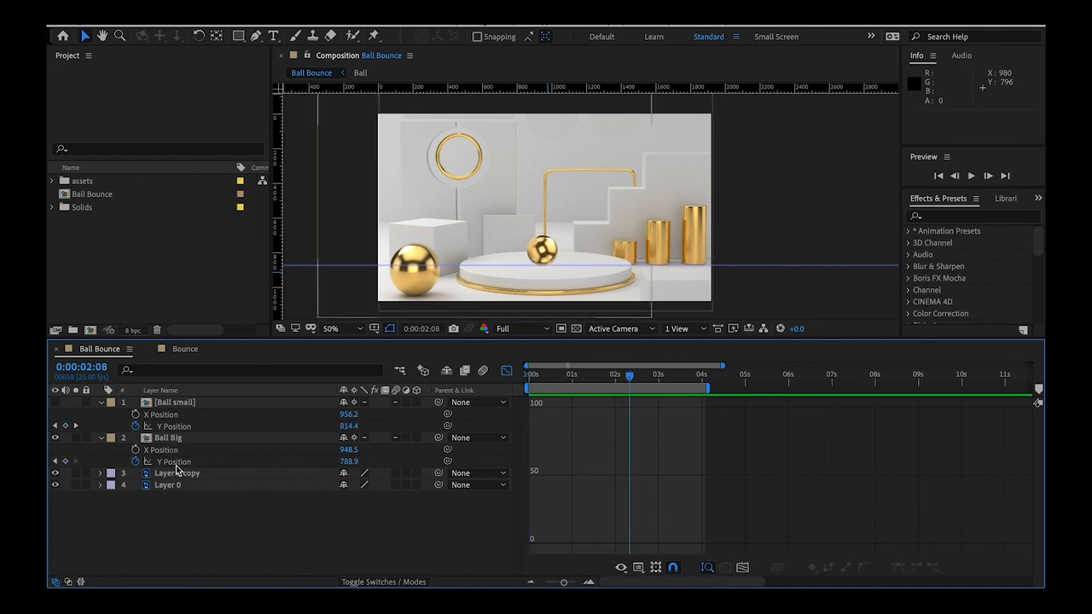
# Tighten Ball Big's rebounds by moving the Y Position contact keyframes after 0:00:00:15 to 0:00:00:22, 0:00:01:02 and 0:00:01:06
pyautogui.click(175, 462)
pyautogui.moveTo(564, 581); pyautogui.dragTo(573, 584)
pyautogui.moveTo(681, 486); pyautogui.dragTo(782, 478)
pyautogui.moveTo(617, 378); pyautogui.dragTo(732, 389)
pyautogui.moveTo(850, 442); pyautogui.dragTo(650, 412)
pyautogui.moveTo(805, 441); pyautogui.dragTo(727, 398)
pyautogui.click(725, 436)
pyautogui.moveTo(738, 408); pyautogui.dragTo(710, 411)
pyautogui.click(736, 432)
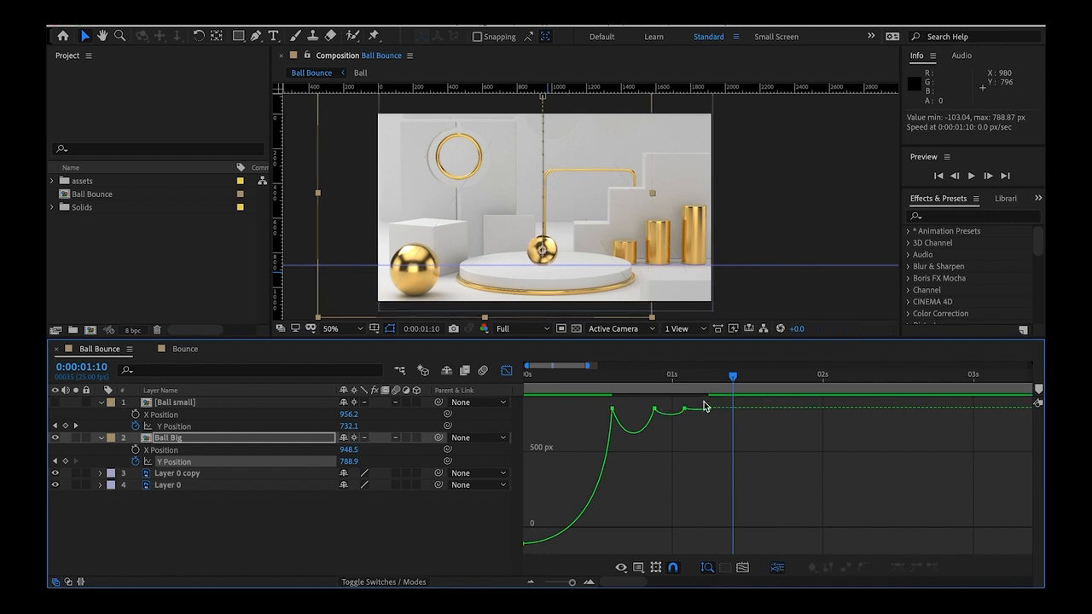
# Flatten Ball Big's final bounce by shortening the curve handles between the 0:00:01:02 and 0:00:01:06 keyframes, peaking at about 785 px
pyautogui.moveTo(572, 584); pyautogui.dragTo(574, 584)
pyautogui.moveTo(587, 401); pyautogui.dragTo(643, 427)
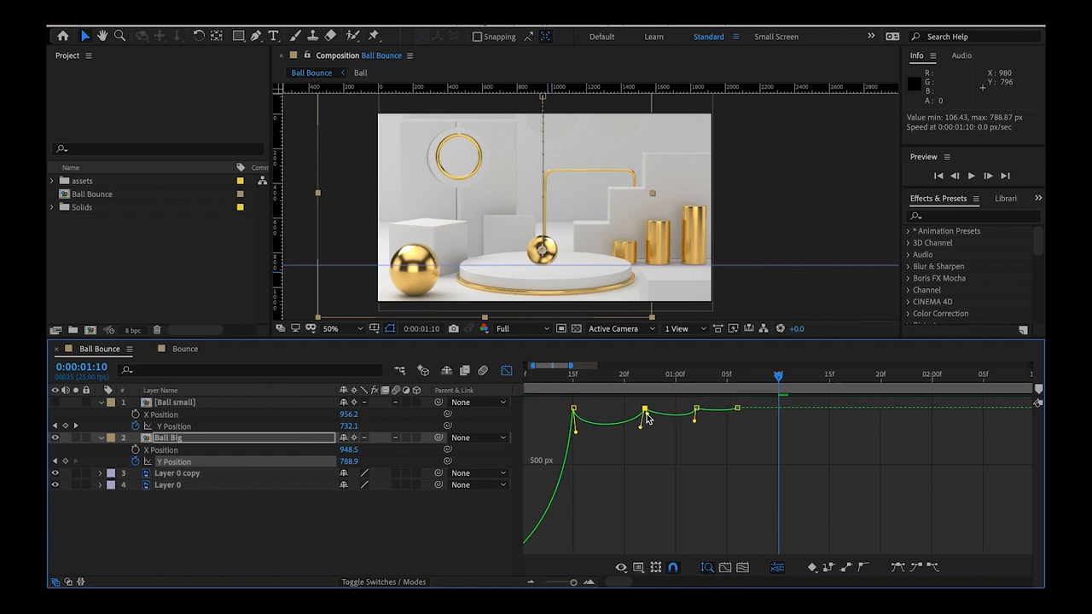
pyautogui.click(696, 419)
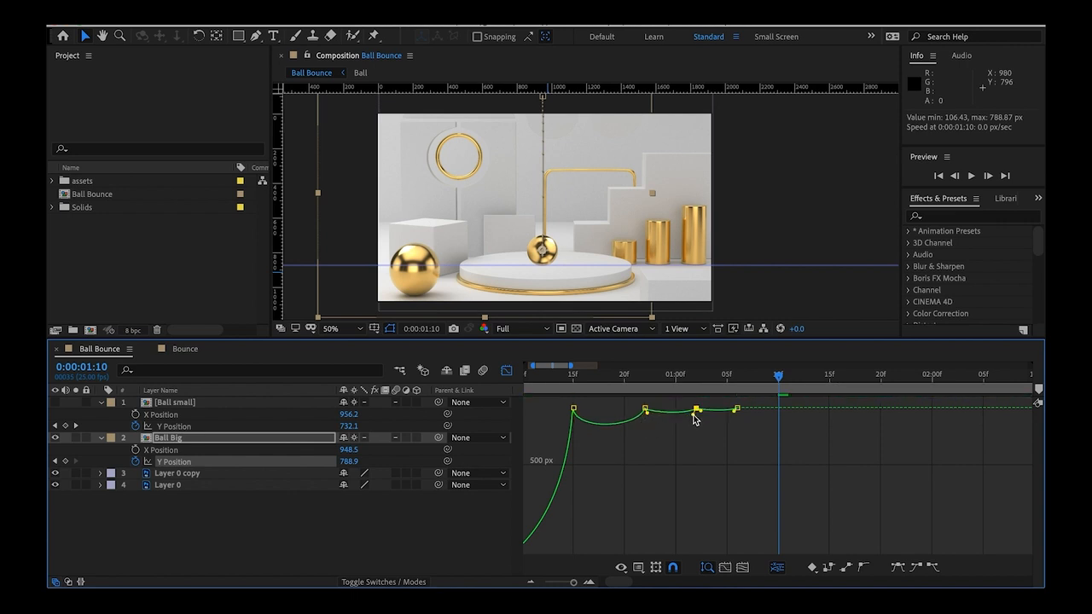
pyautogui.moveTo(683, 399); pyautogui.dragTo(773, 419)
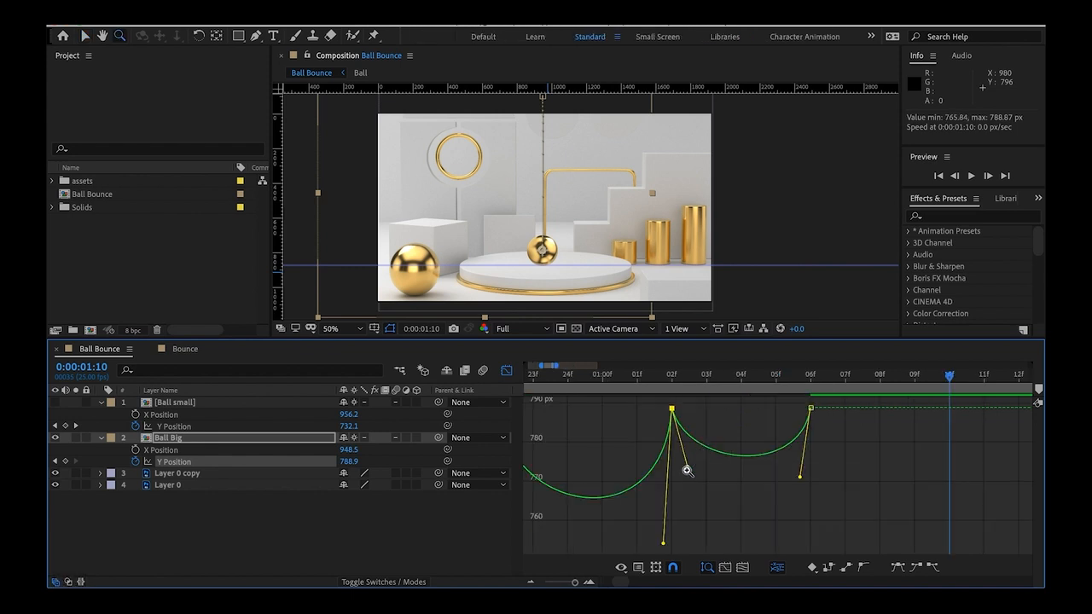
pyautogui.press('v')
pyautogui.moveTo(687, 470); pyautogui.dragTo(680, 424)
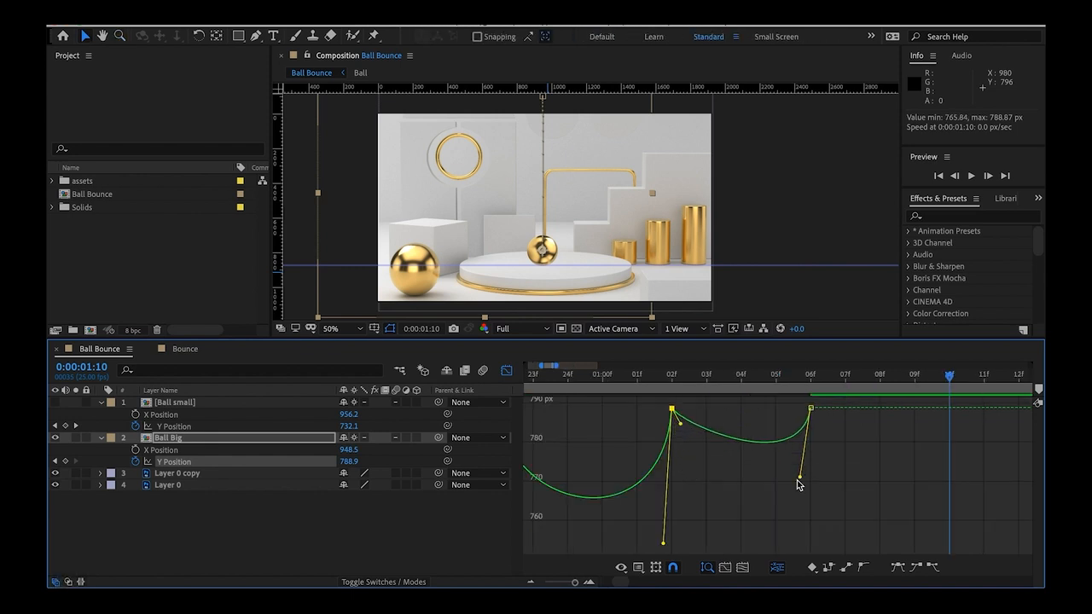
pyautogui.moveTo(802, 480); pyautogui.dragTo(800, 434)
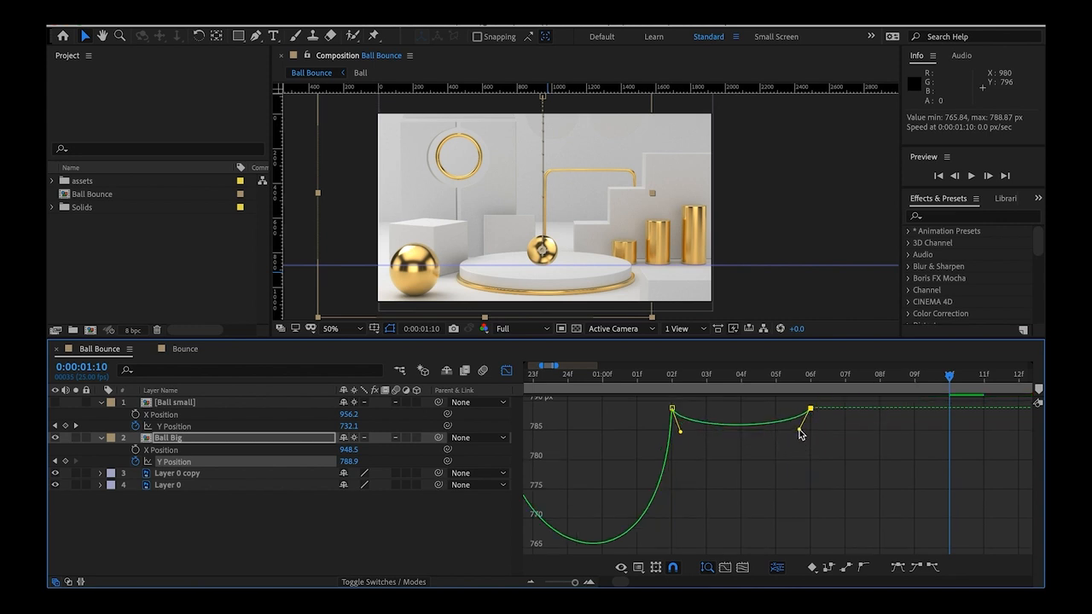
# End the work area at about 0:00:02:00, preview Ball Big's bounces and bring its Y Position curve back into view
pyautogui.moveTo(573, 584); pyautogui.dragTo(563, 584)
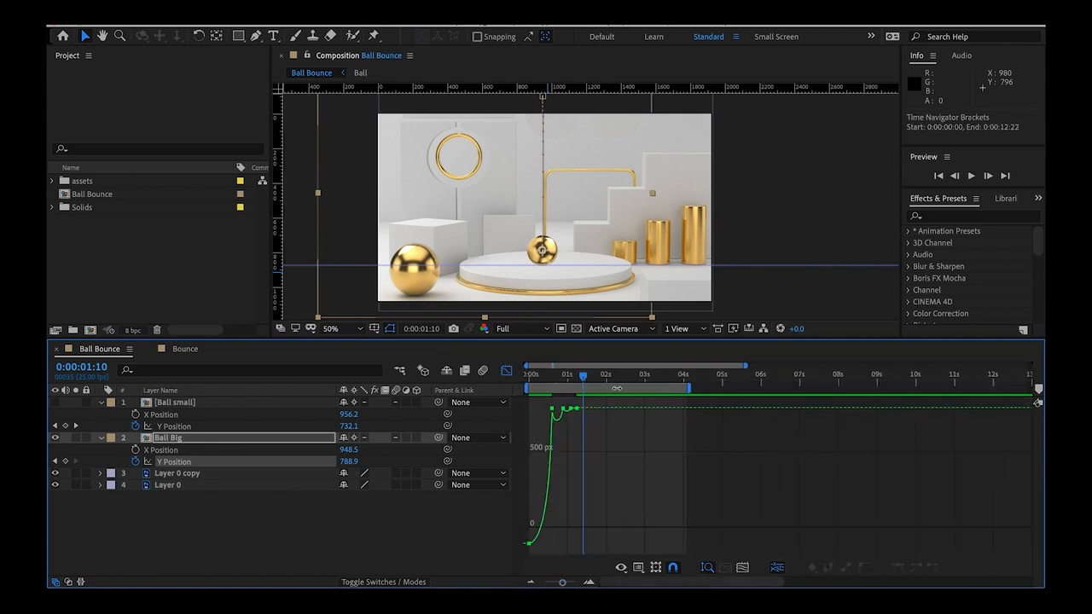
pyautogui.click(607, 383)
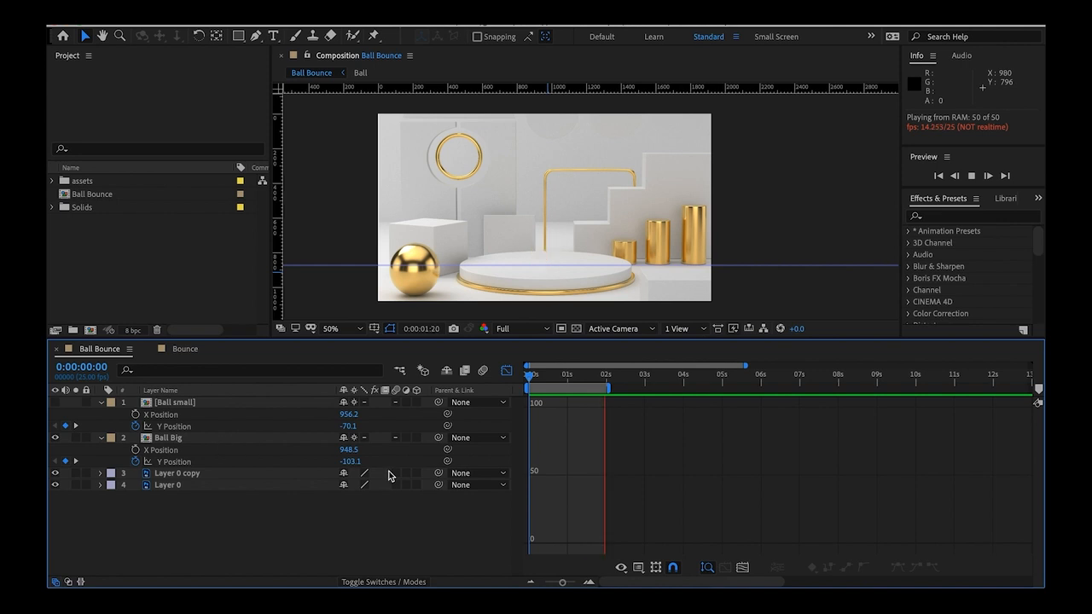
pyautogui.moveTo(562, 583); pyautogui.dragTo(570, 583)
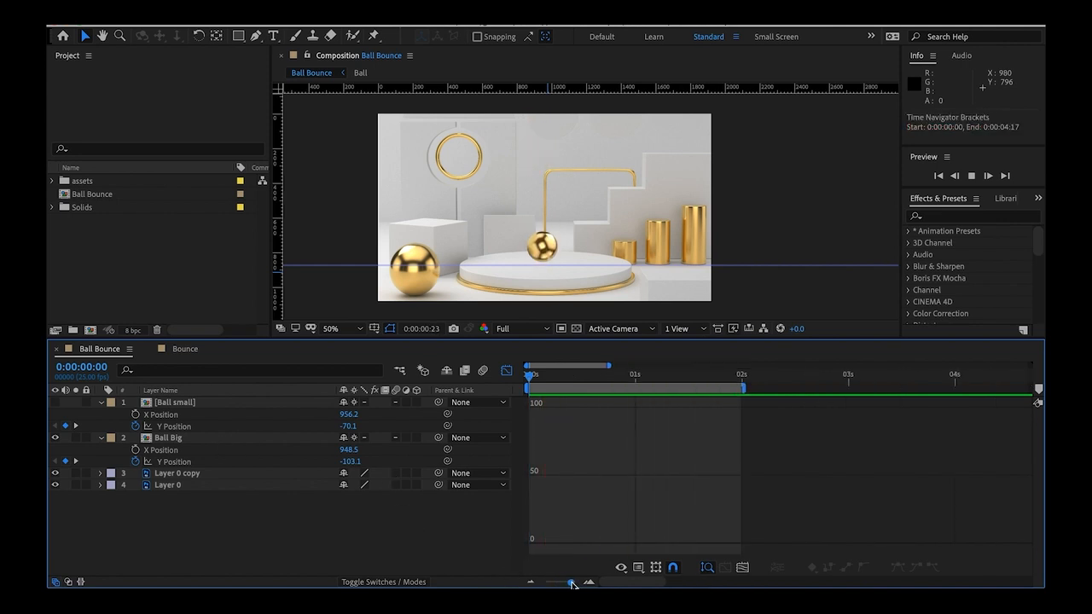
pyautogui.doubleClick(171, 437)
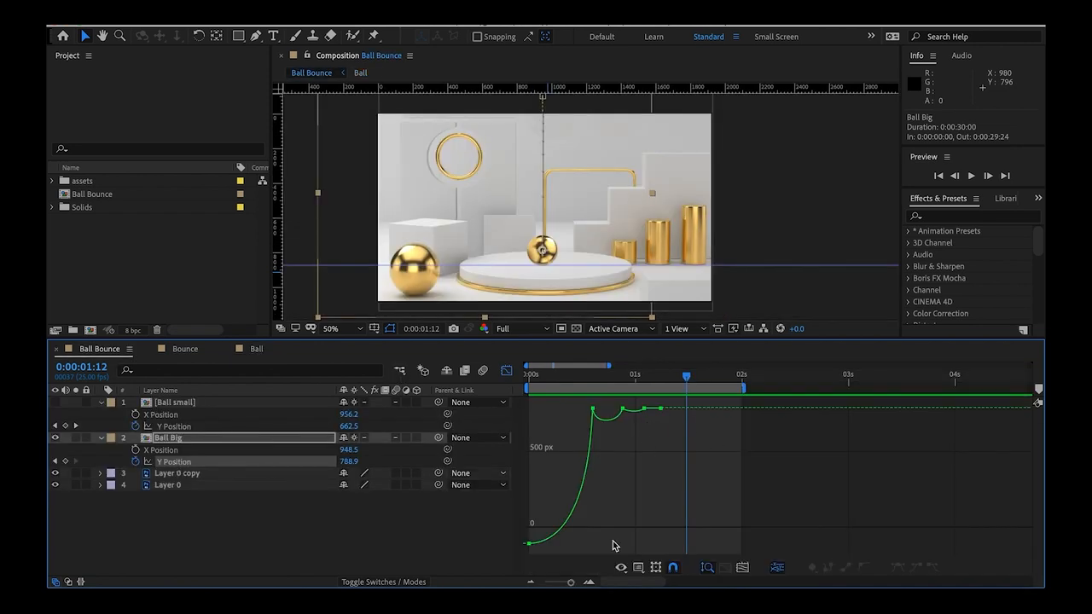
pyautogui.click(572, 582)
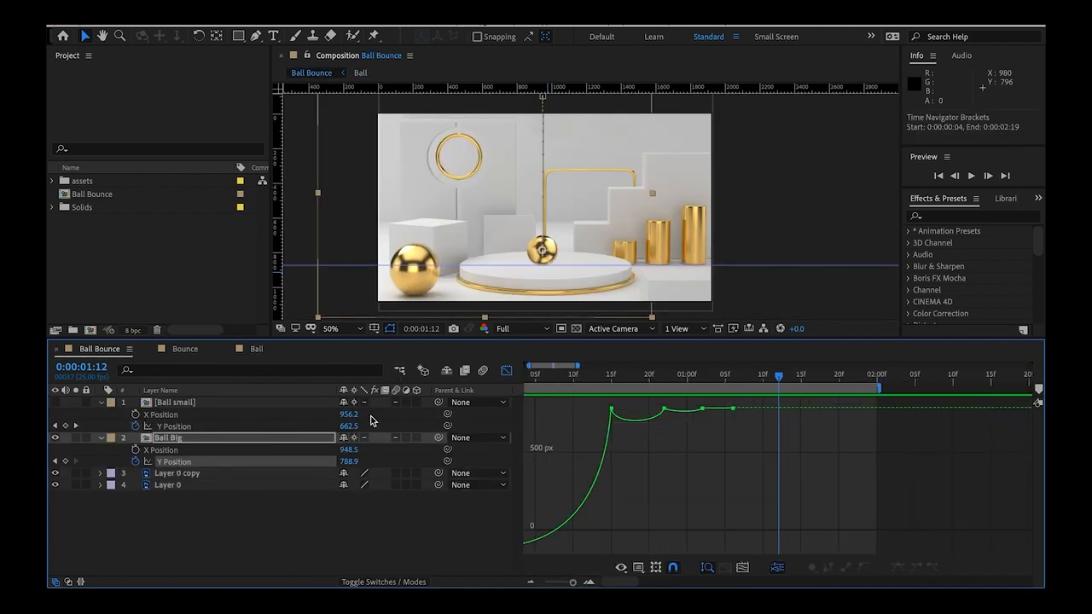
# Move Ball small's contact keyframes after the first to 0:00:00:22, 0:00:01:03, 0:00:01:08, 0:00:01:12 and about 0:00:01:22 for progressively shorter bounces
pyautogui.click(182, 426)
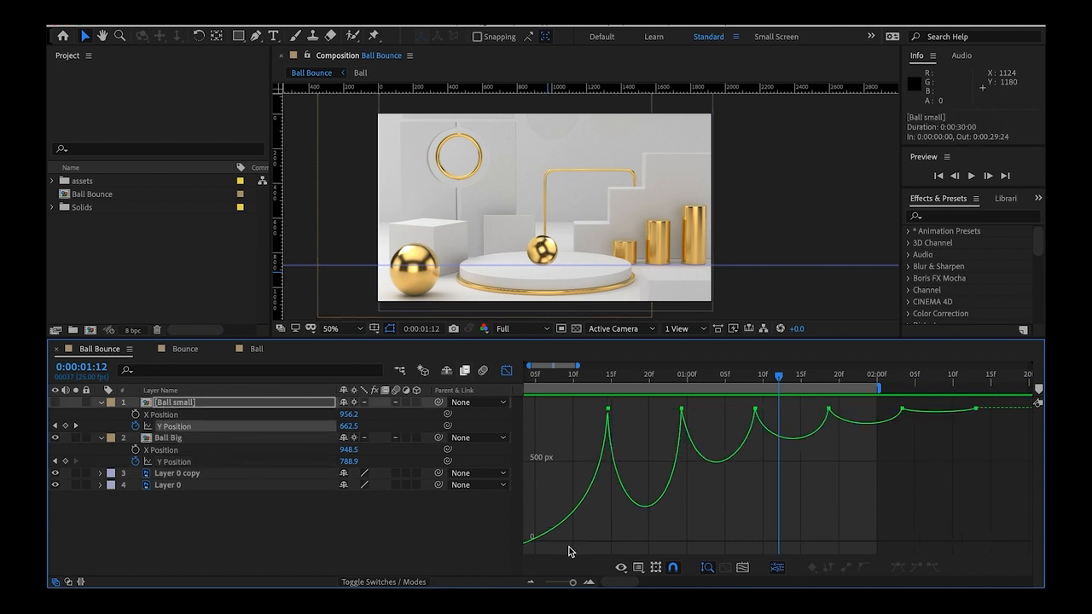
pyautogui.moveTo(572, 582); pyautogui.dragTo(571, 583)
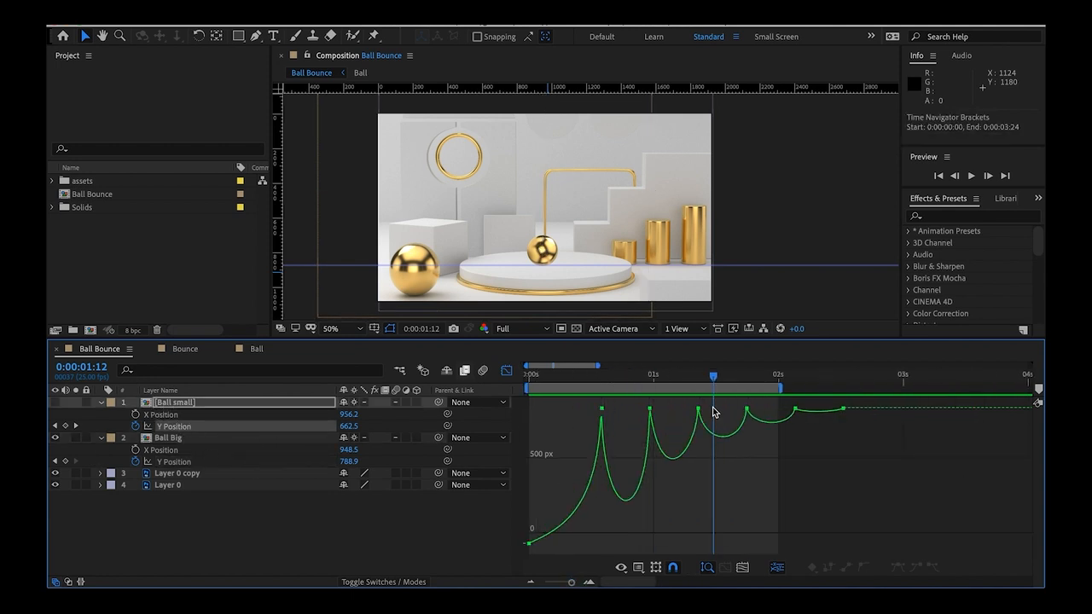
pyautogui.moveTo(898, 453); pyautogui.dragTo(645, 403)
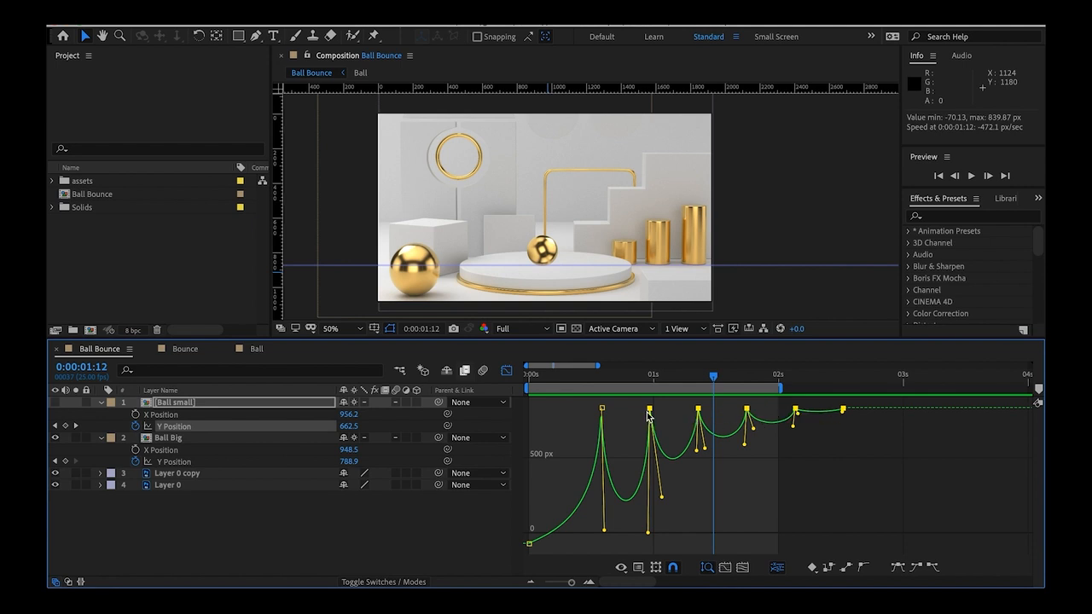
pyautogui.moveTo(650, 413)
pyautogui.moveTo(646, 411); pyautogui.dragTo(637, 411)
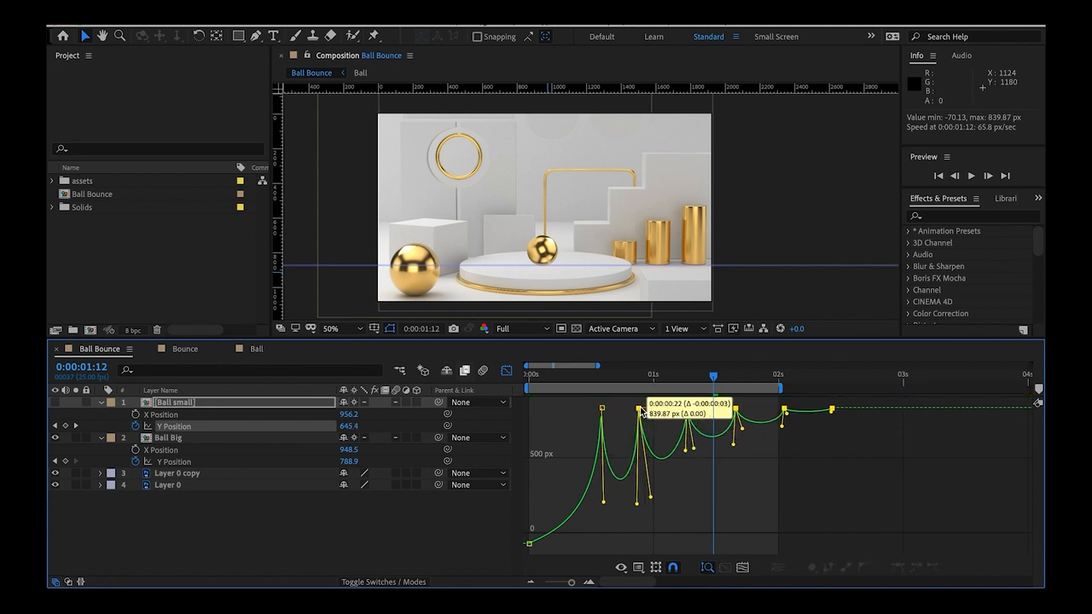
pyautogui.moveTo(888, 462); pyautogui.dragTo(668, 412)
pyautogui.moveTo(853, 439)
pyautogui.mouseDown()
pyautogui.moveTo(690, 398)
pyautogui.moveTo(718, 412)
pyautogui.moveTo(696, 413)
pyautogui.mouseUp()
pyautogui.moveTo(829, 445); pyautogui.dragTo(742, 413)
pyautogui.click(788, 419)
pyautogui.click(761, 410)
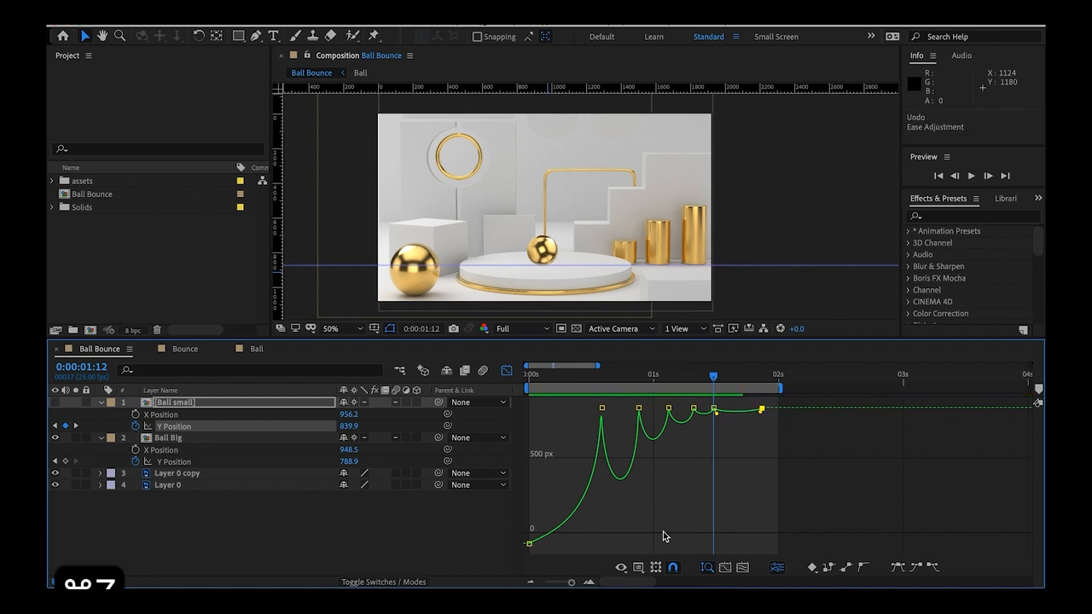
# Shorten Ball small's final bounce by moving its last Y Position keyframe to 0:00:01:16
pyautogui.moveTo(571, 583); pyautogui.dragTo(576, 582)
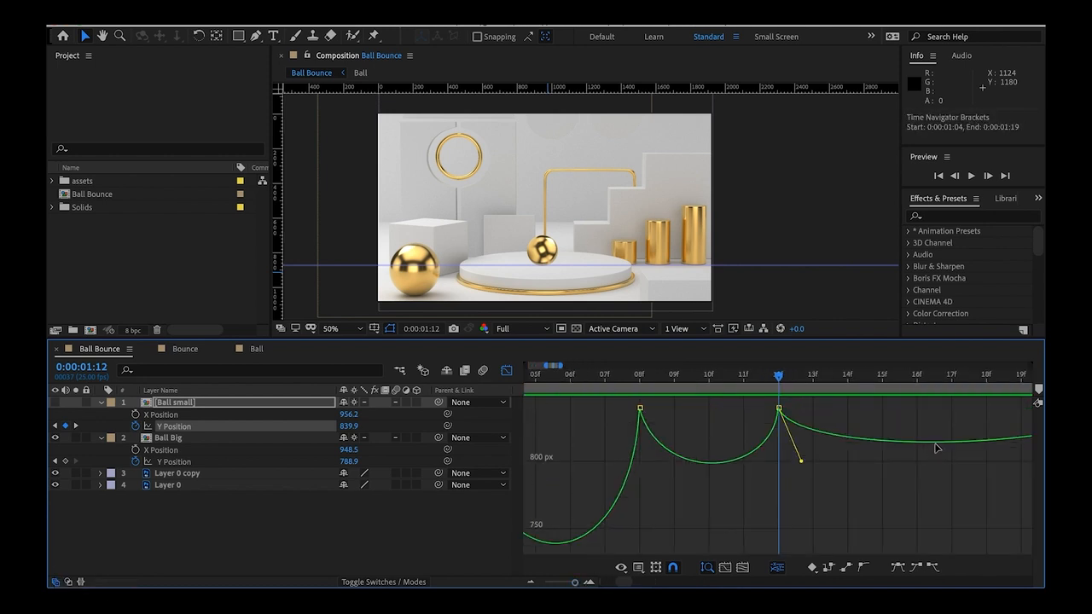
pyautogui.press('space')
pyautogui.moveTo(819, 458); pyautogui.dragTo(707, 485)
pyautogui.moveTo(1001, 411); pyautogui.dragTo(789, 415)
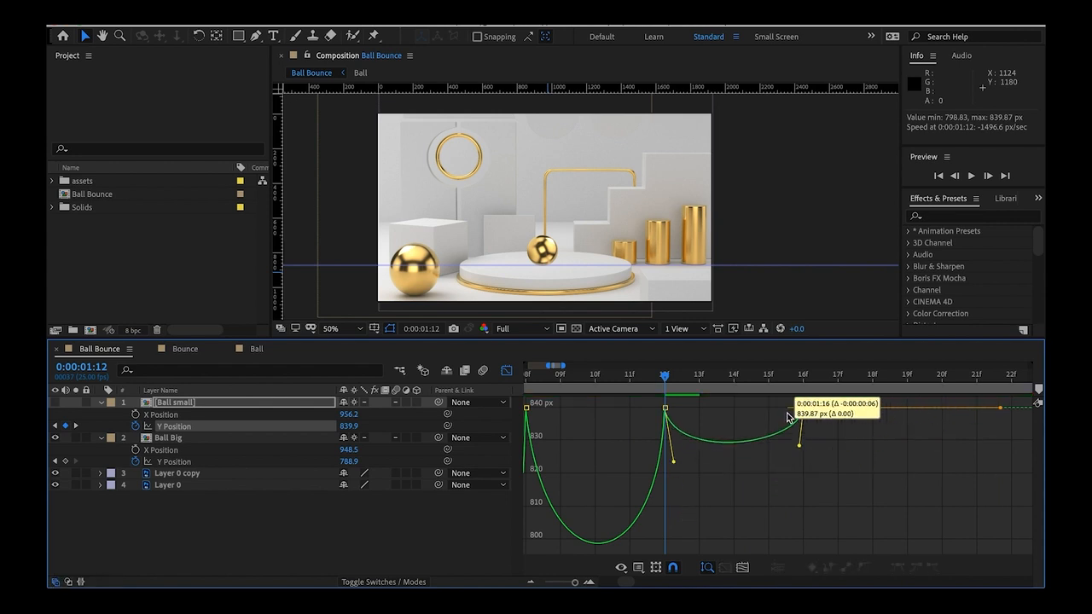
pyautogui.moveTo(574, 583); pyautogui.dragTo(569, 584)
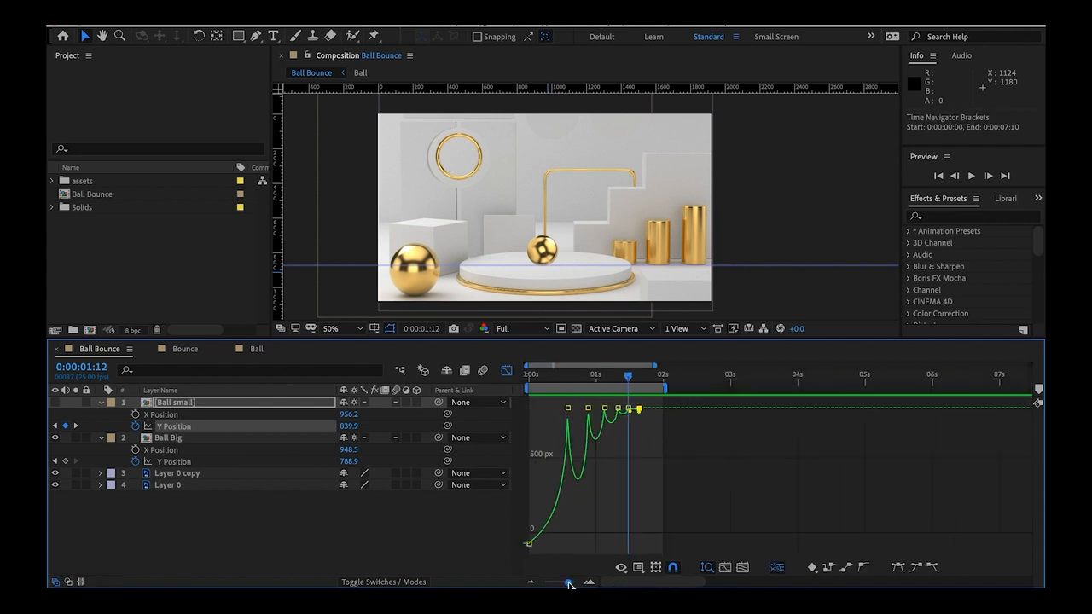
# Close the Graph Editor, hide Ball Big, show Ball small and preview the small ball's bounces from the start
pyautogui.click(508, 371)
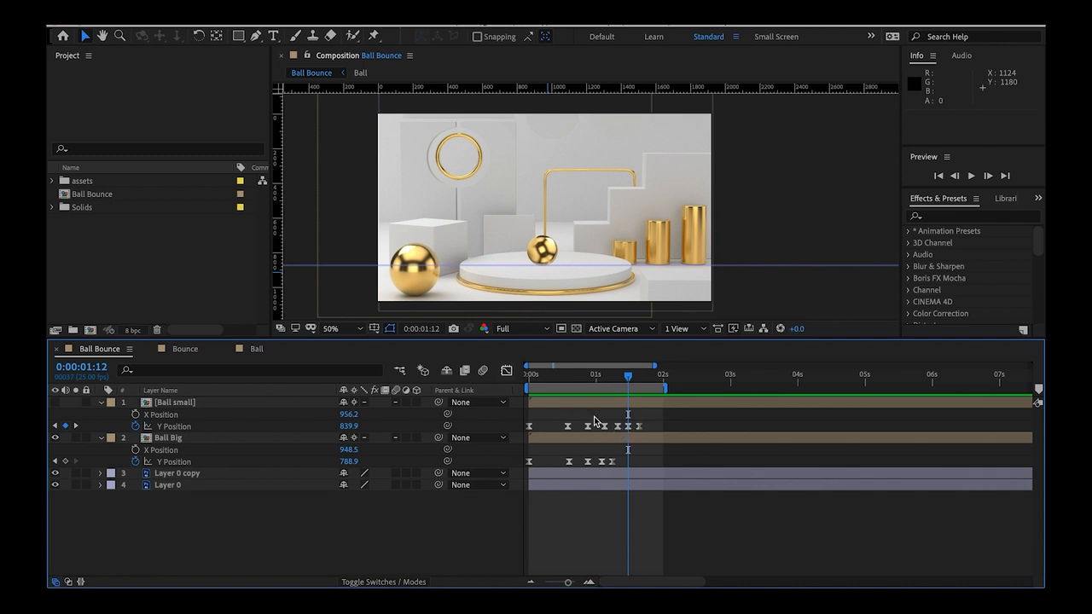
pyautogui.moveTo(629, 377); pyautogui.dragTo(640, 375)
pyautogui.press('Home')
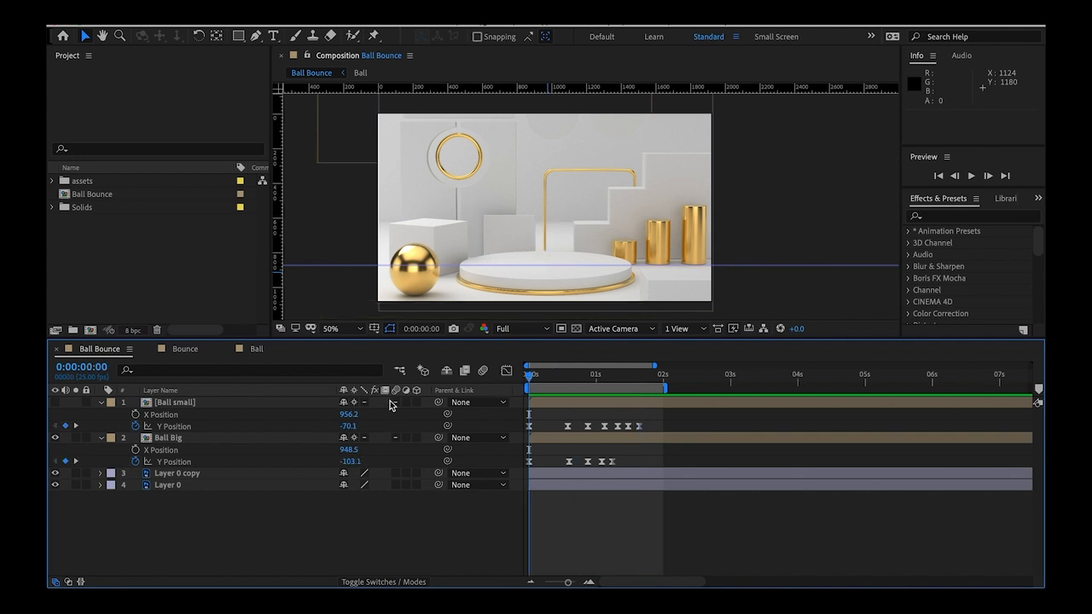
pyautogui.click(56, 438)
pyautogui.click(55, 402)
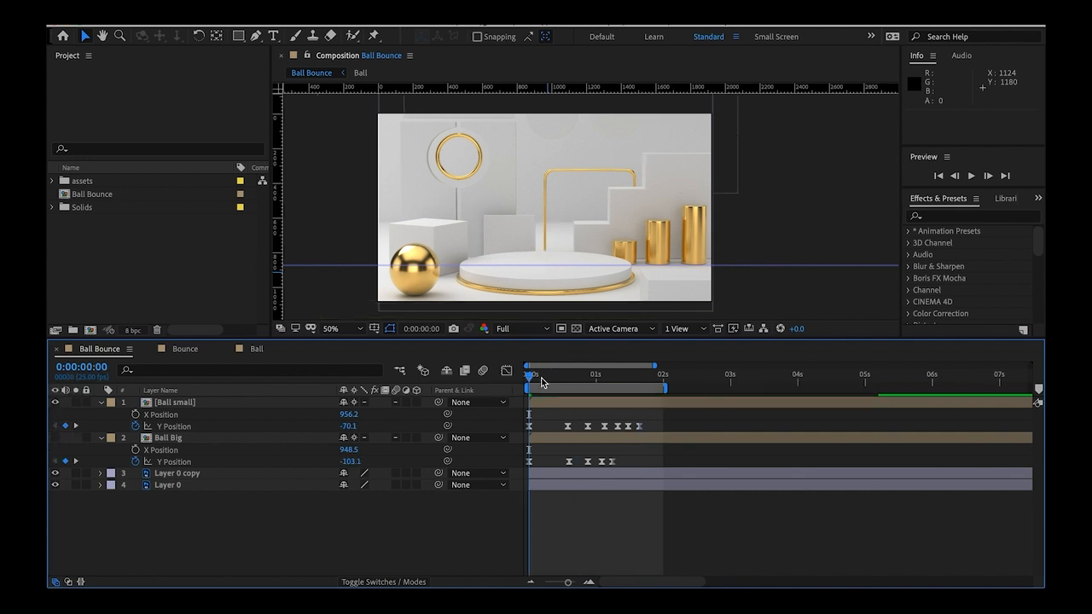
pyautogui.press('space')
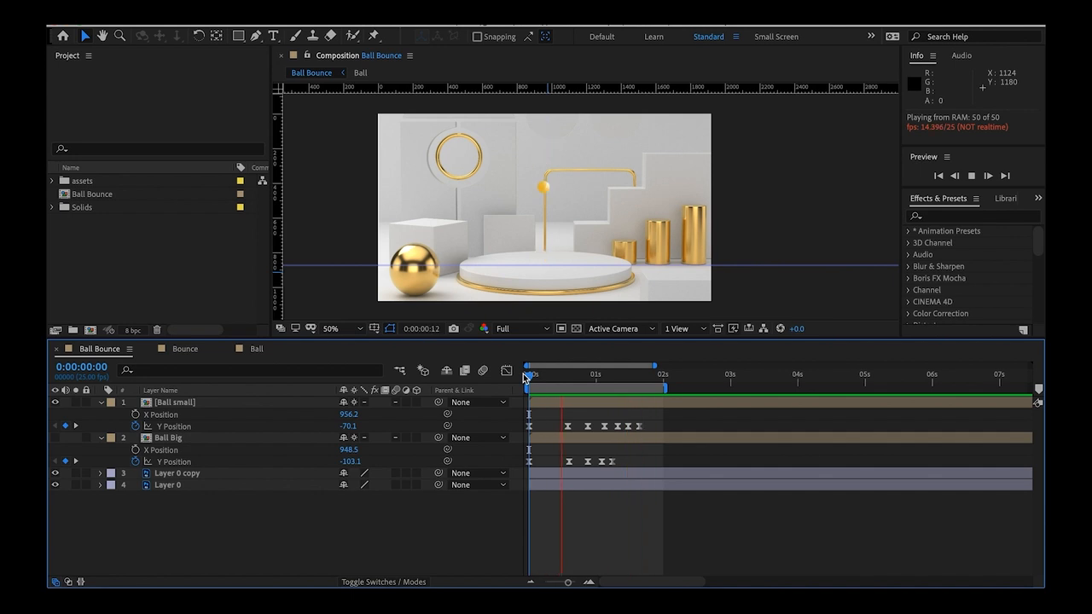
pyautogui.press('space')
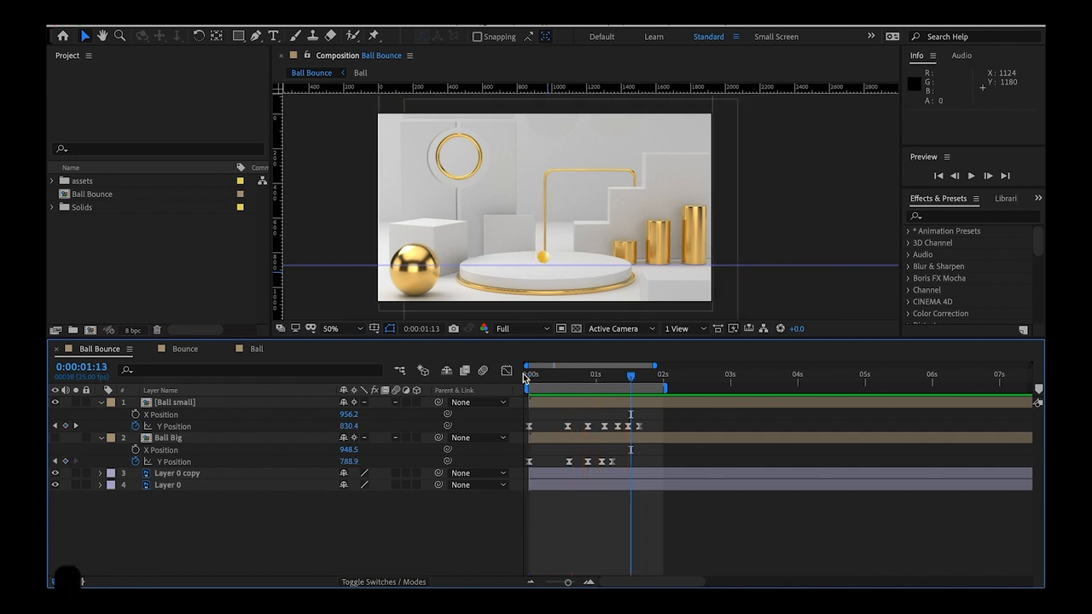
# Shift all of Ball small's contact keyframes earlier so the first falls at about 0:00:00:08, and pull that keyframe's incoming handle lower
pyautogui.click(566, 376)
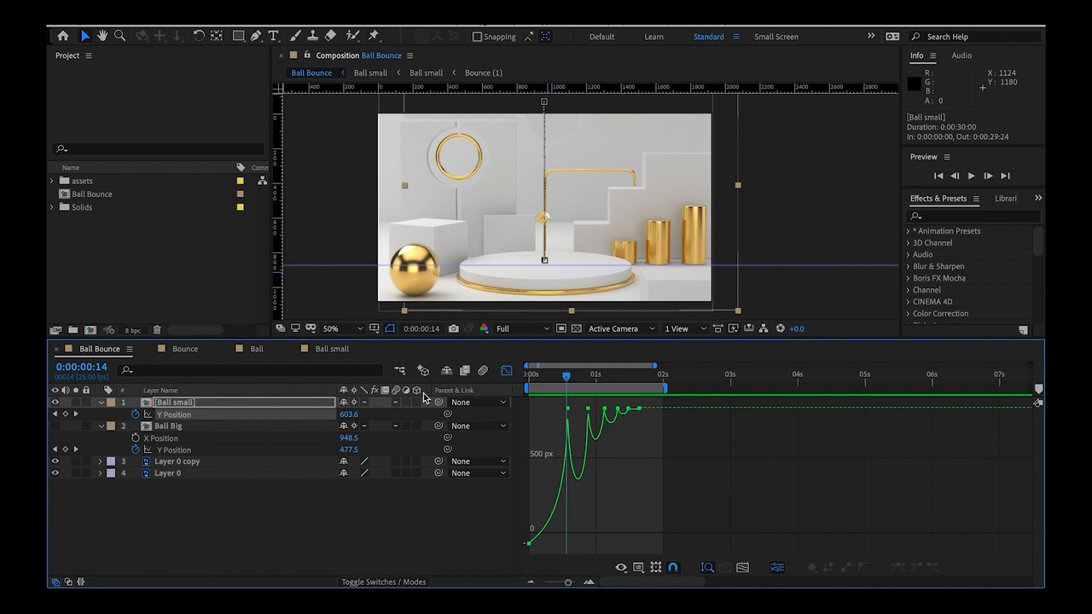
pyautogui.moveTo(661, 431); pyautogui.dragTo(551, 412)
pyautogui.click(625, 491)
pyautogui.click(551, 410)
pyautogui.moveTo(548, 504); pyautogui.dragTo(548, 515)
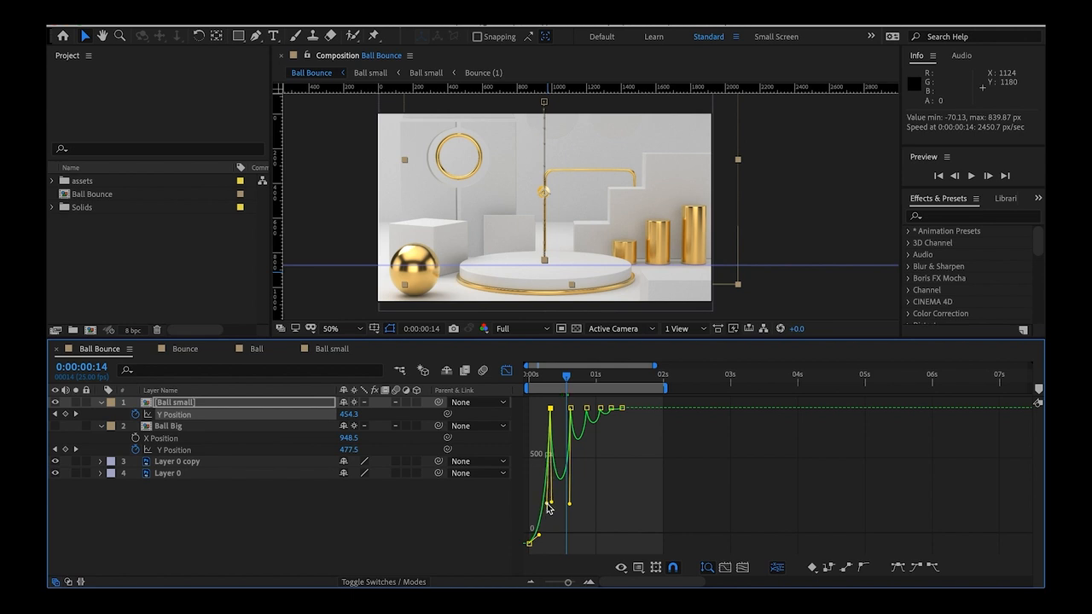
# Flatten the outgoing handle of Ball small's first Y Position keyframe and close the Graph Editor
pyautogui.moveTo(572, 580); pyautogui.dragTo(573, 581)
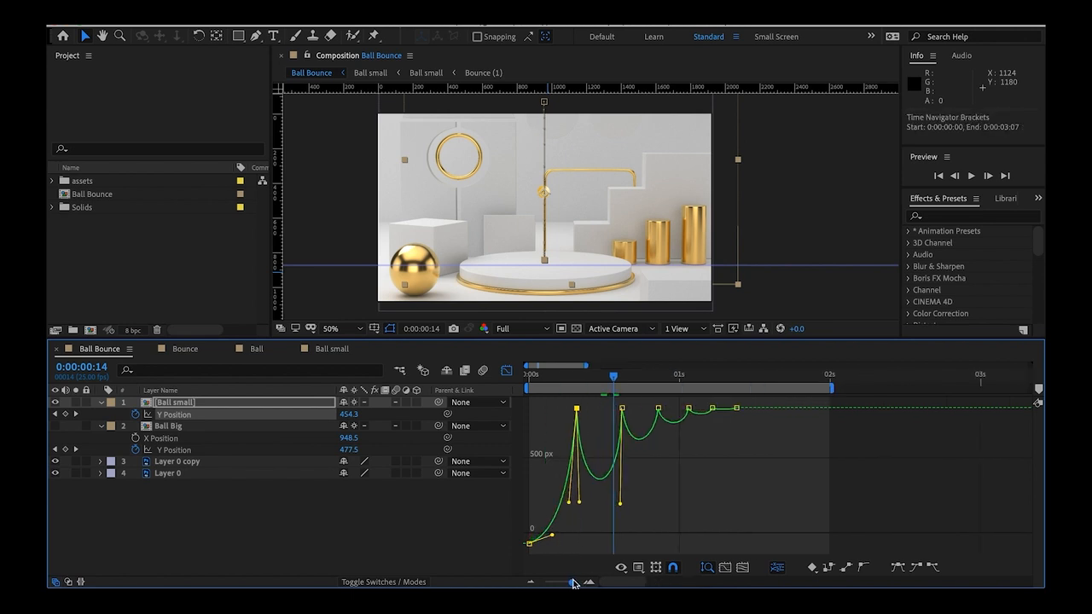
pyautogui.moveTo(553, 535); pyautogui.dragTo(554, 545)
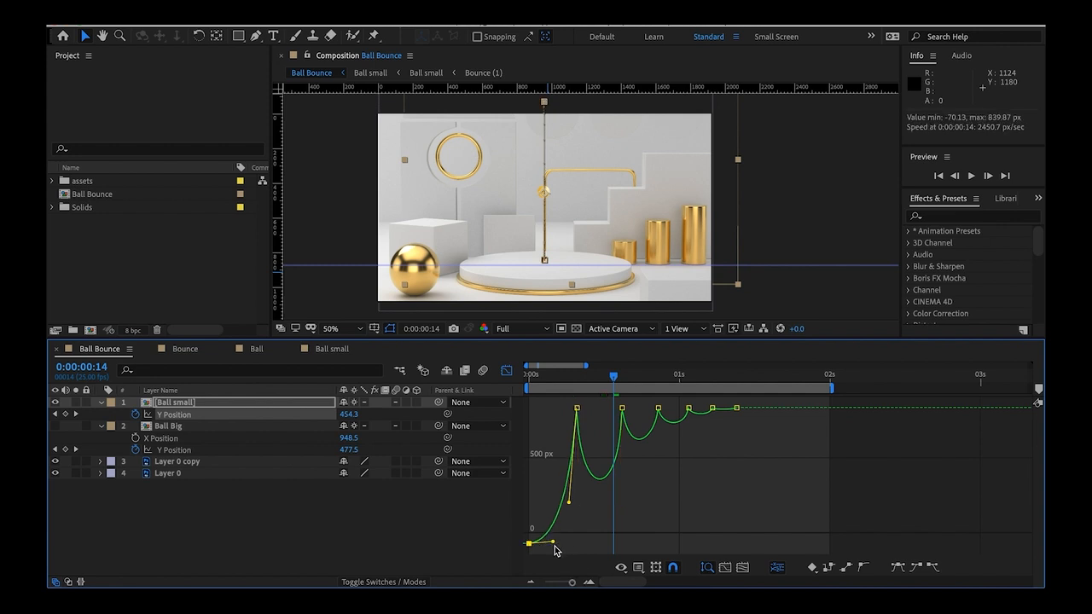
pyautogui.click(509, 372)
pyautogui.moveTo(570, 582); pyautogui.dragTo(564, 581)
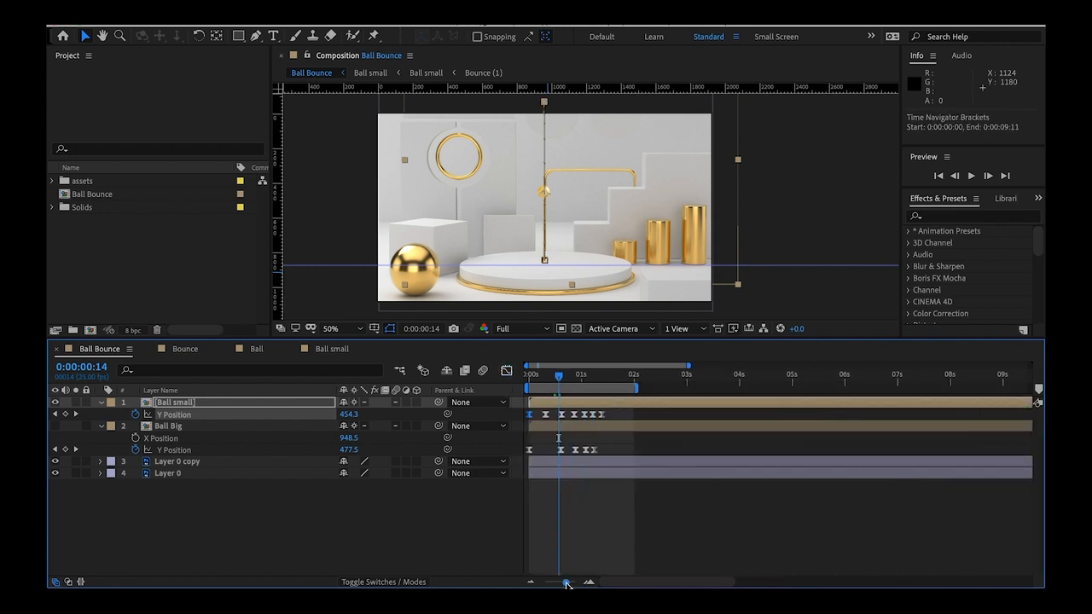
# Preview Ball small's bounces from the start of the composition
pyautogui.press('Home')
pyautogui.click(634, 434)
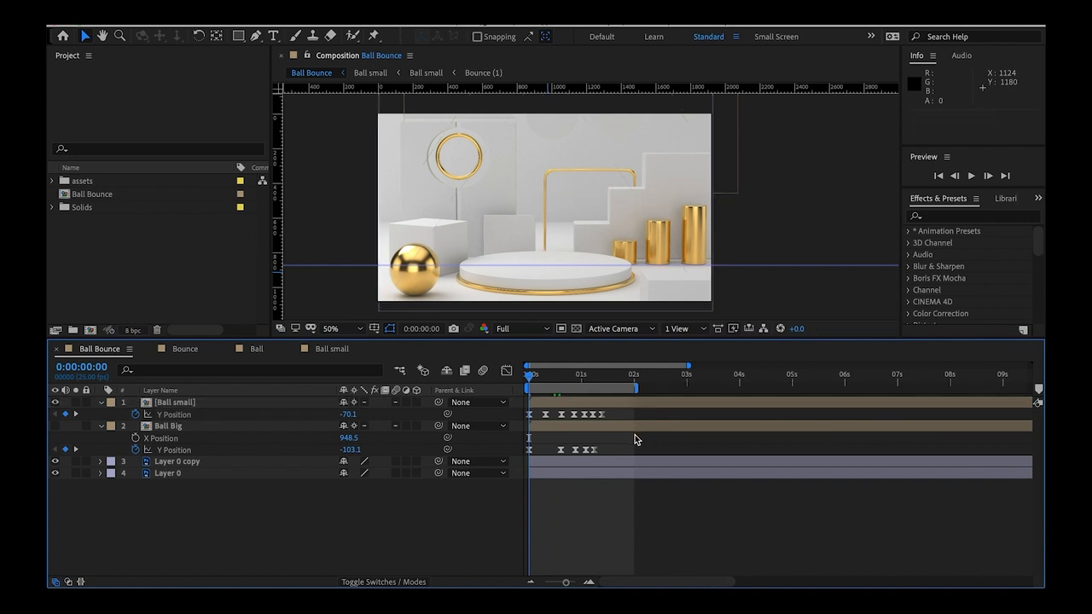
pyautogui.press('space')
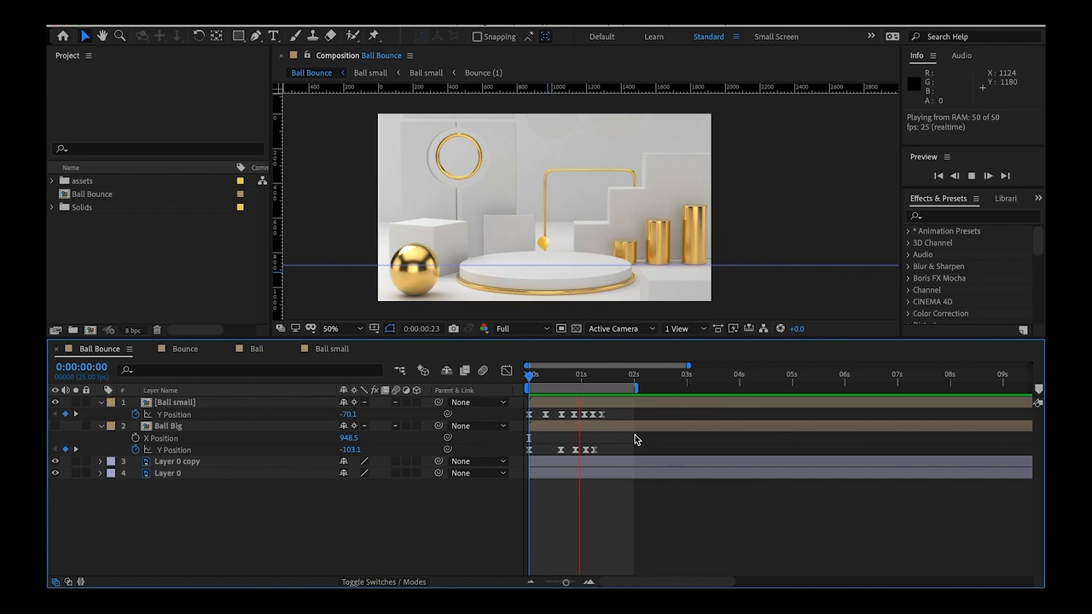
pyautogui.press('space')
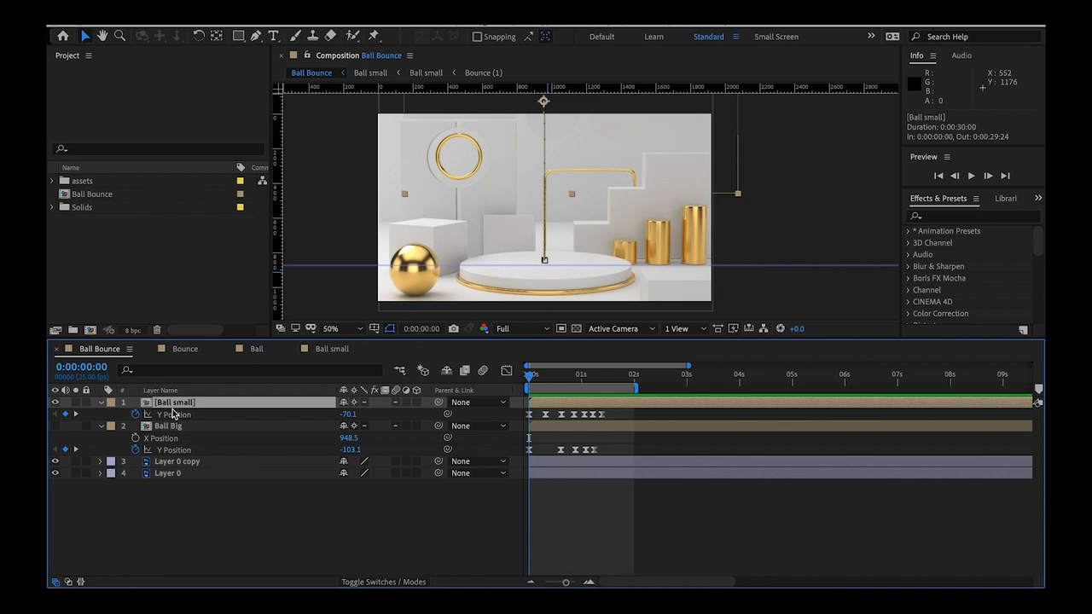
# Animate Ball small's X Position from 542.2 at 0:00:00:00 to 1334.2 at 0:00:01:09
pyautogui.press('p')
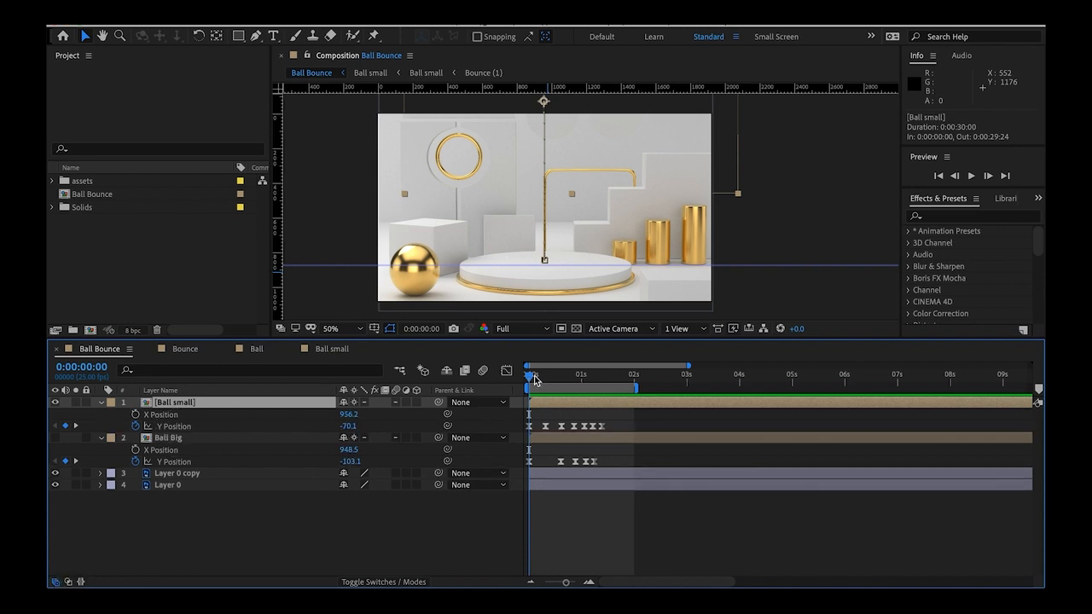
pyautogui.moveTo(349, 414); pyautogui.dragTo(76, 427)
pyautogui.click(134, 414)
pyautogui.moveTo(582, 375); pyautogui.dragTo(602, 378)
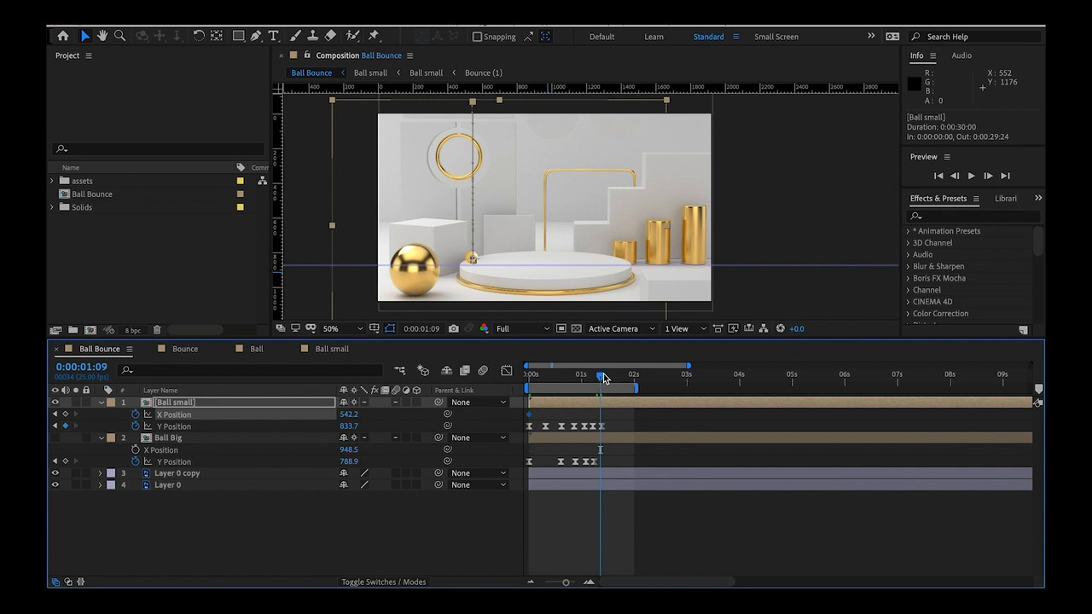
pyautogui.moveTo(406, 414); pyautogui.dragTo(517, 423)
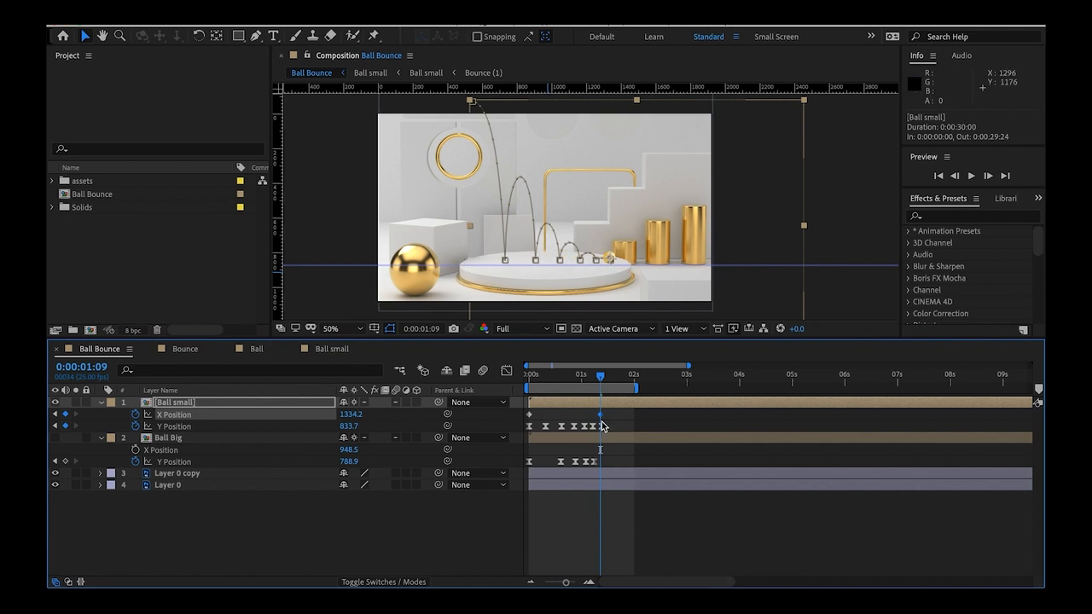
# Preview Ball small bouncing across the podium from the start
pyautogui.moveTo(600, 381); pyautogui.dragTo(529, 380)
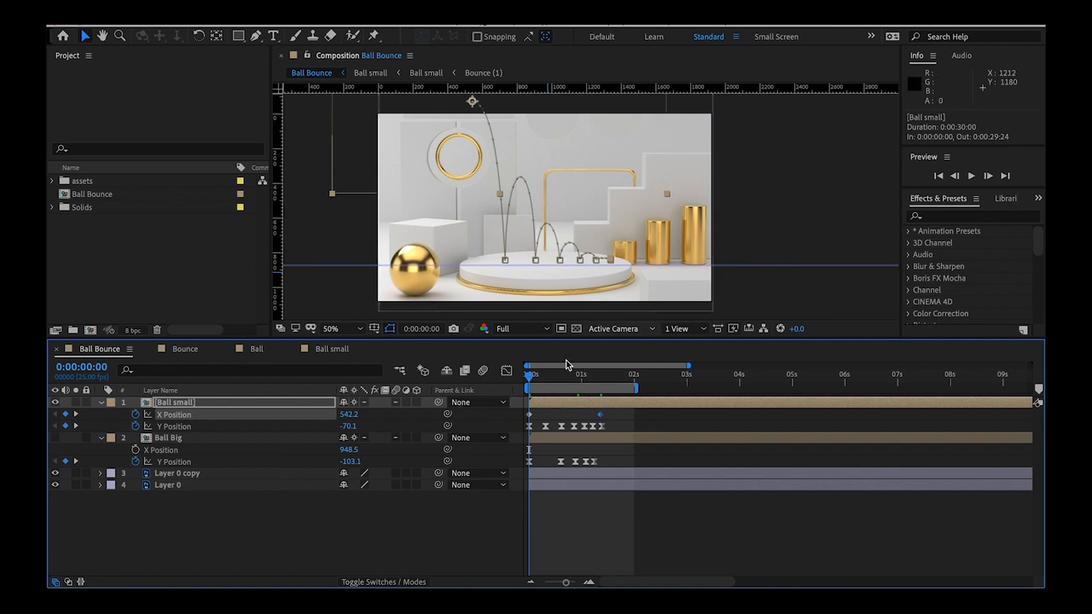
pyautogui.click(634, 425)
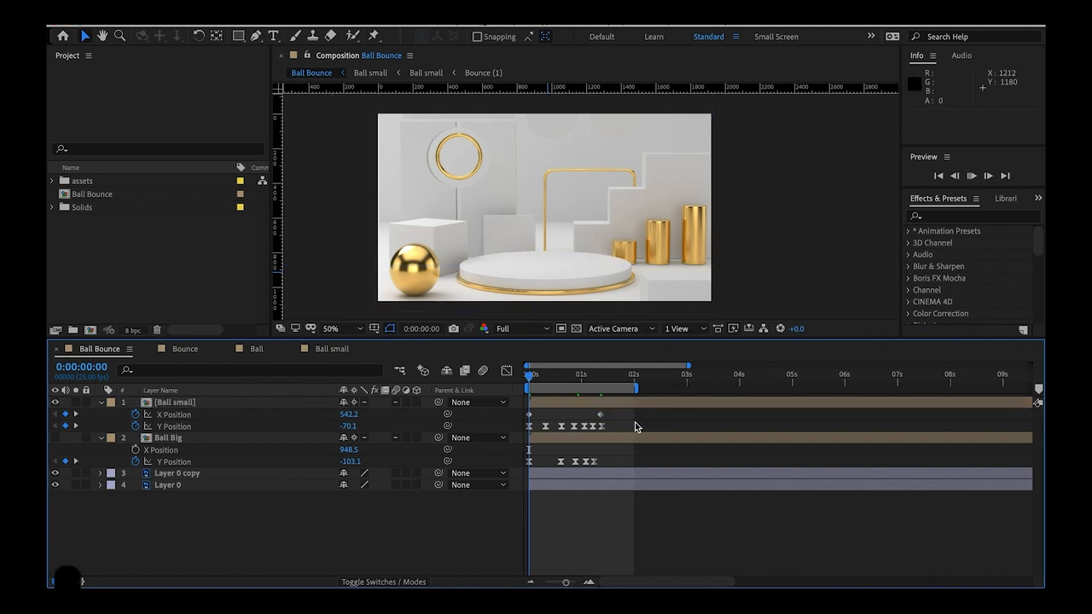
pyautogui.press('space')
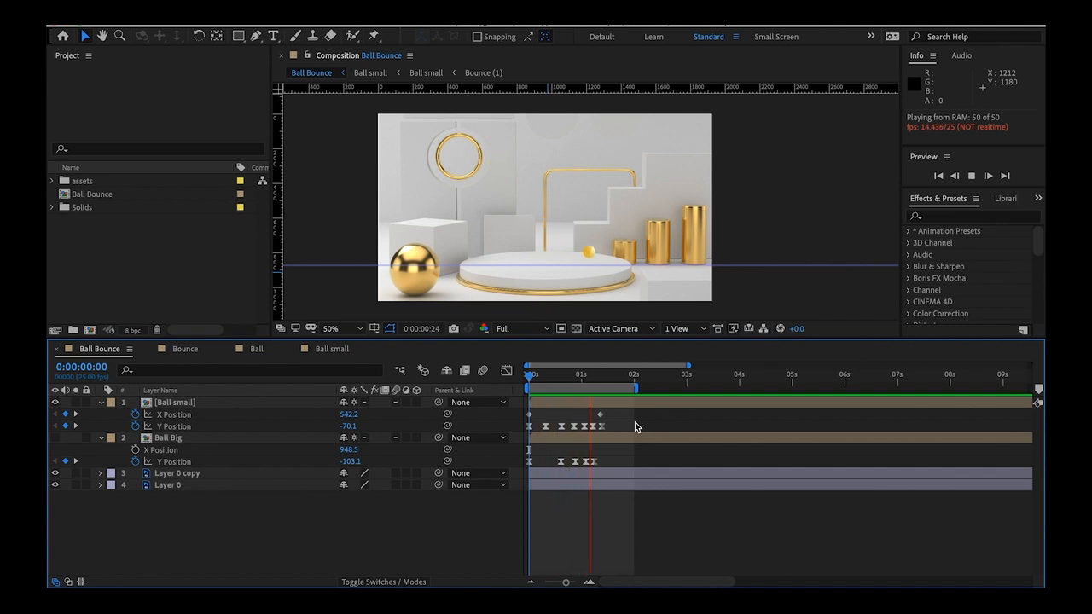
pyautogui.press('space')
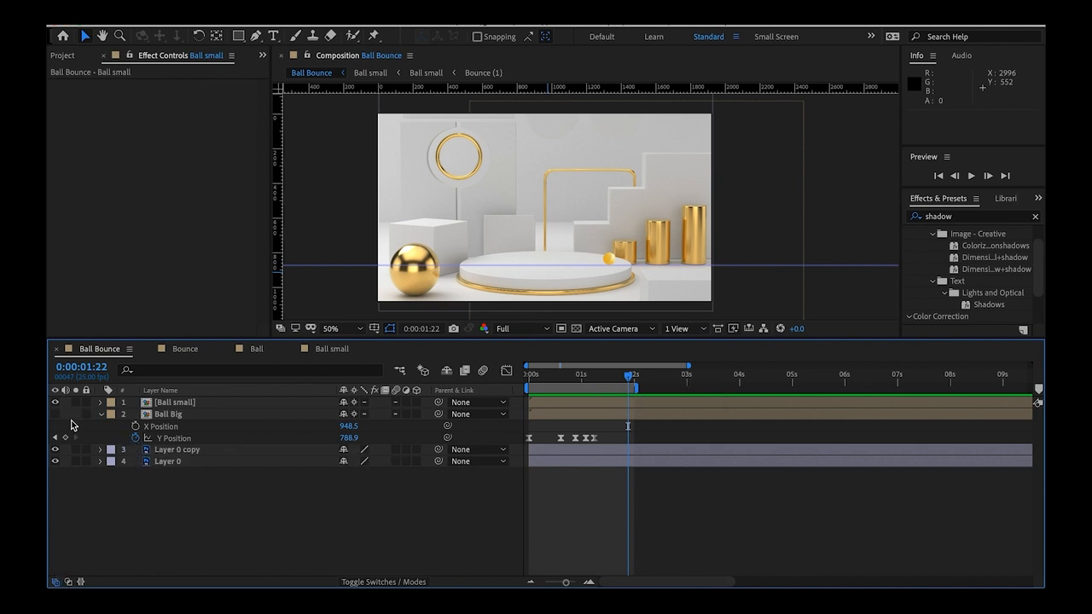
# Show Ball Big, hide Ball small and select the Ball Big layer
pyautogui.click(56, 414)
pyautogui.click(55, 401)
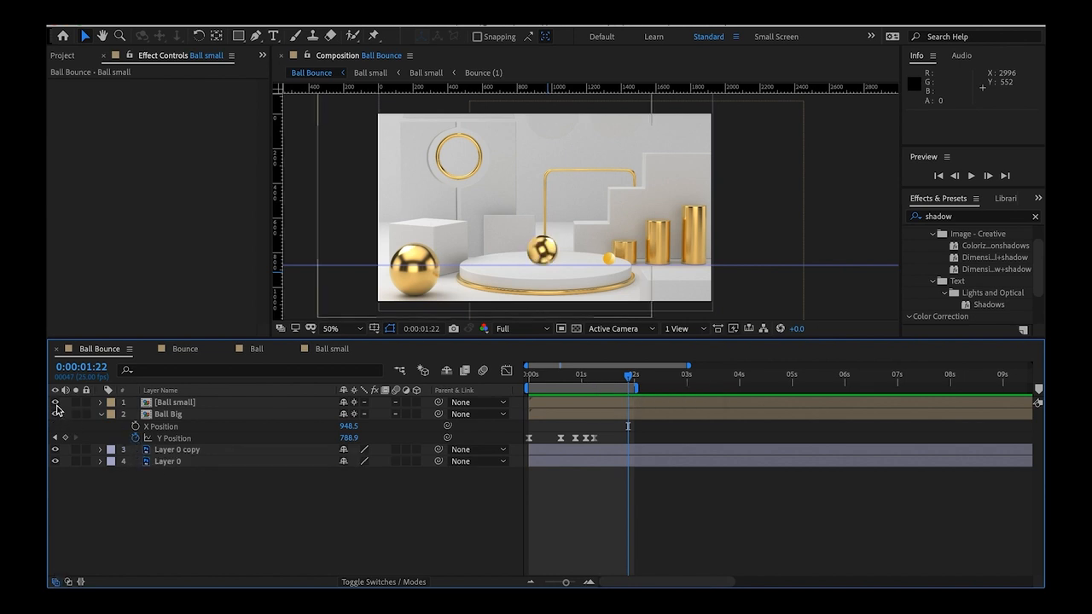
pyautogui.click(175, 414)
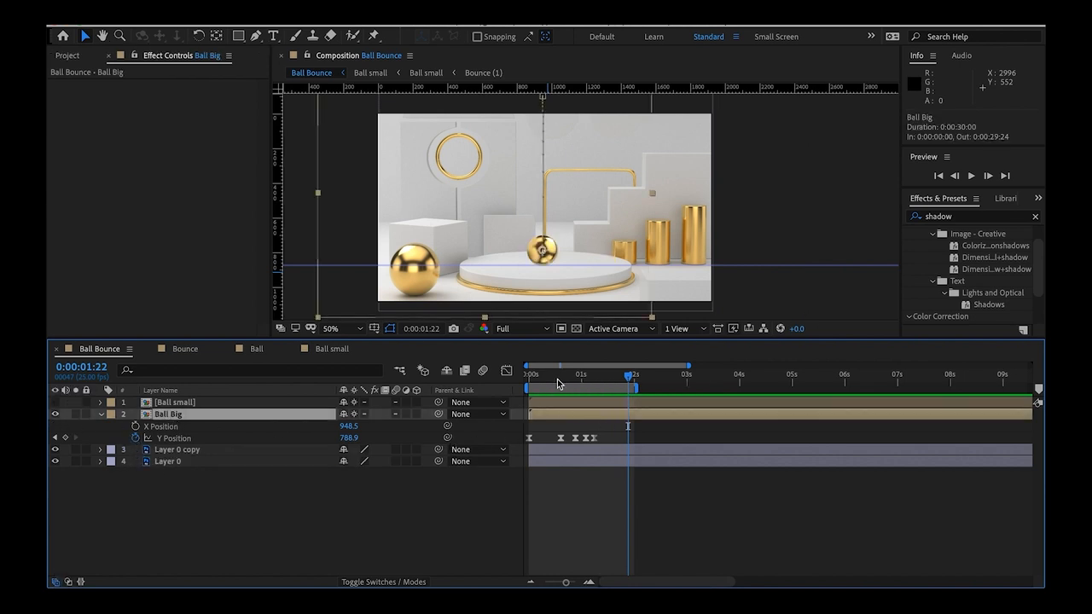
# Animate Ball Big's X Position from 612.5 at 0:00:00:00 to 978.5 at 0:00:01:06
pyautogui.moveTo(539, 375); pyautogui.dragTo(511, 376)
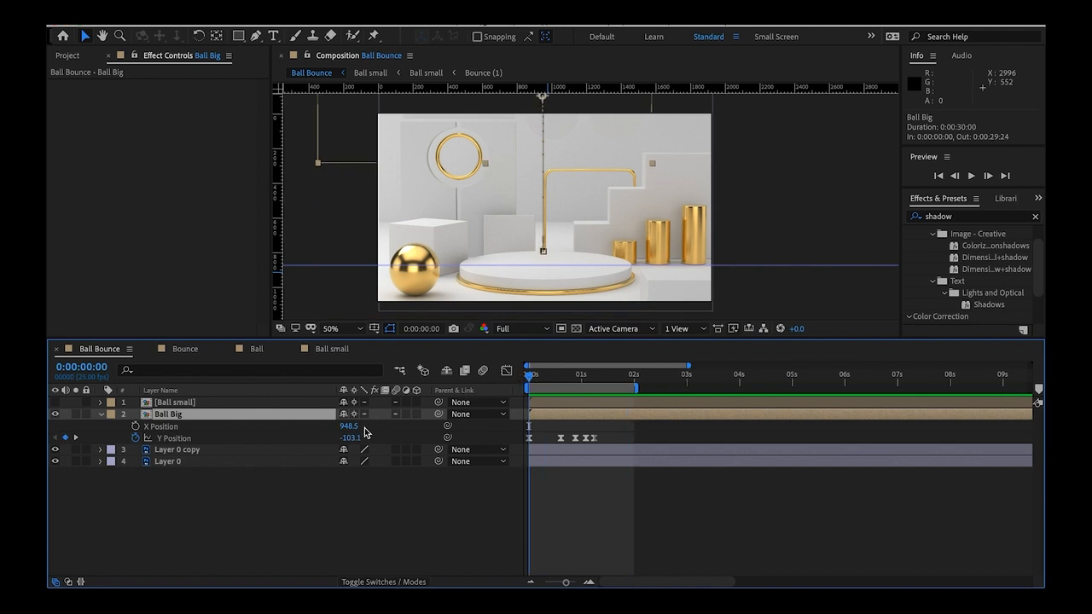
pyautogui.moveTo(350, 432); pyautogui.dragTo(116, 424)
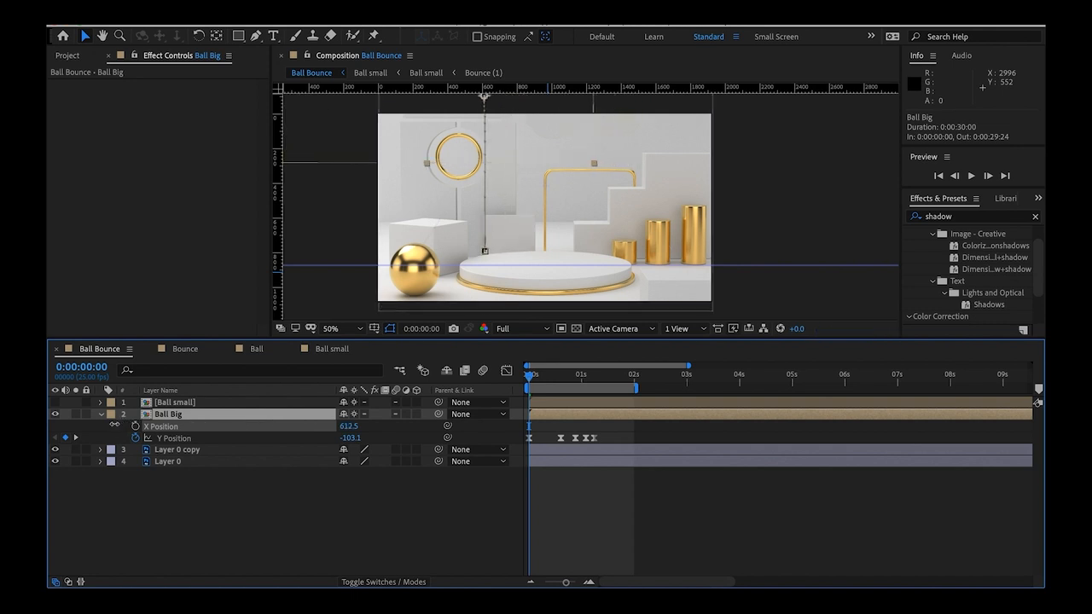
pyautogui.click(135, 427)
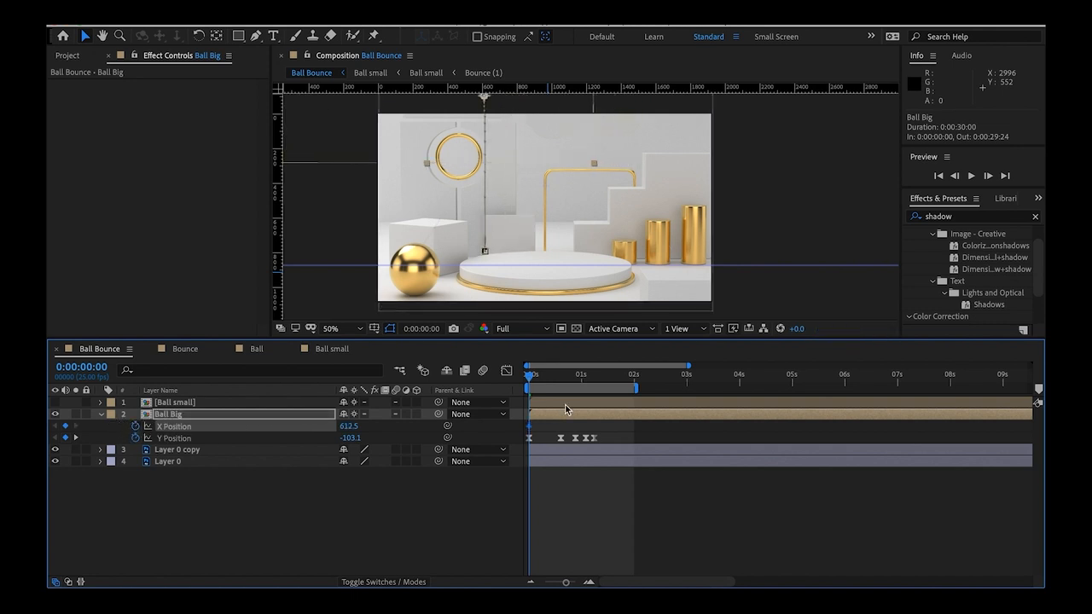
pyautogui.moveTo(590, 379); pyautogui.dragTo(594, 380)
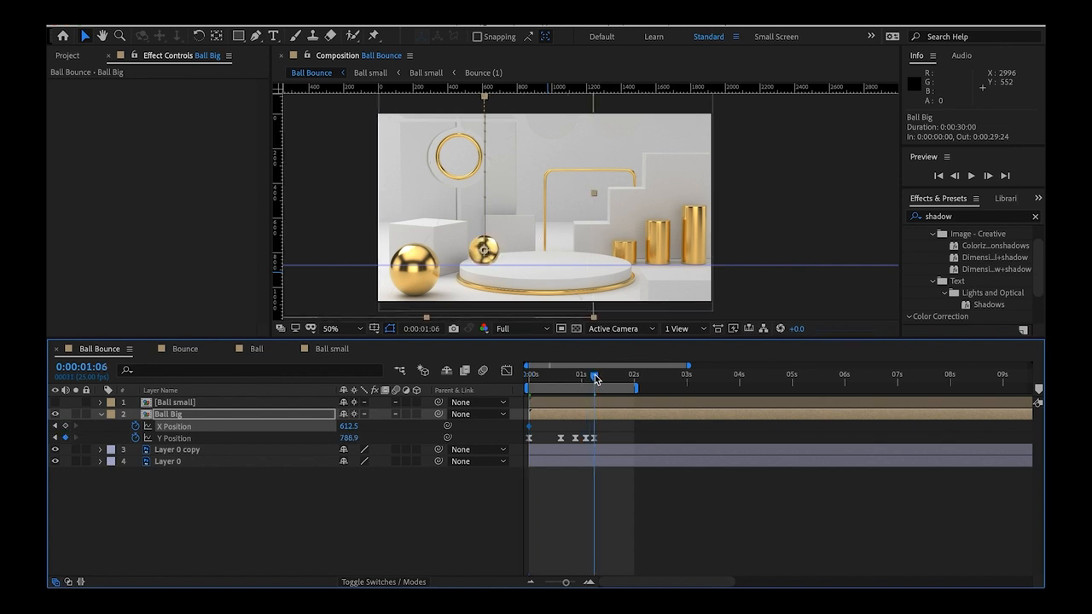
pyautogui.moveTo(397, 424); pyautogui.dragTo(598, 427)
pyautogui.click(601, 472)
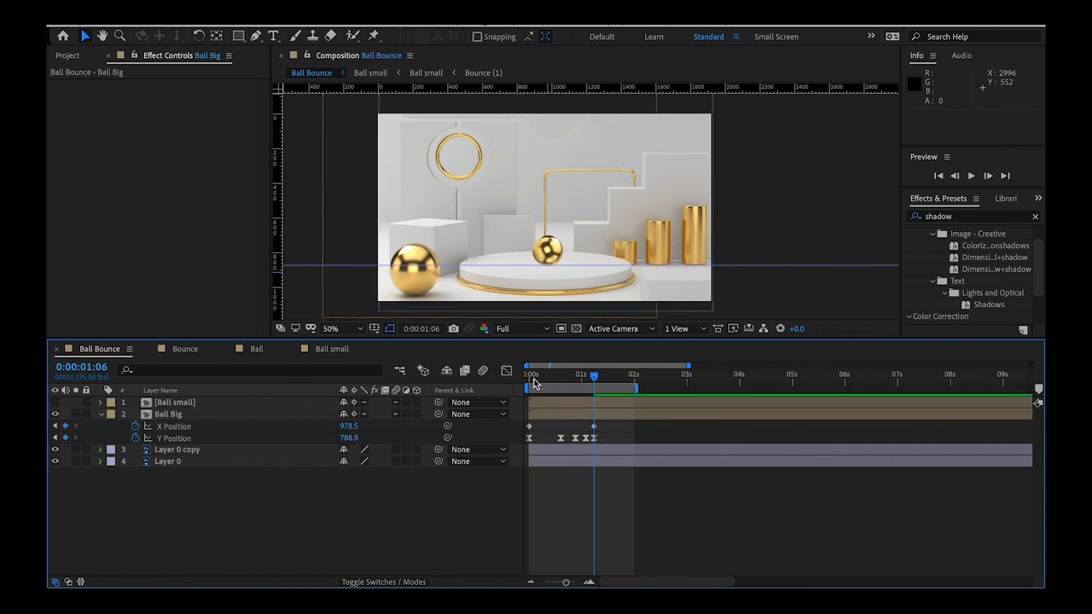
# Preview Ball Big's sideways bounce from the start and return to 0:00:00:00
pyautogui.moveTo(534, 377); pyautogui.dragTo(515, 378)
pyautogui.press('space')
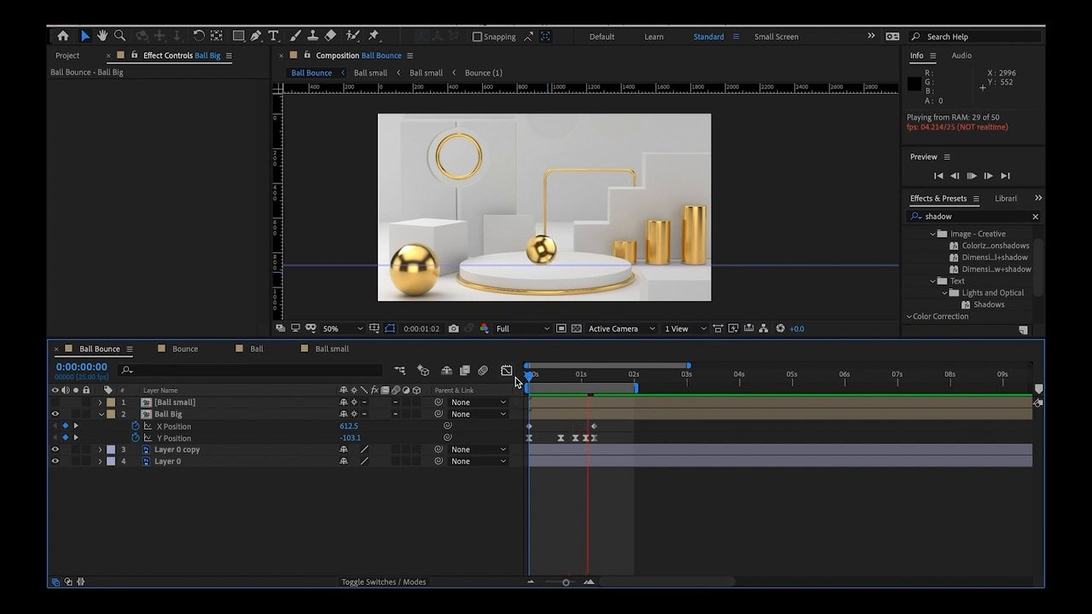
pyautogui.press('space')
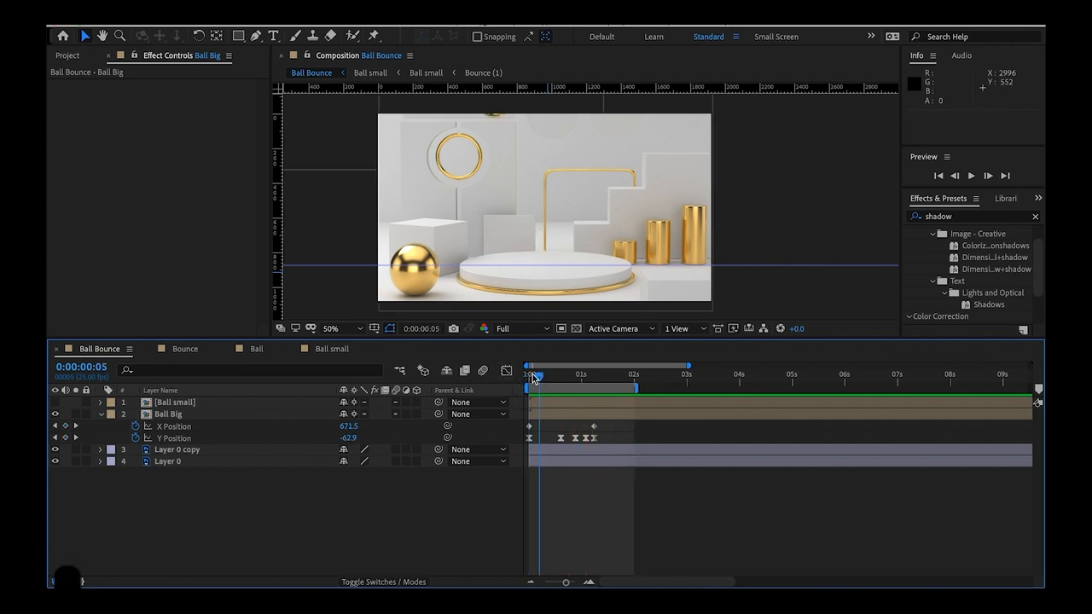
pyautogui.moveTo(535, 376); pyautogui.dragTo(523, 377)
pyautogui.press('space')
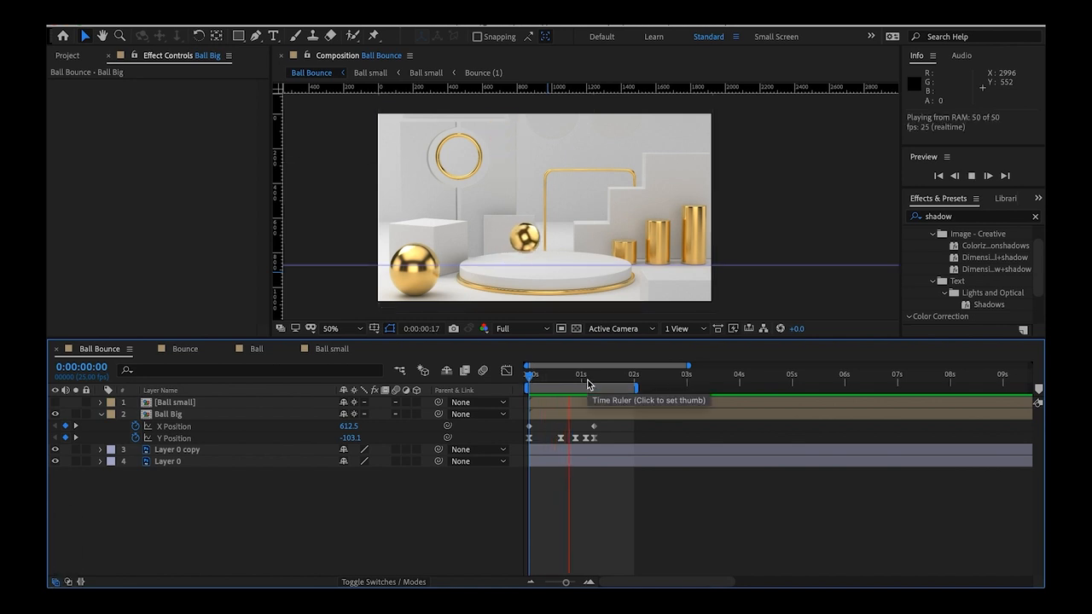
pyautogui.click(527, 378)
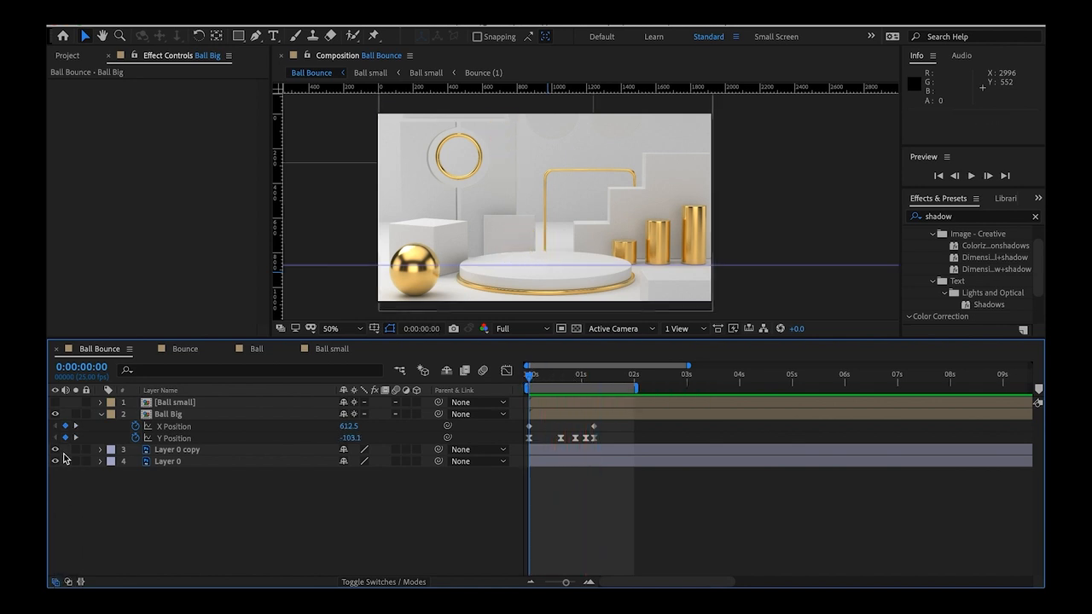
# Keyframe Ball Big's Rotation from 0° at 0:00:00:00 to 16° at 0:00:01:06 and preview the spin
pyautogui.click(163, 416)
pyautogui.hotkey('shift', 'r')
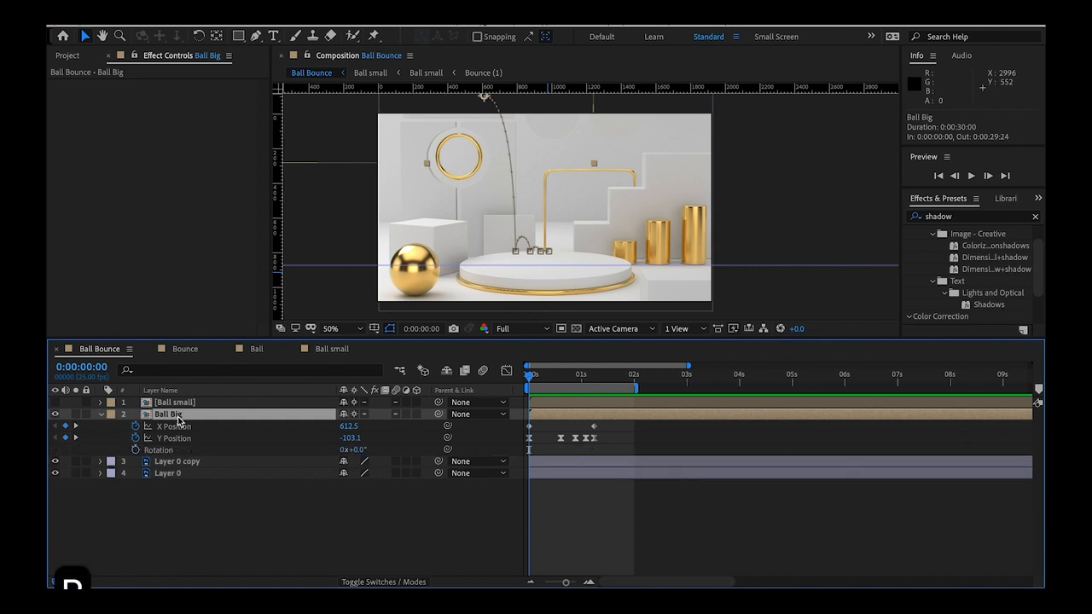
pyautogui.click(135, 451)
pyautogui.moveTo(546, 385); pyautogui.dragTo(594, 384)
pyautogui.moveTo(359, 450); pyautogui.dragTo(371, 450)
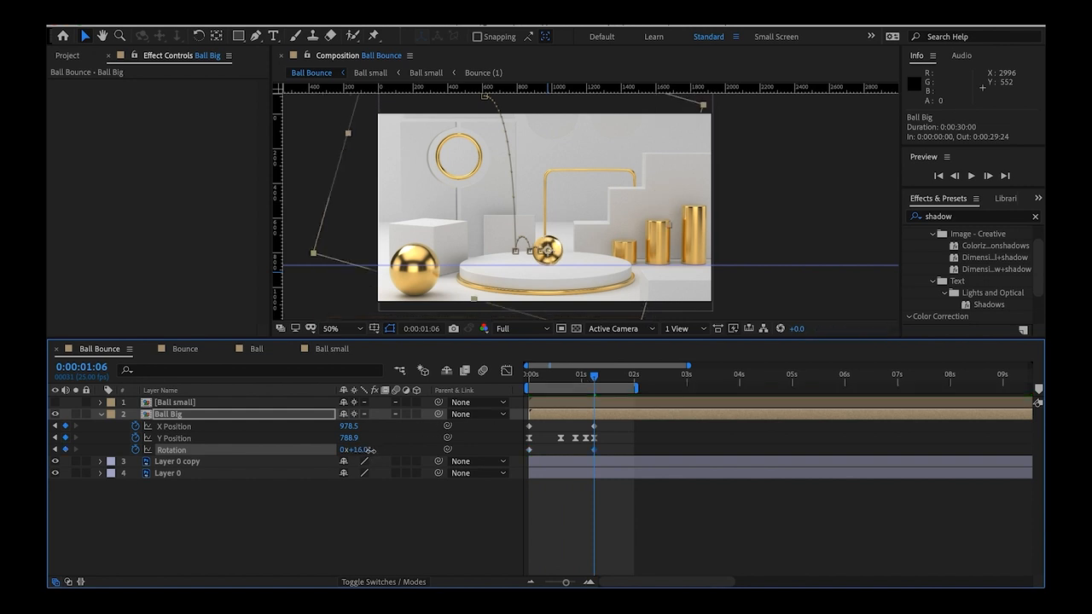
pyautogui.click(379, 465)
pyautogui.click(531, 380)
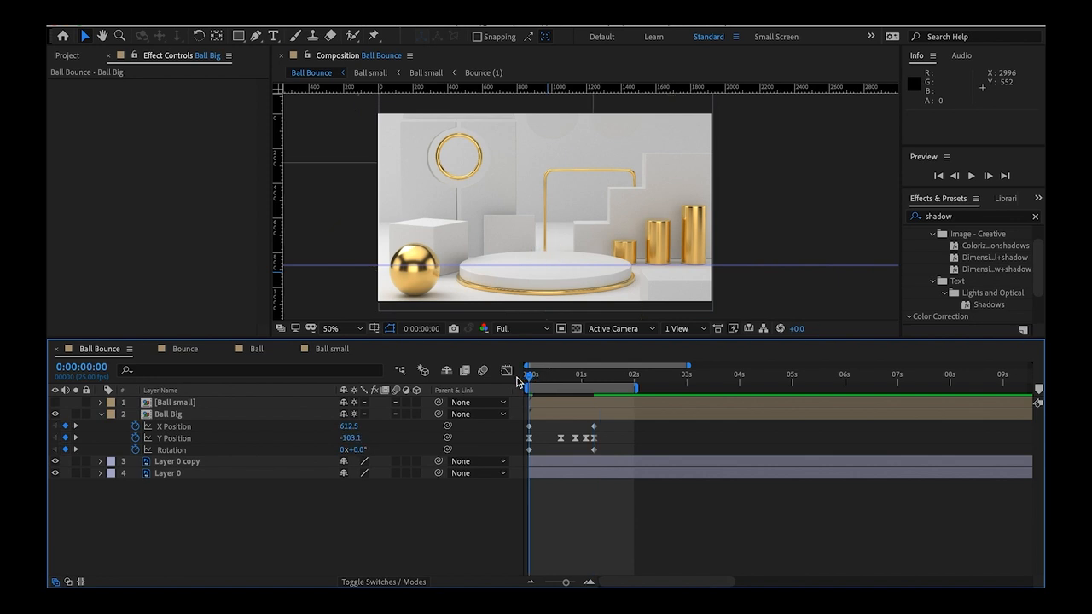
pyautogui.press('space')
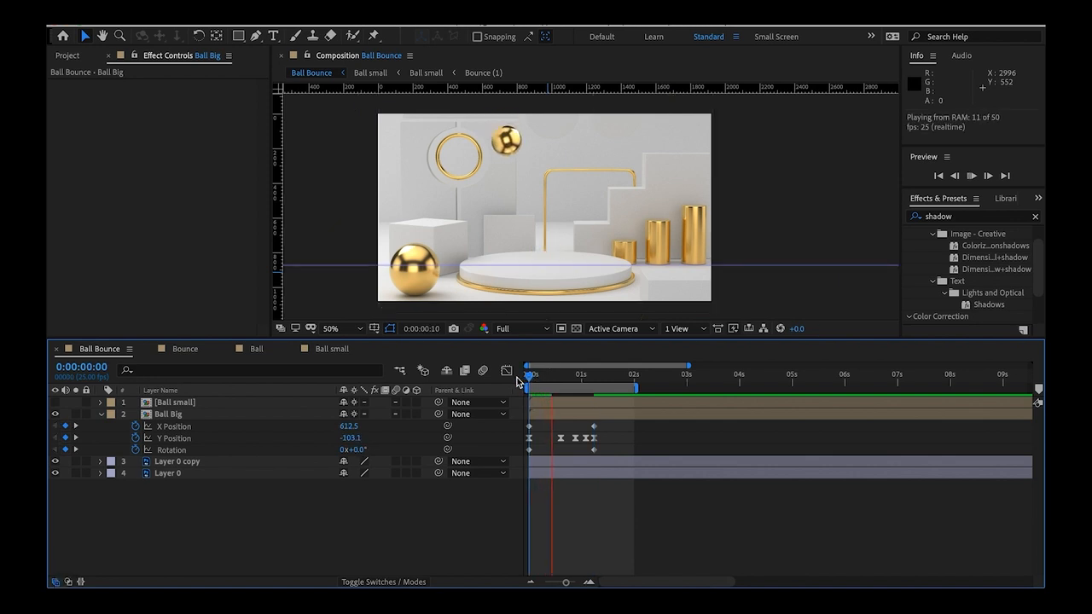
# Increase Ball Big's Rotation keyframe at 0:00:01:06 to 35° and preview the bounce again
pyautogui.click(594, 377)
pyautogui.moveTo(357, 449); pyautogui.dragTo(374, 450)
pyautogui.click(424, 521)
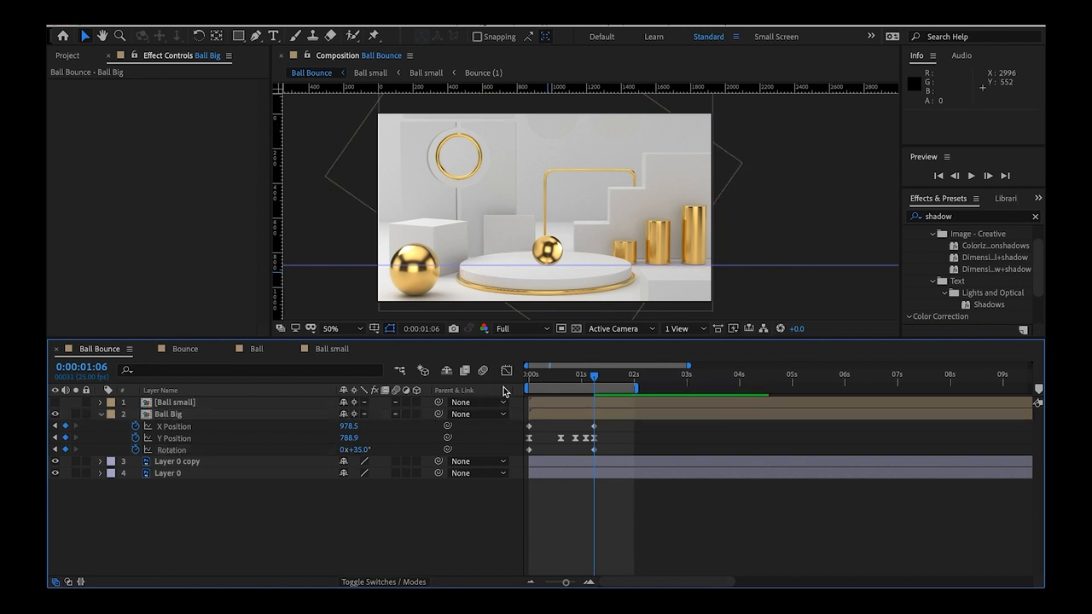
pyautogui.click(528, 377)
pyautogui.press('space')
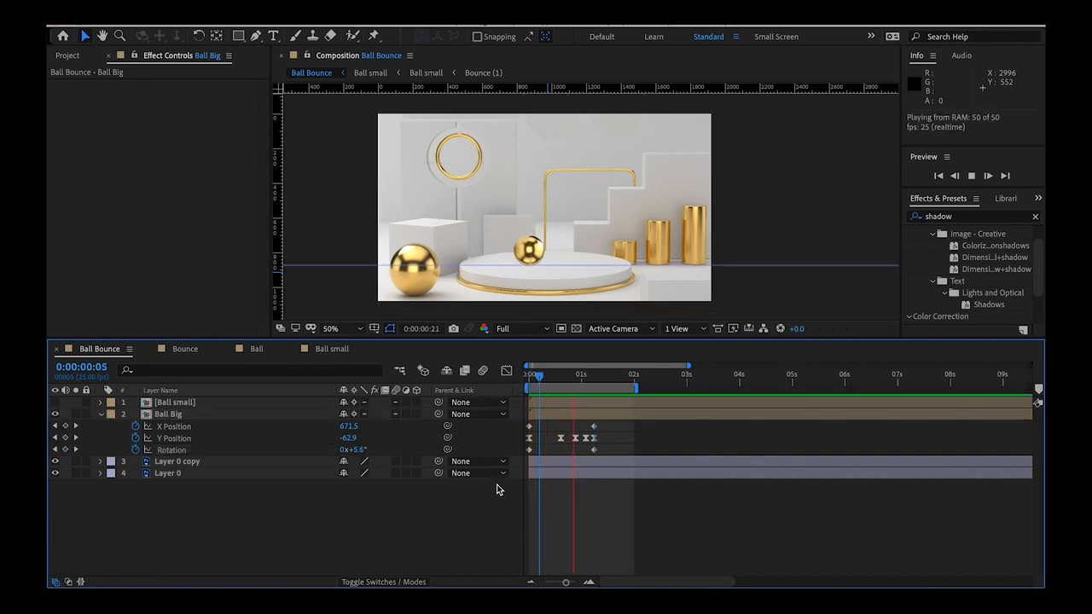
pyautogui.press('space')
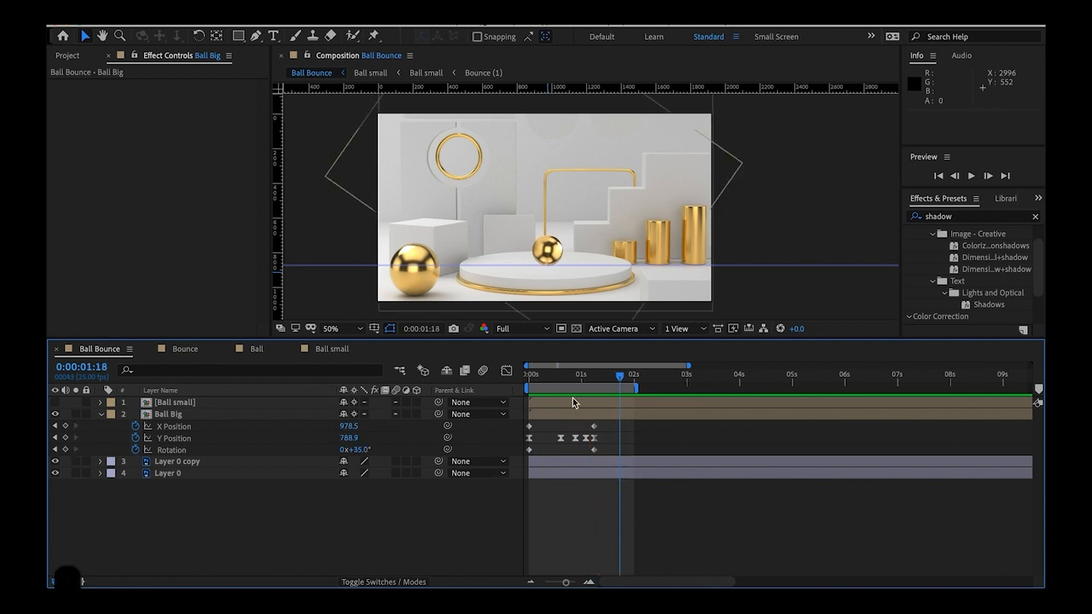
# Set Ball Big's X Position keyframe at 0:00:01:06 to 872.5 and preview the shorter travel
pyautogui.moveTo(563, 378); pyautogui.dragTo(595, 381)
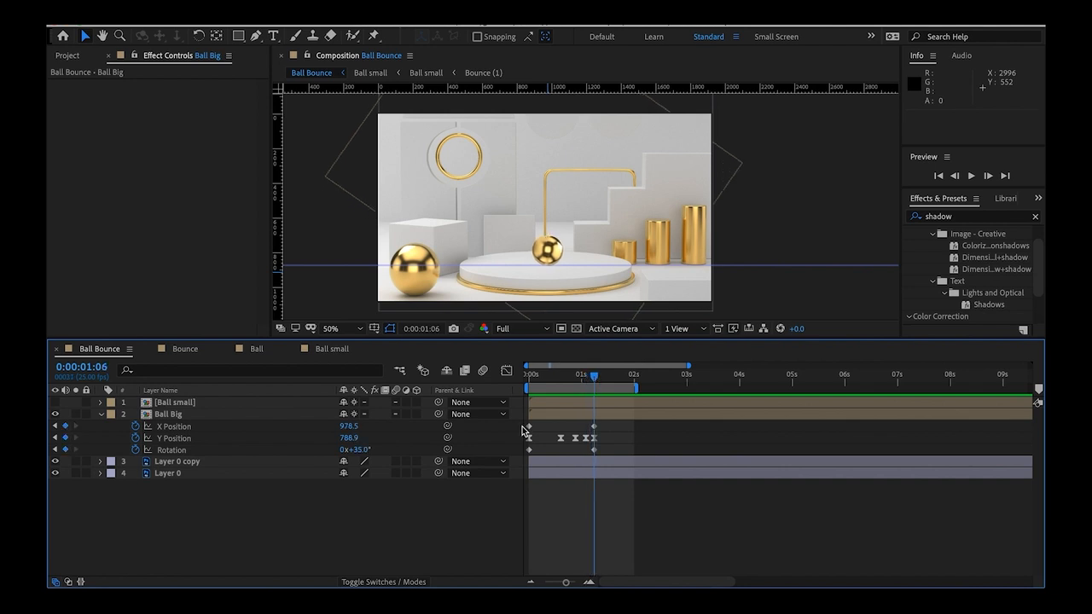
pyautogui.click(308, 427)
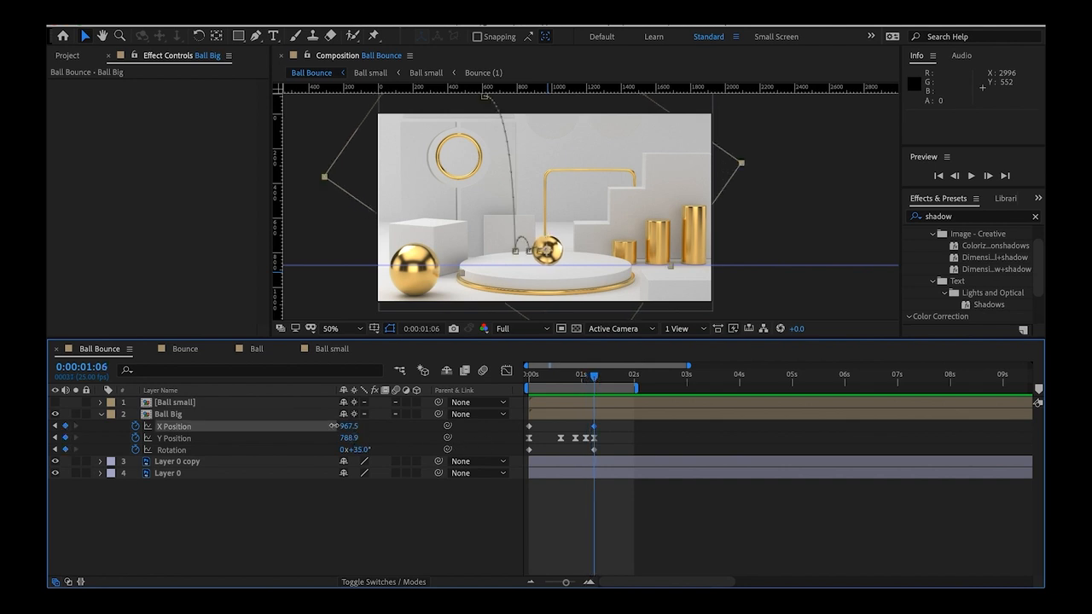
pyautogui.moveTo(300, 426); pyautogui.dragTo(273, 426)
pyautogui.press('Return')
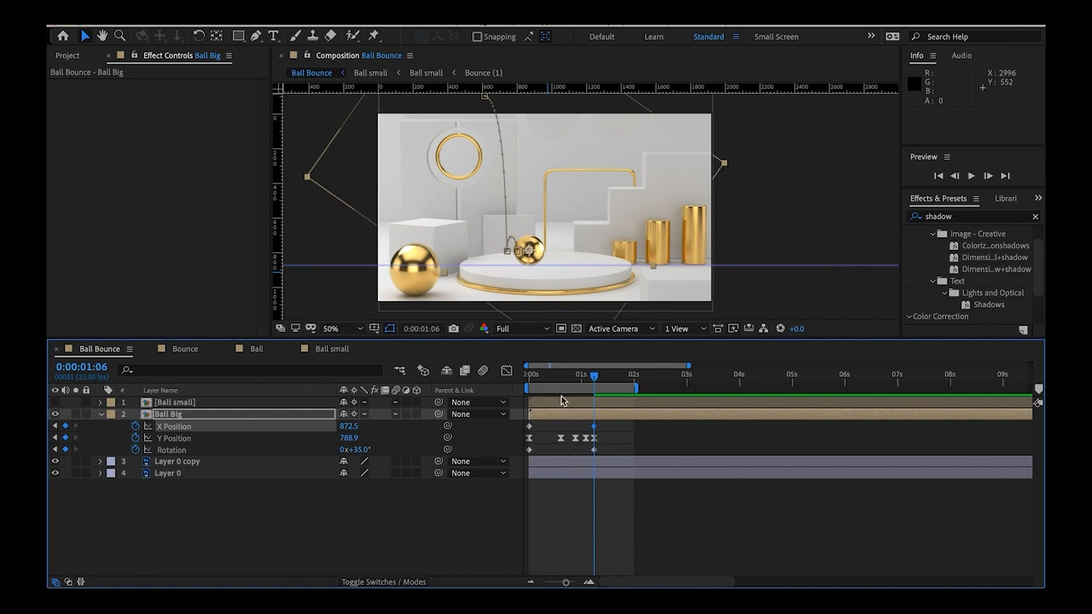
pyautogui.click(522, 379)
pyautogui.press('space')
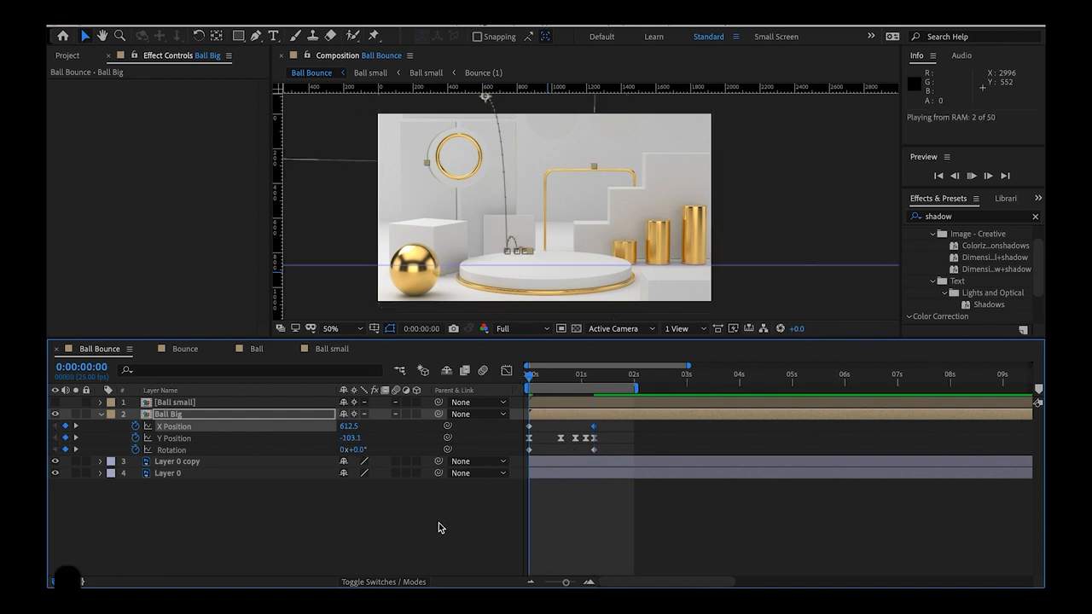
pyautogui.click(439, 524)
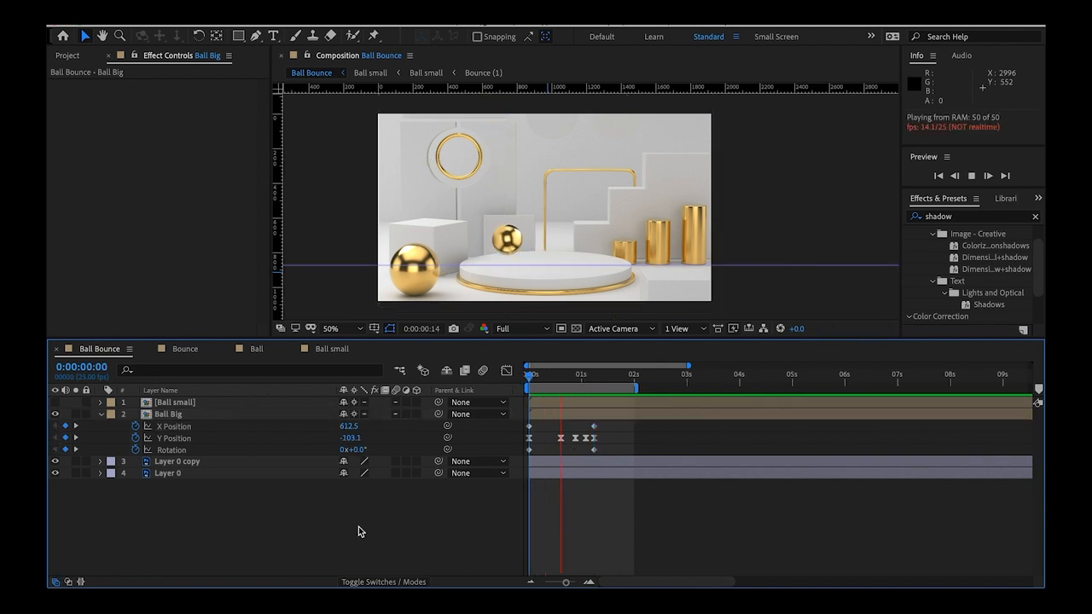
pyautogui.press('space')
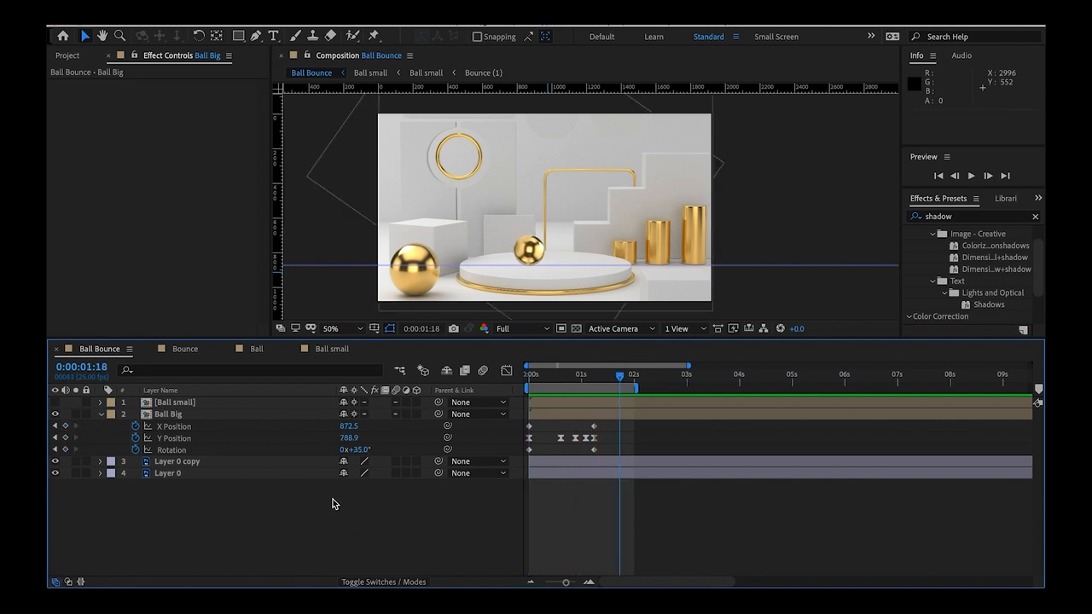
# Hide Ball small and play Ball Big's bounce alone from the start
pyautogui.click(171, 401)
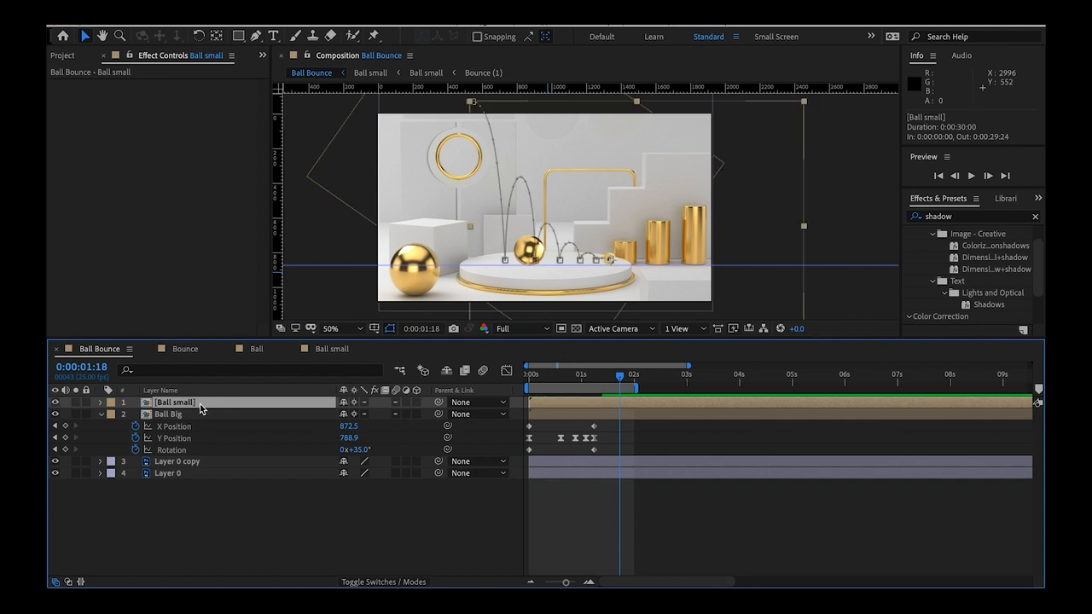
pyautogui.click(55, 403)
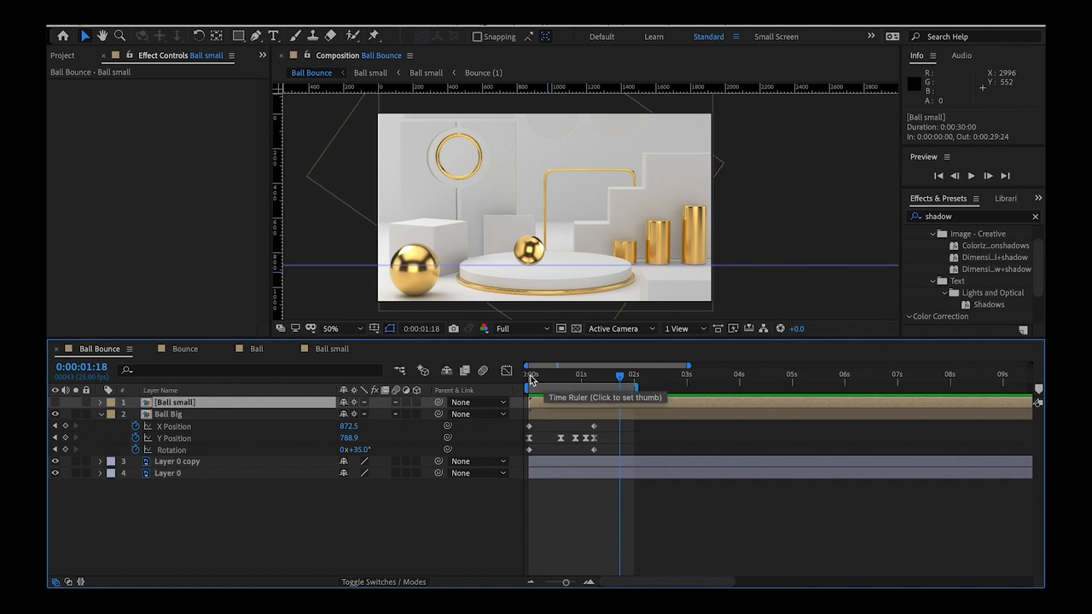
pyautogui.click(530, 379)
pyautogui.press('space')
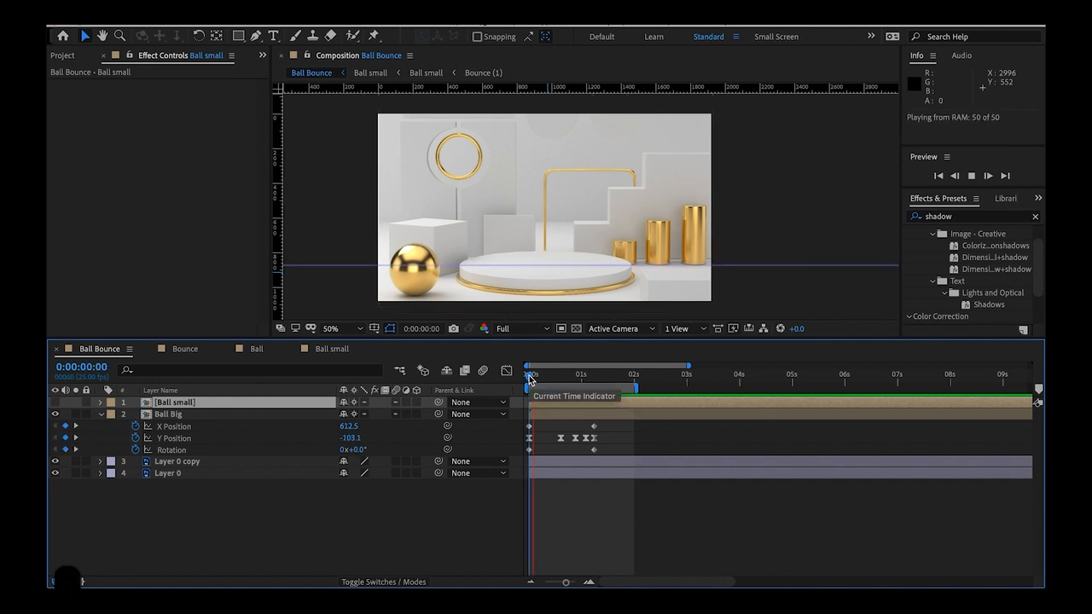